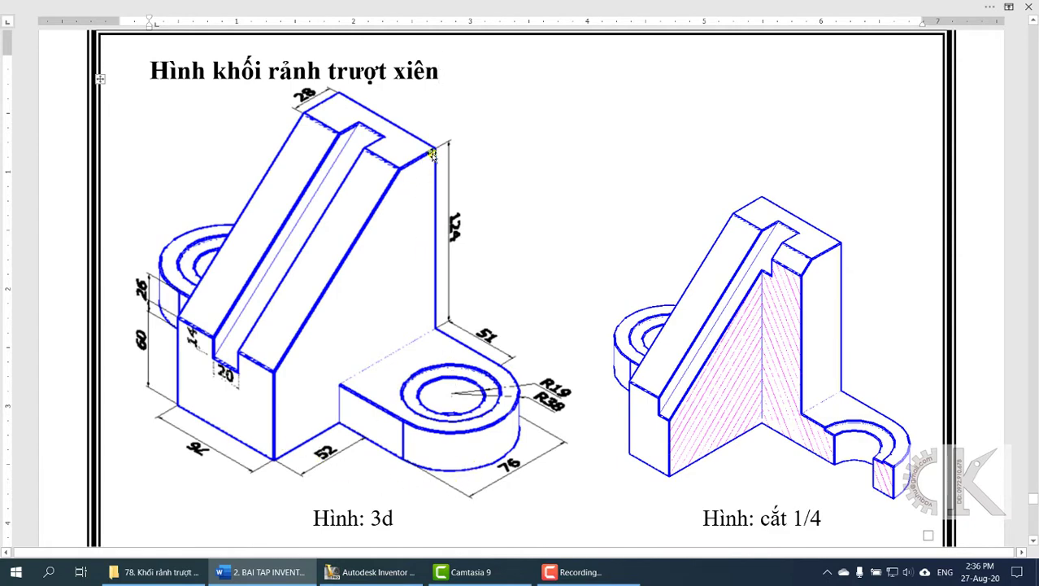
In the Inventor front-plane sketch, draw a rectangle 128 mm wide and 150 mm high with its lower-left corner at the origin.
left_click(370, 572)
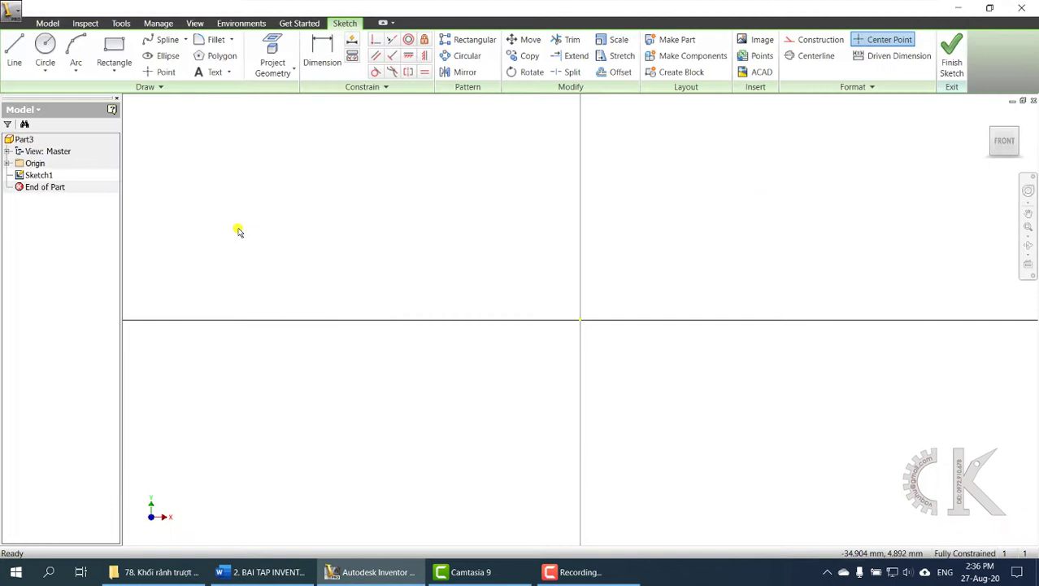
left_click(113, 49)
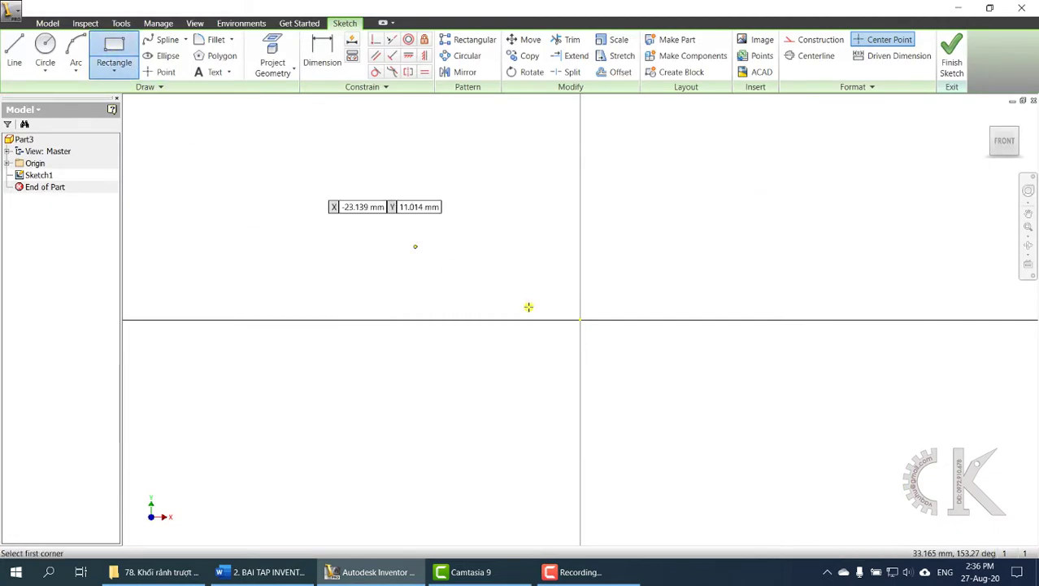
left_click(578, 322)
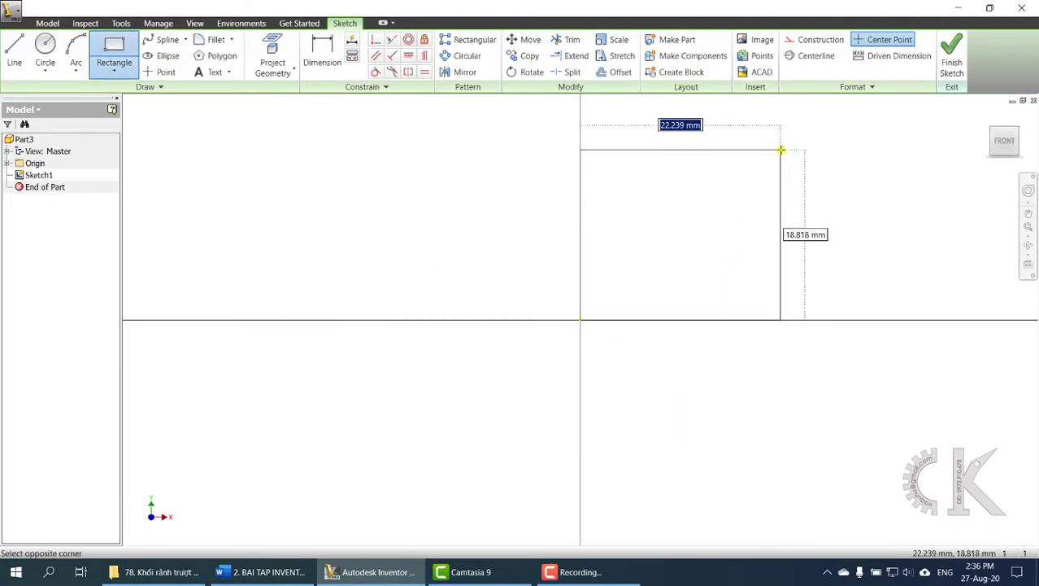
type("128")
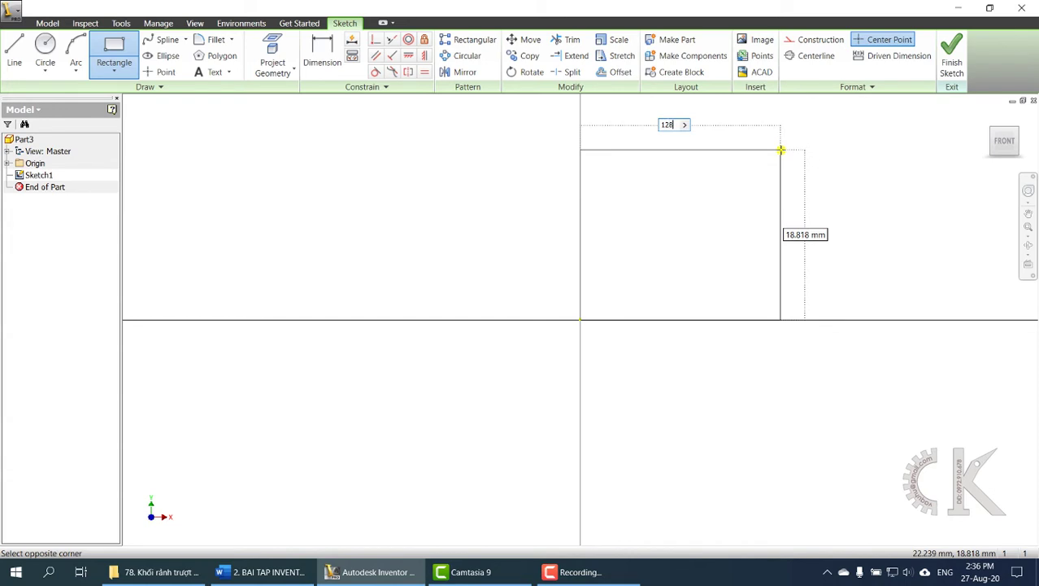
key("Tab")
scroll(779, 151, "up", 2)
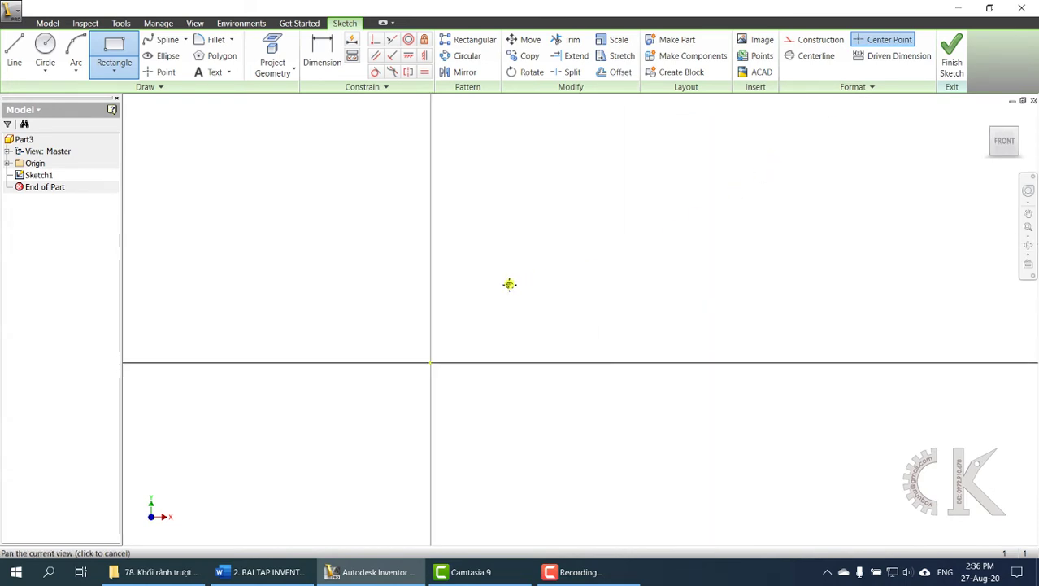
middle_click_drag(719, 204, 529, 243)
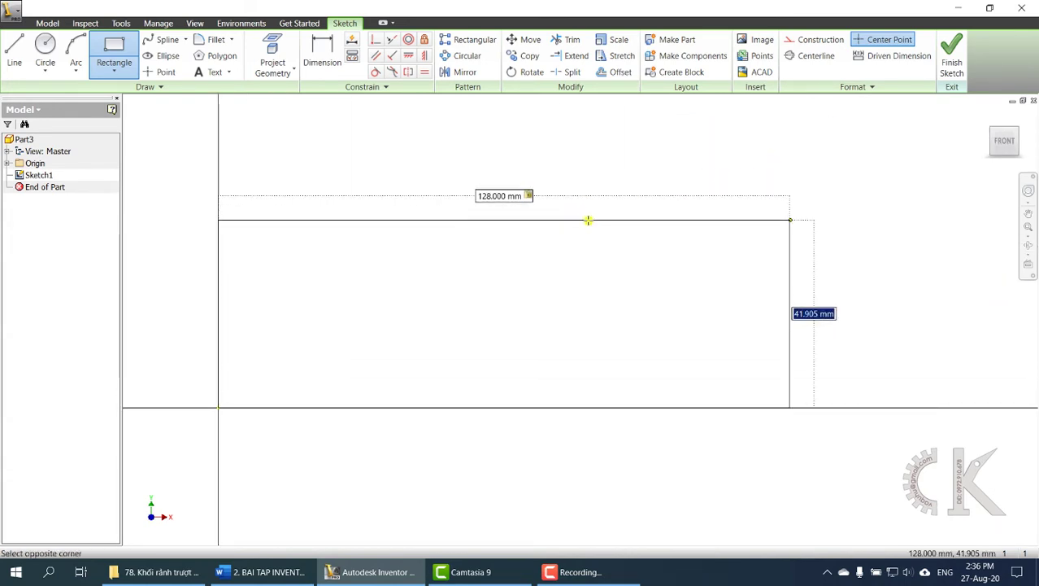
type("15")
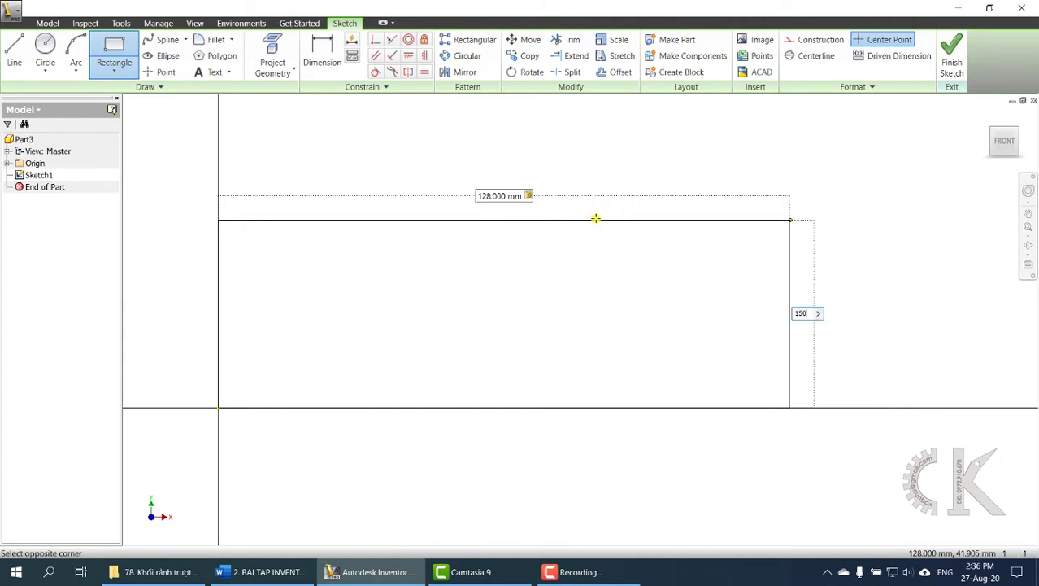
type("0")
key("Return")
scroll(650, 246, "down", 4)
scroll(642, 236, "up", 2)
mouse_move(622, 214)
middle_mouse_down()
mouse_move(547, 347)
mouse_move(536, 332)
middle_mouse_up()
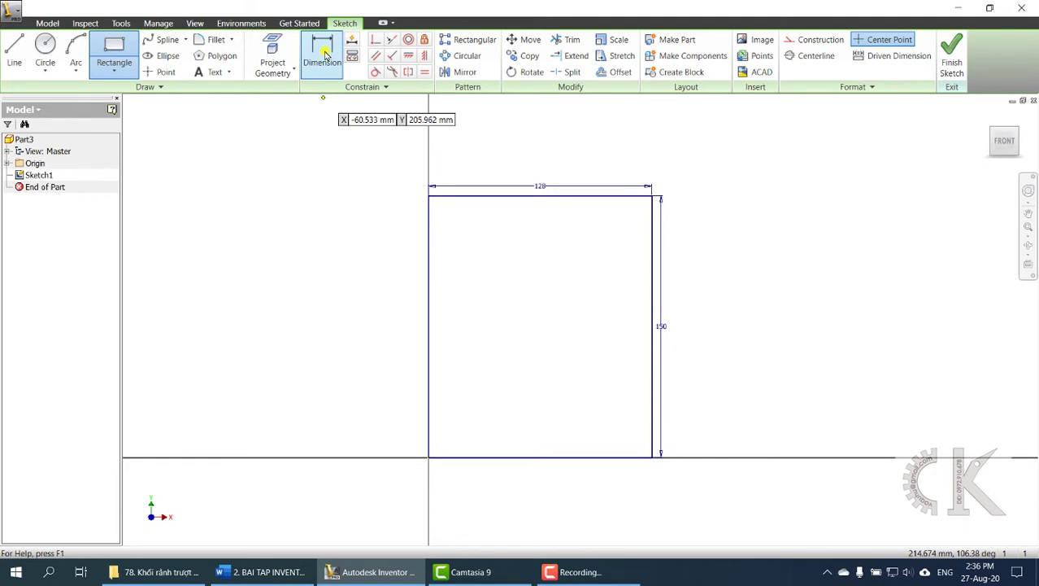
Draw a sloped line across the rectangle's upper-left corner, from the left edge to the top edge.
left_click(14, 50)
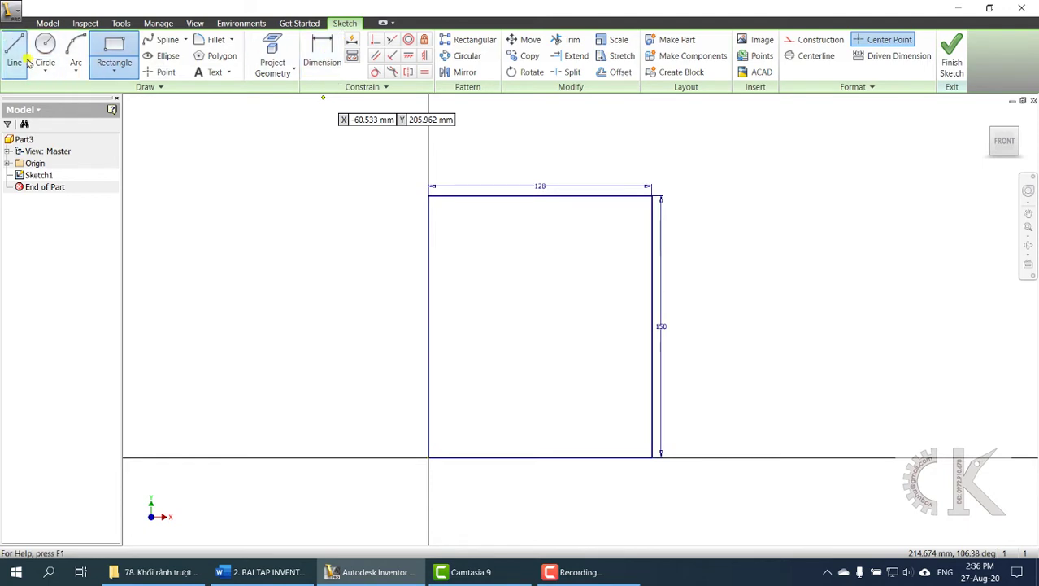
left_click(428, 296)
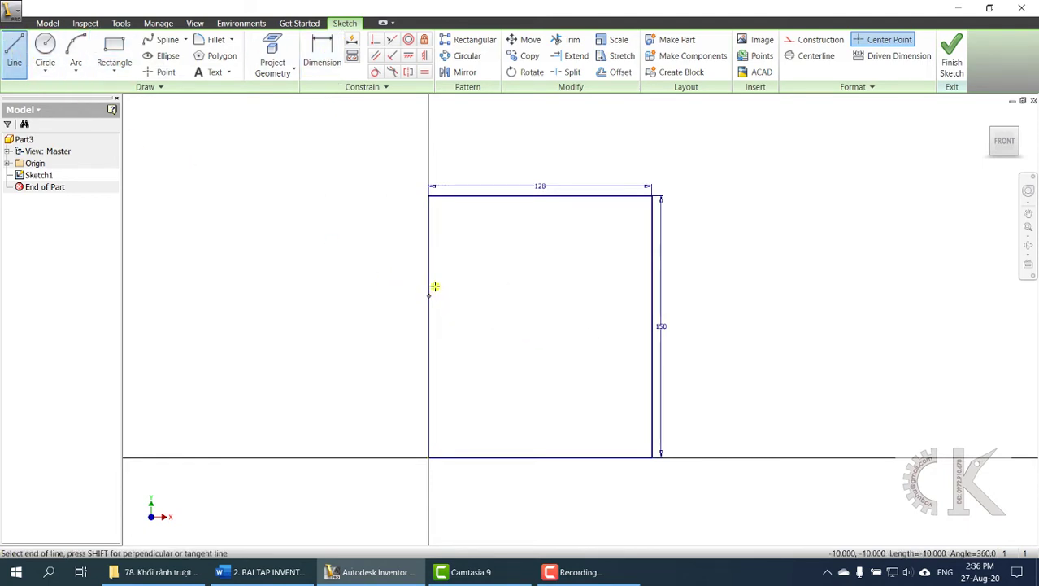
left_click(521, 197)
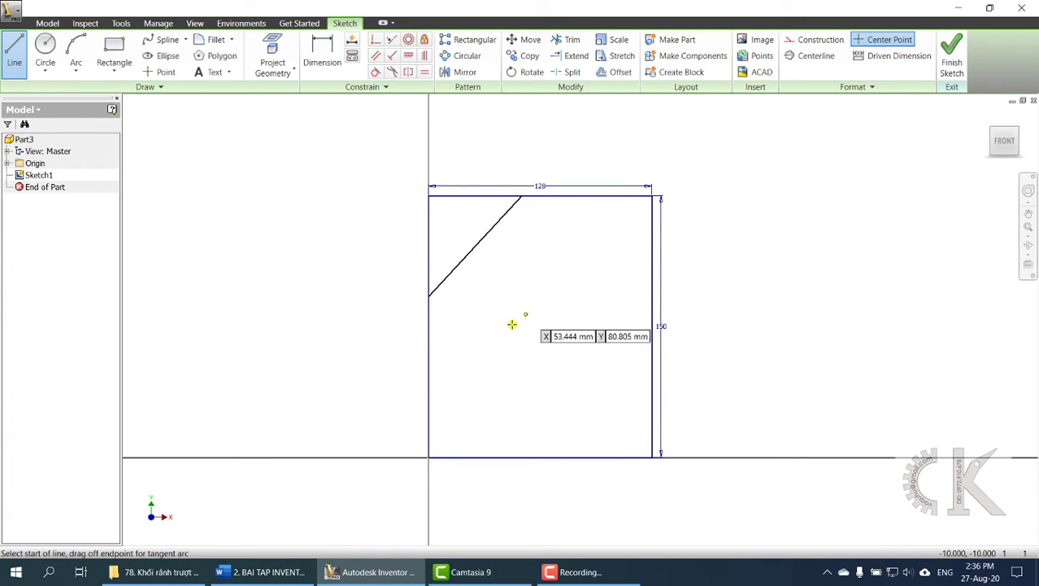
Check the reference drawing and dimension the sloped line's lower end 60 mm above the rectangle's base.
left_click(320, 51)
left_click(262, 572)
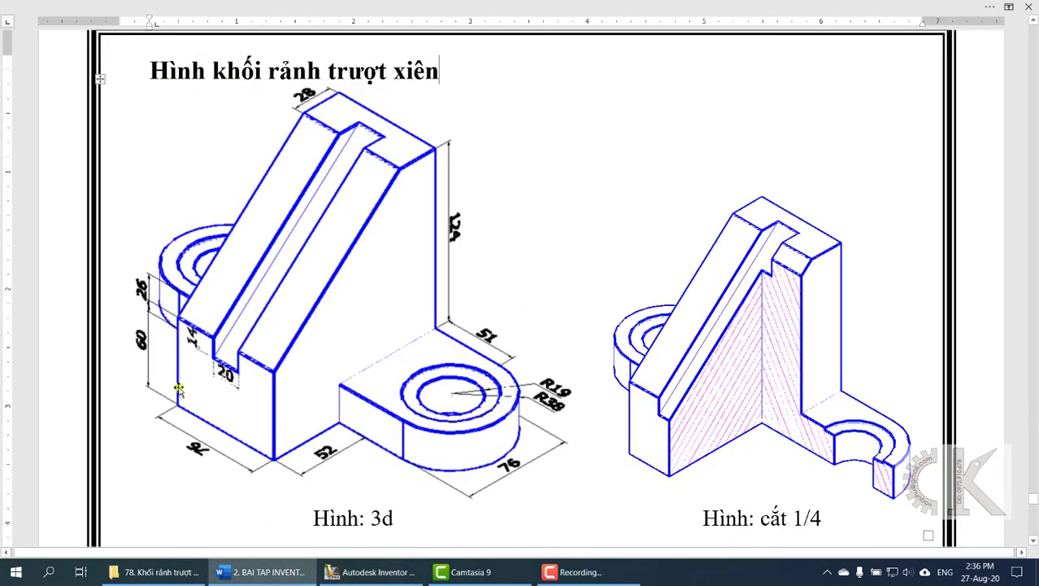
left_click(334, 570)
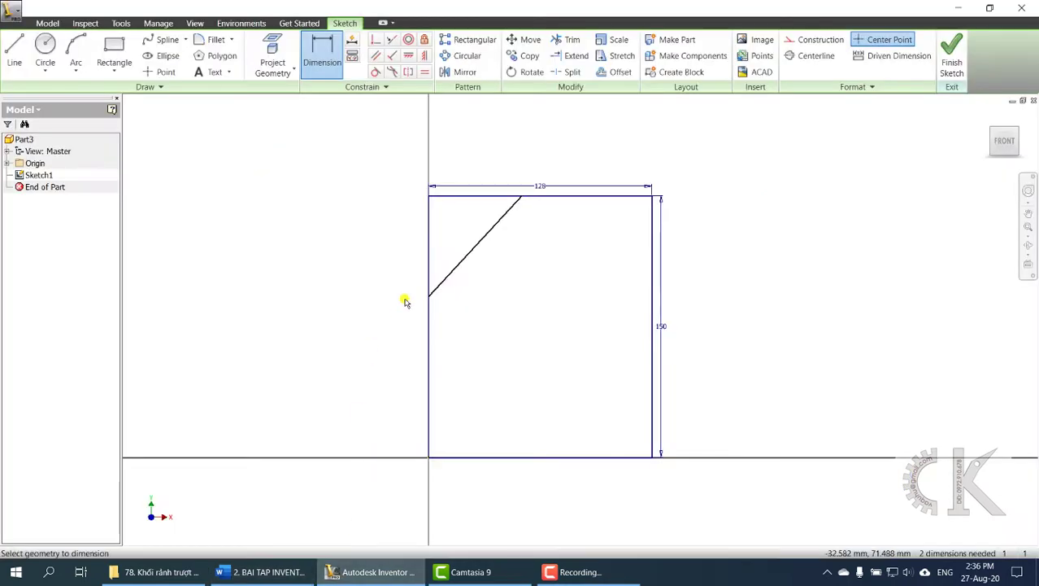
left_click(427, 452)
left_click(369, 393)
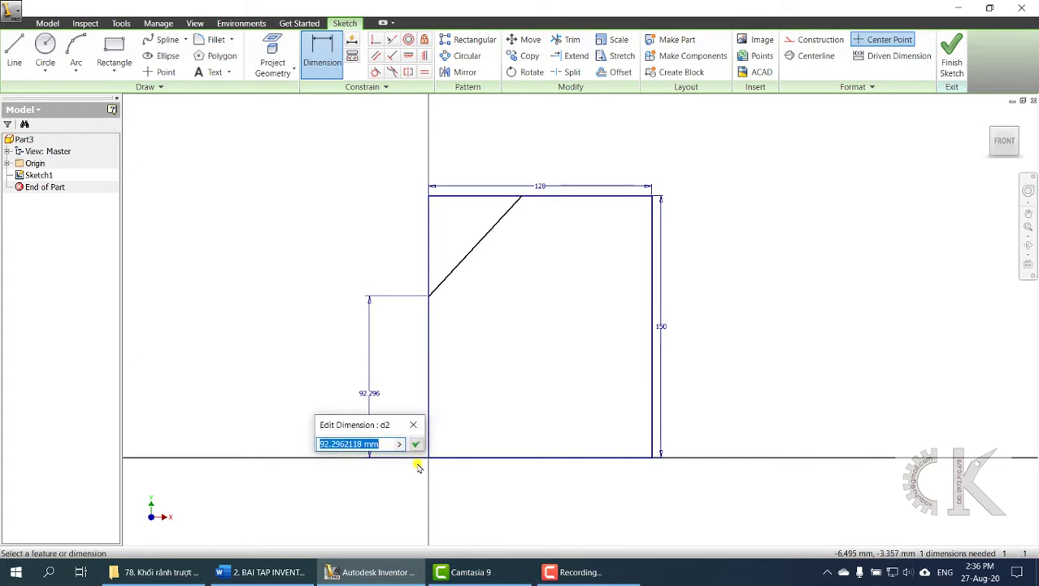
type("60")
key("Return")
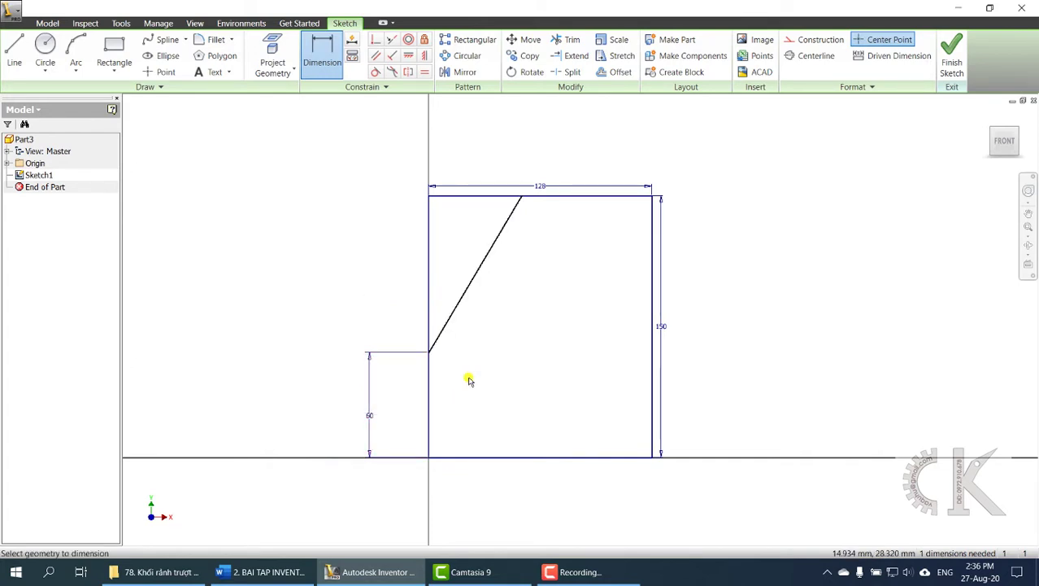
Dimension the sloped line's upper end 28 mm from the rectangle's upper-right corner, as given in the reference drawing.
left_click(525, 199)
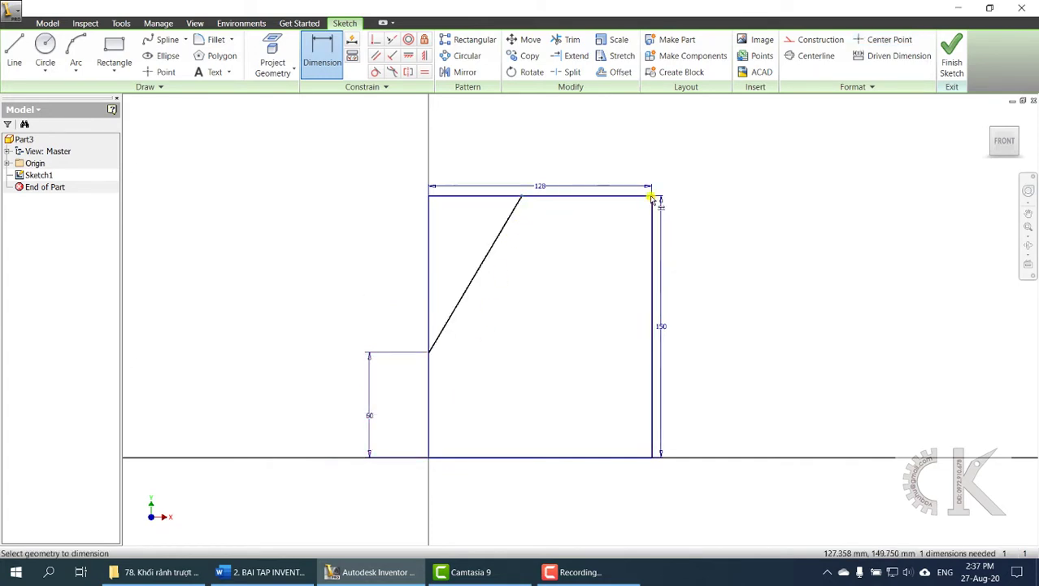
left_click(651, 196)
left_click(608, 166)
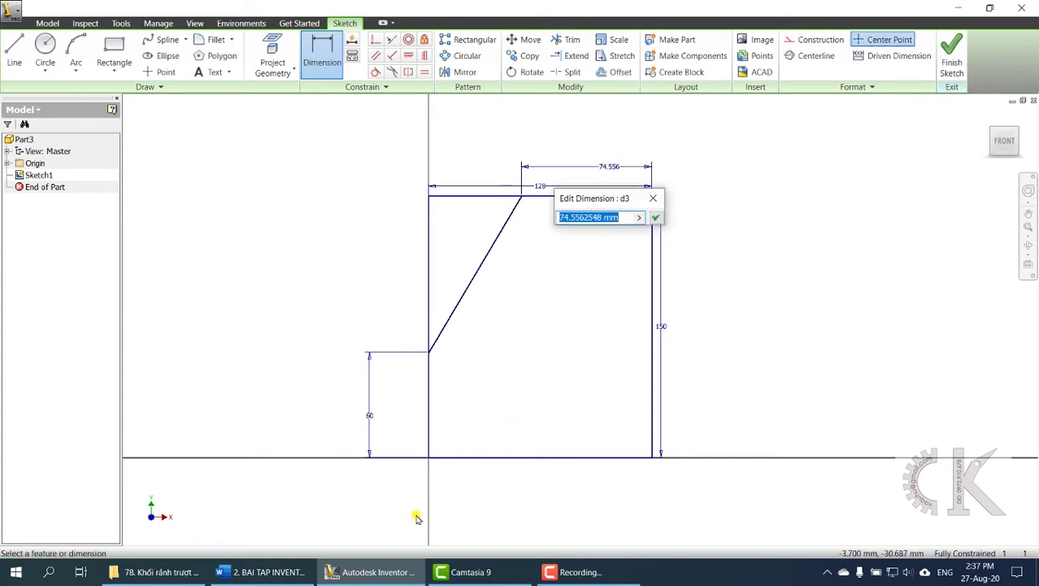
left_click(263, 572)
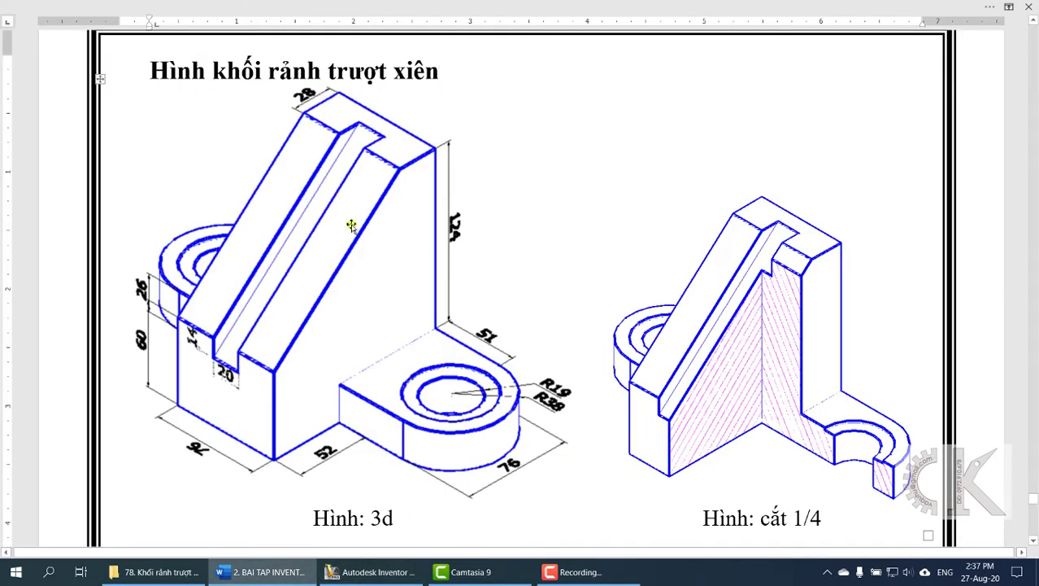
left_click(387, 569)
type("2")
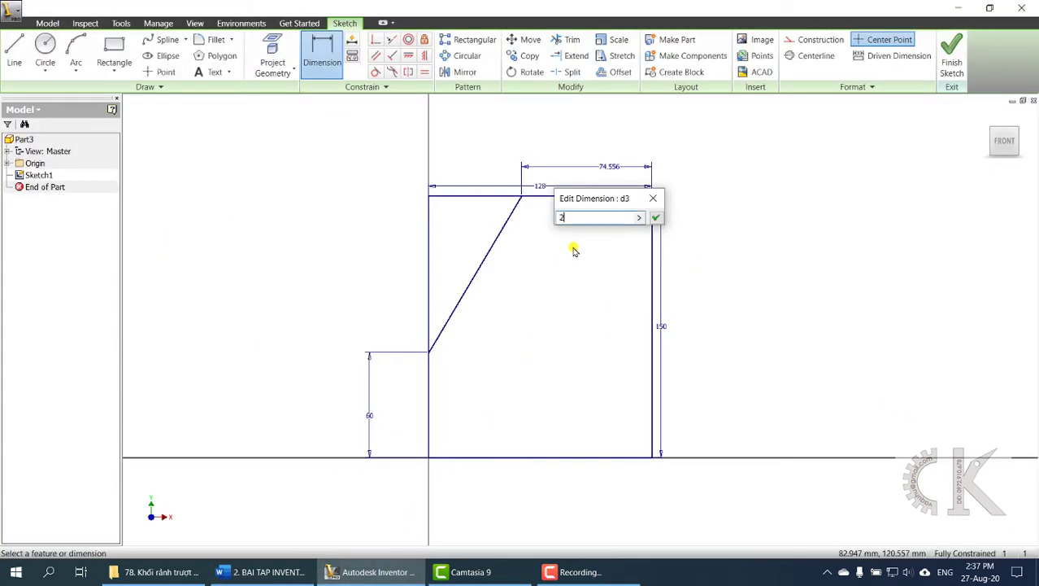
type("8")
left_click(655, 218)
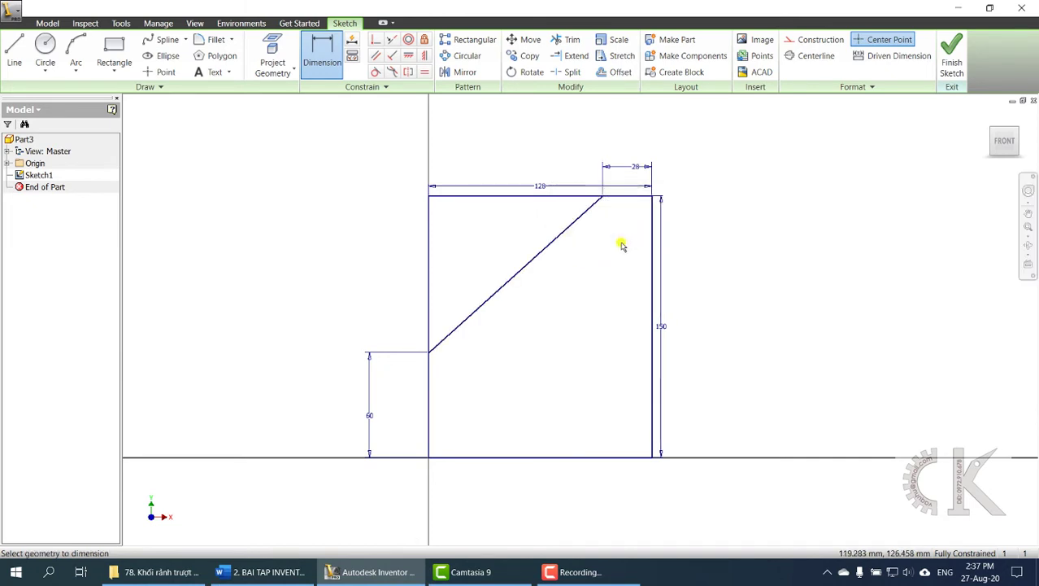
Trim away the rectangle's upper-left corner outside the sloped line.
left_click(572, 41)
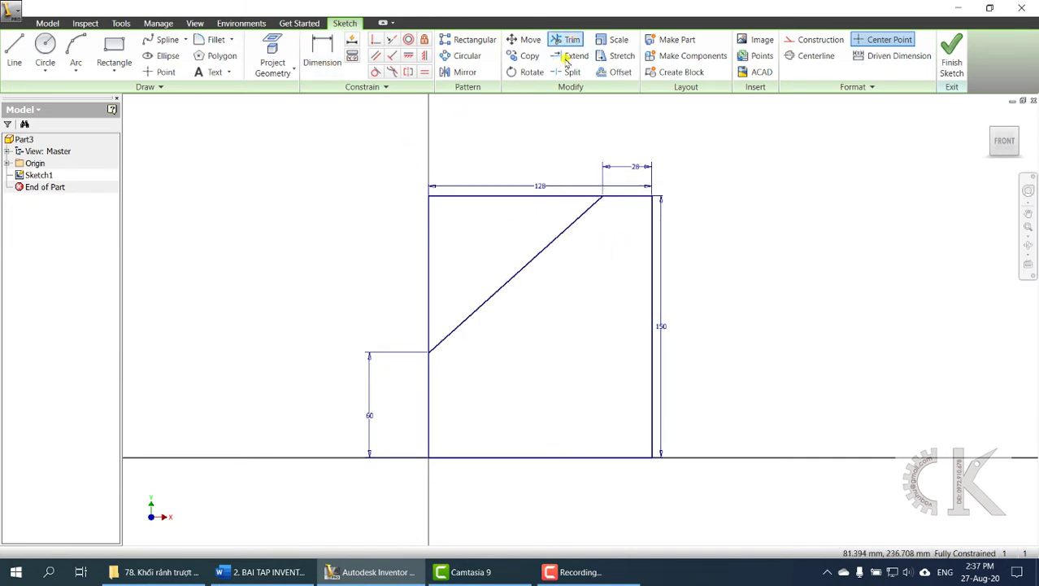
left_click(430, 232)
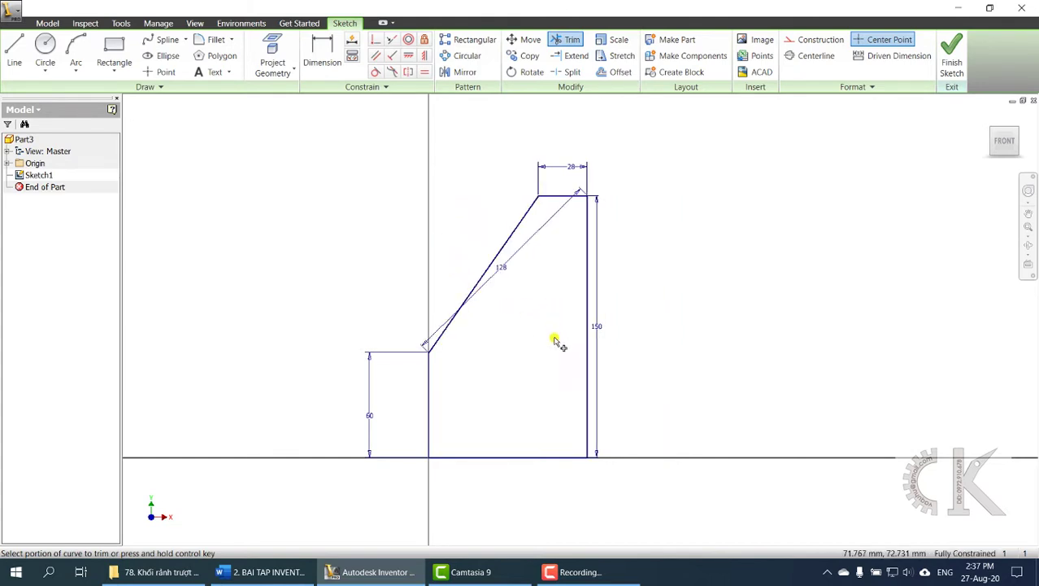
left_click(325, 54)
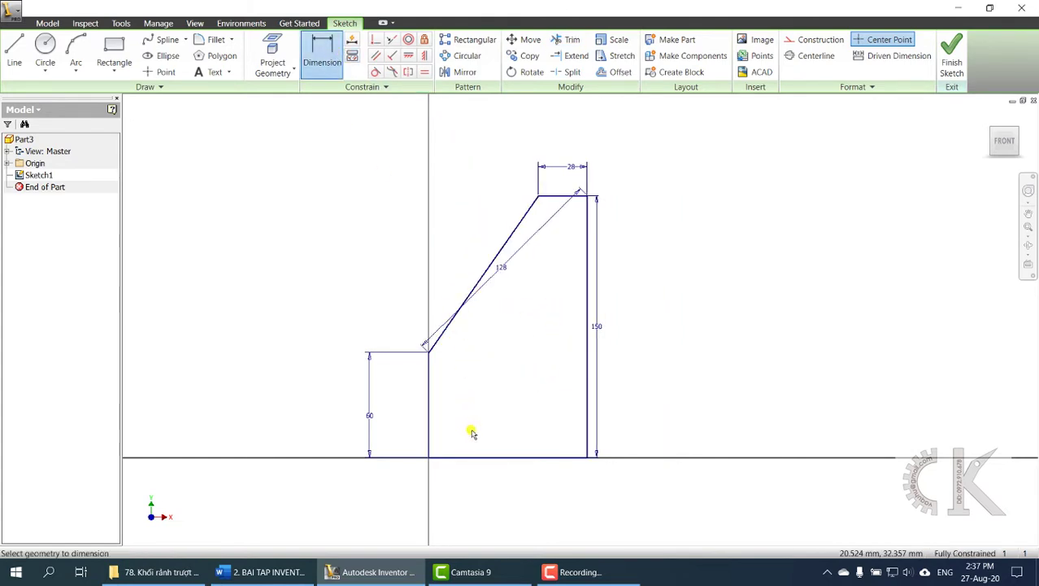
left_click(486, 458)
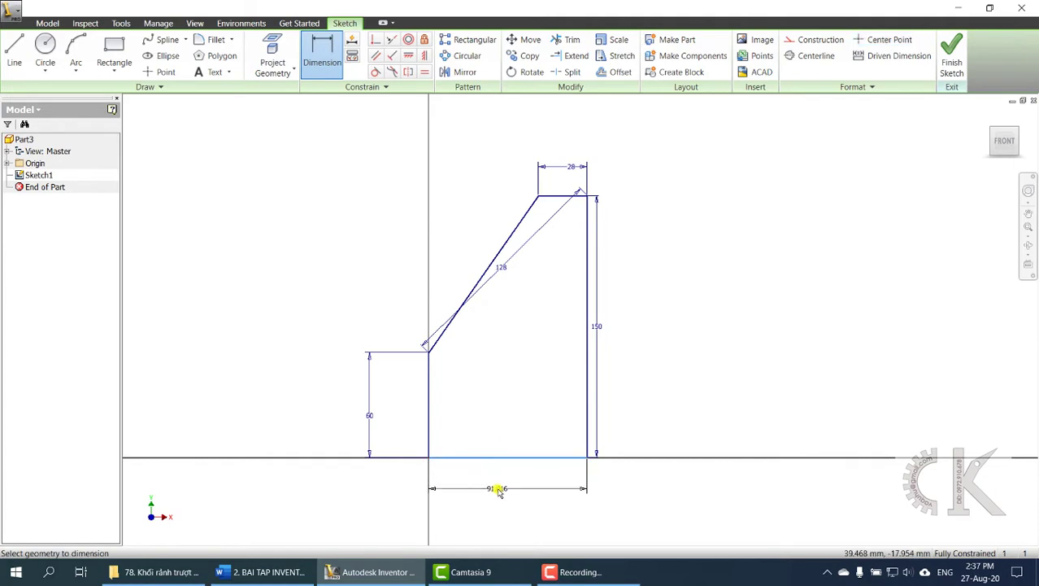
left_click(506, 502)
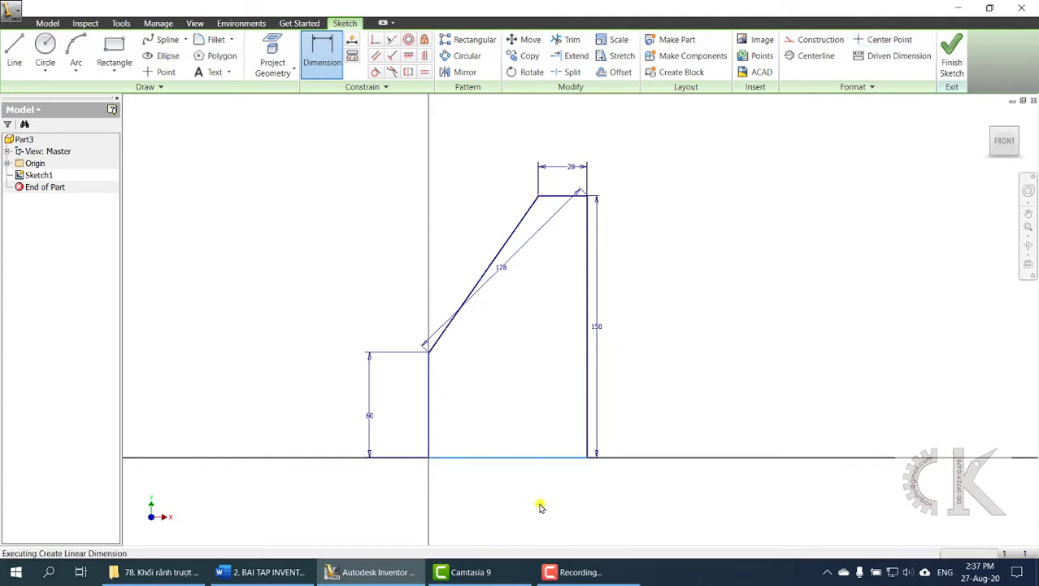
key("Escape")
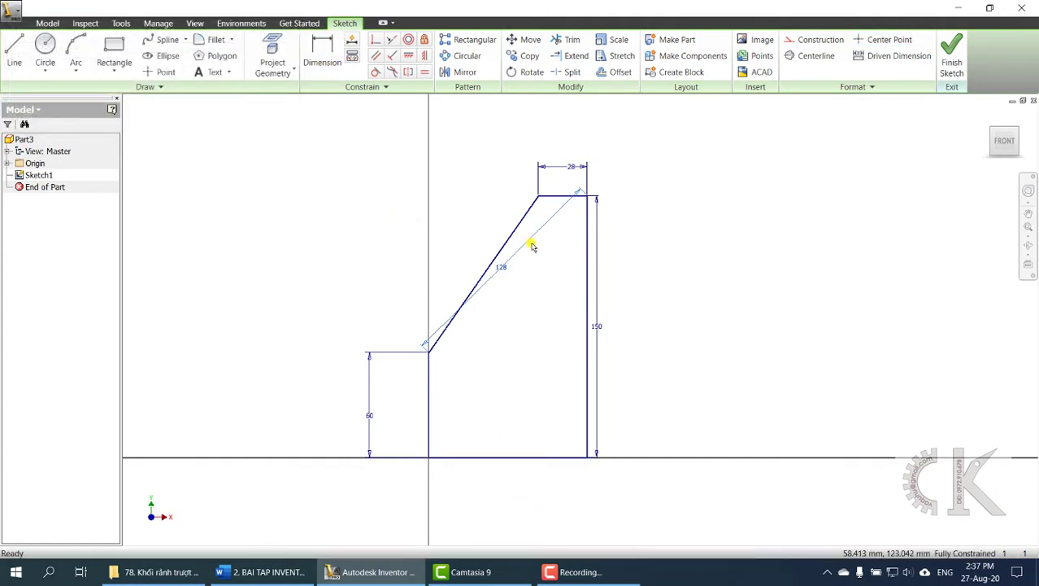
Delete the slanted 128 mm dimension and dimension the profile's bottom edge at 128 mm instead.
key("Escape")
left_click(334, 53)
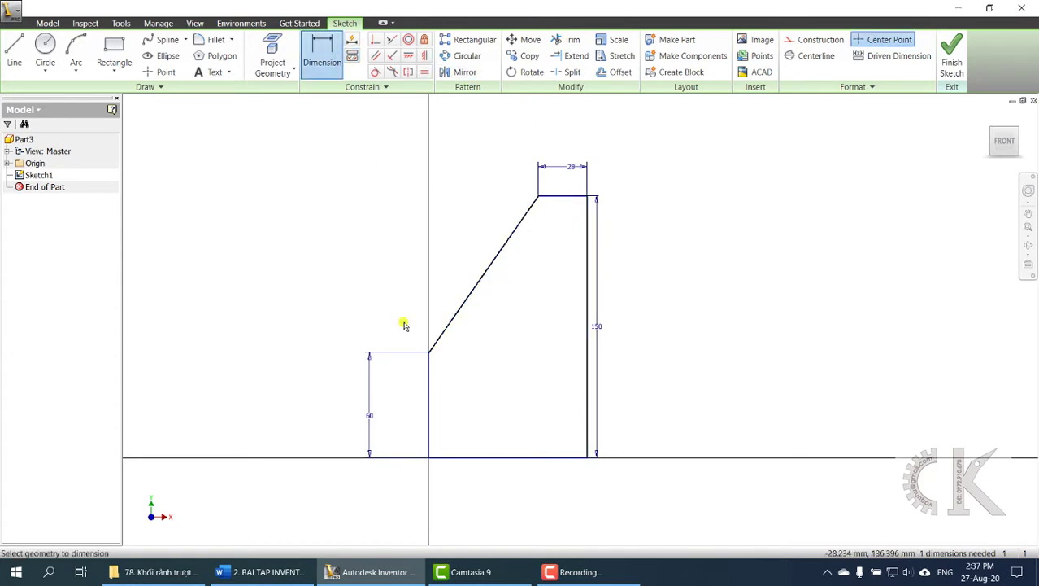
left_click(480, 458)
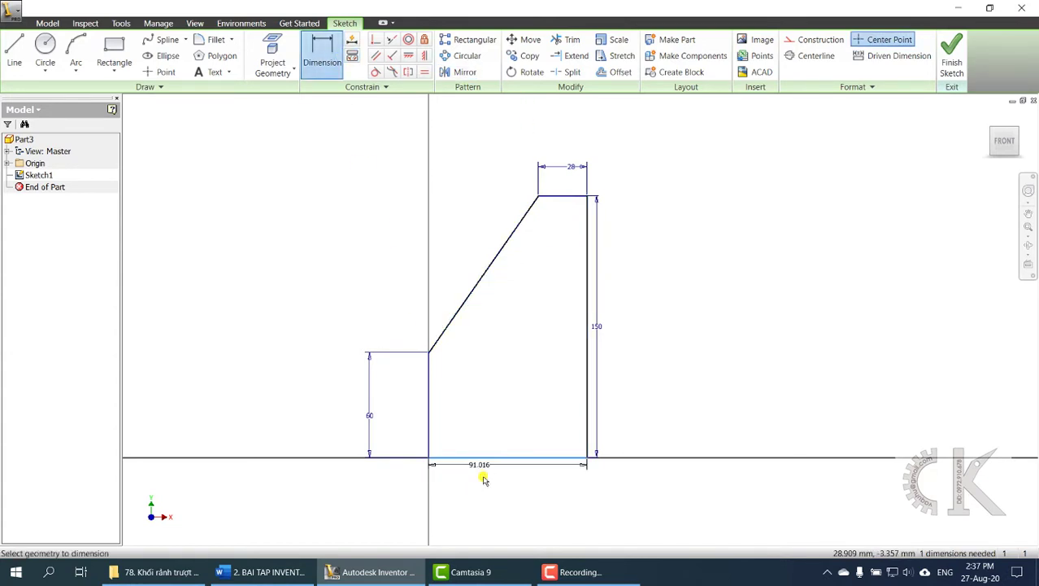
left_click(495, 485)
type("12")
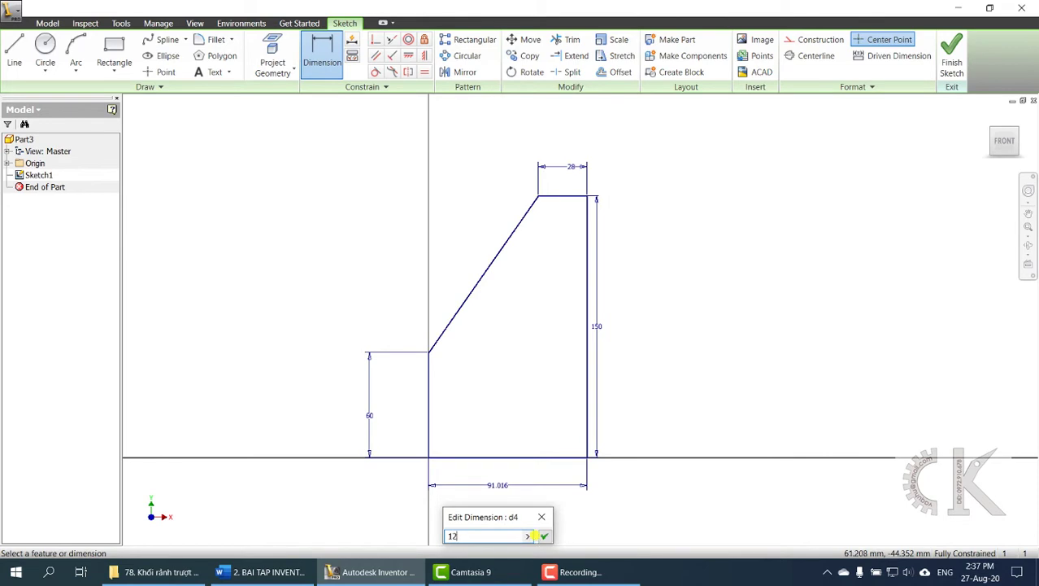
type("8")
left_click(541, 535)
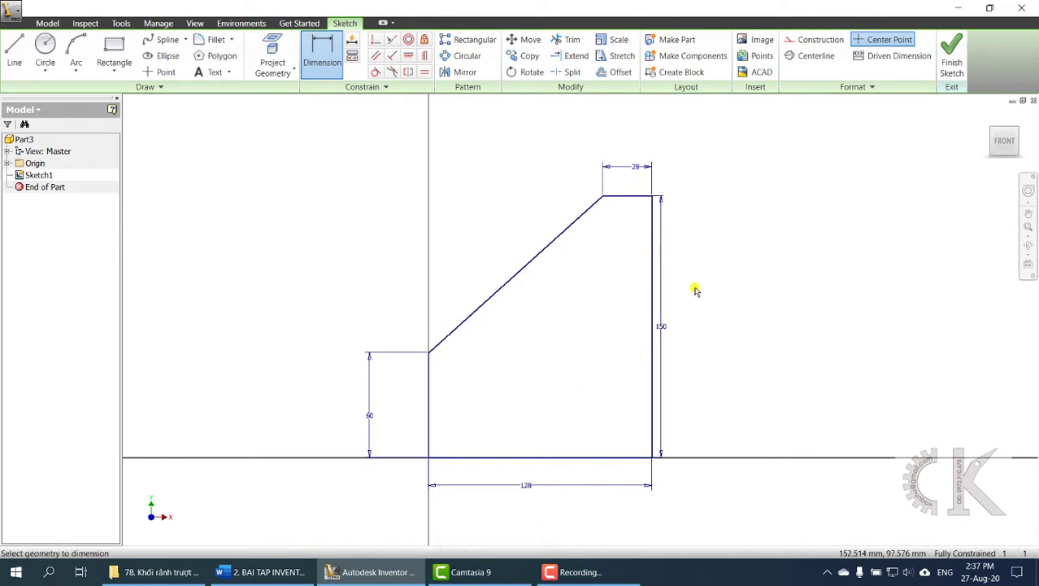
Finish the sketch, check the reference drawing for the body's width, and extrude the sloped profile 76 mm.
left_click(952, 63)
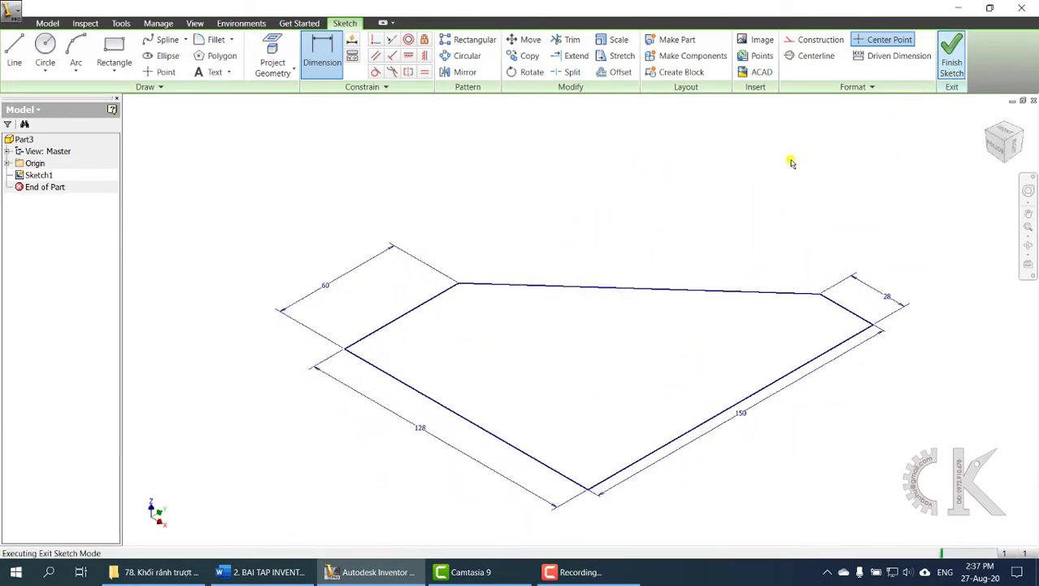
left_click(70, 64)
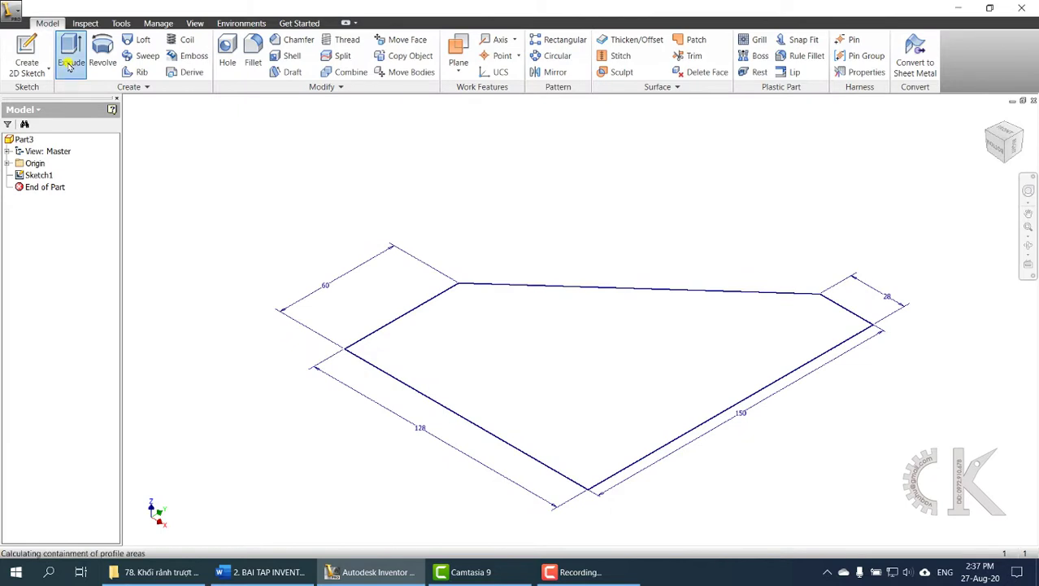
left_click(273, 571)
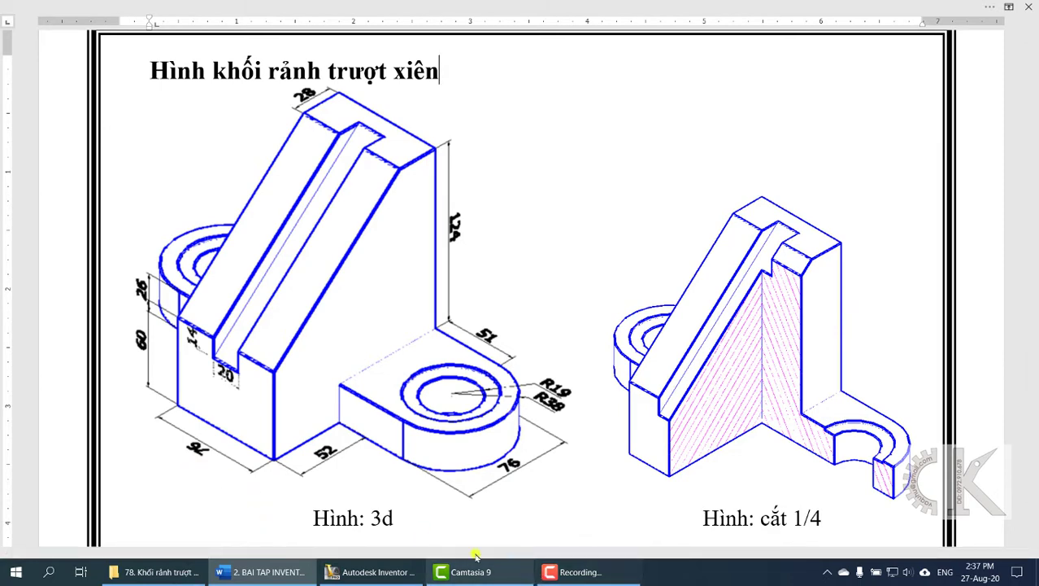
left_click(362, 574)
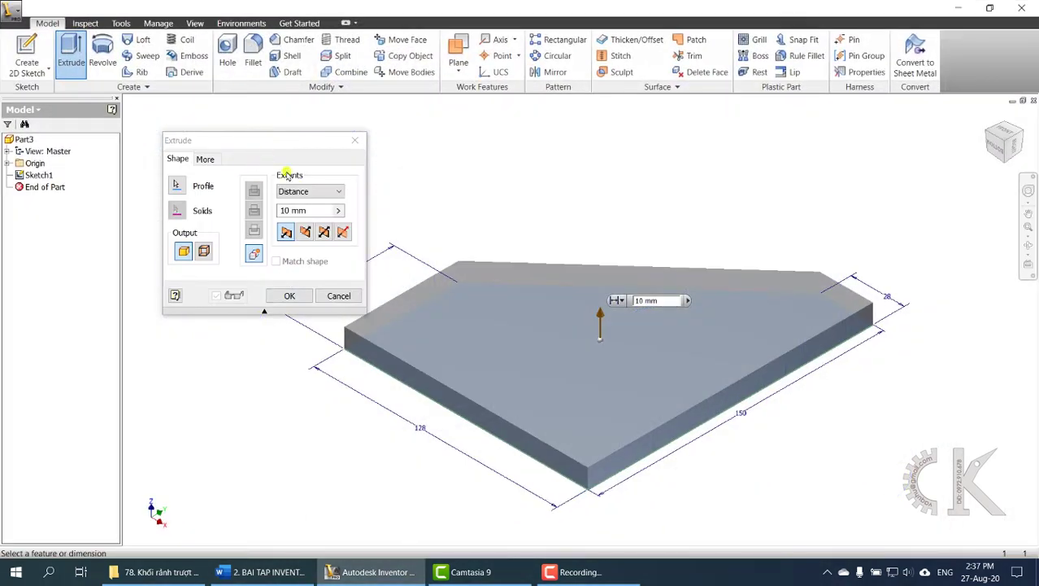
left_click(278, 212)
type("80")
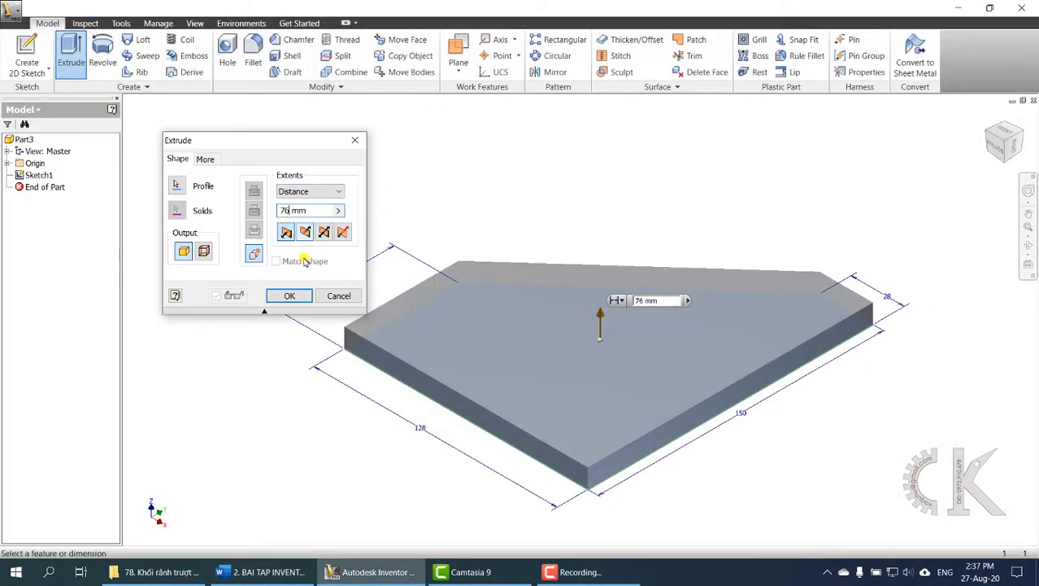
left_click(289, 295)
Check the side lug on the reference drawing and start a new sketch on the body's bottom face.
mouse_move(588, 345)
middle_mouse_down("shift")
mouse_move(557, 274)
mouse_move(585, 359)
mouse_move(529, 353)
mouse_move(627, 384)
mouse_move(534, 348)
mouse_move(485, 343)
mouse_move(524, 395)
mouse_move(501, 322)
mouse_move(390, 429)
middle_mouse_up("shift")
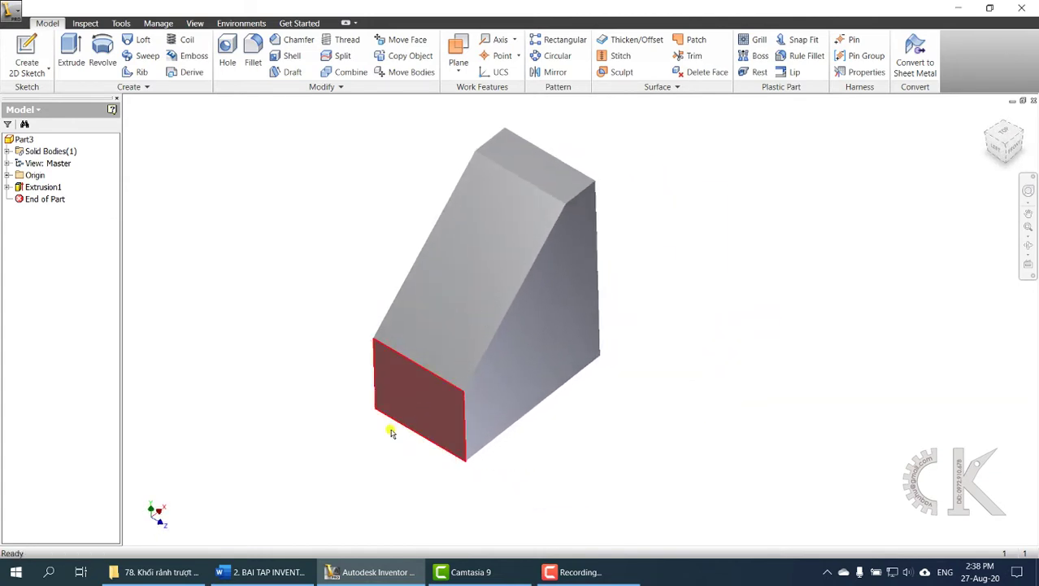
left_click(274, 569)
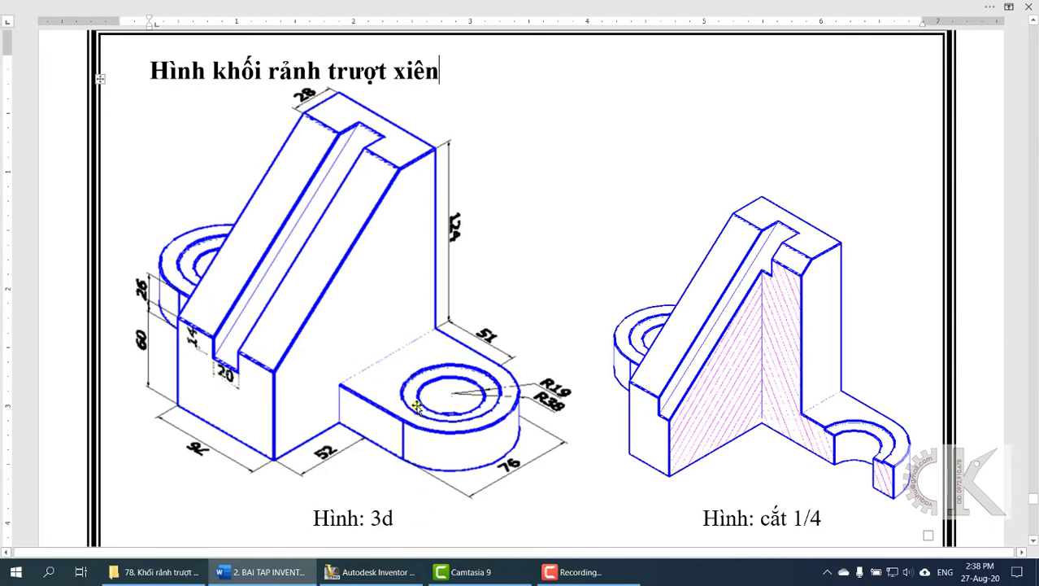
left_click(370, 571)
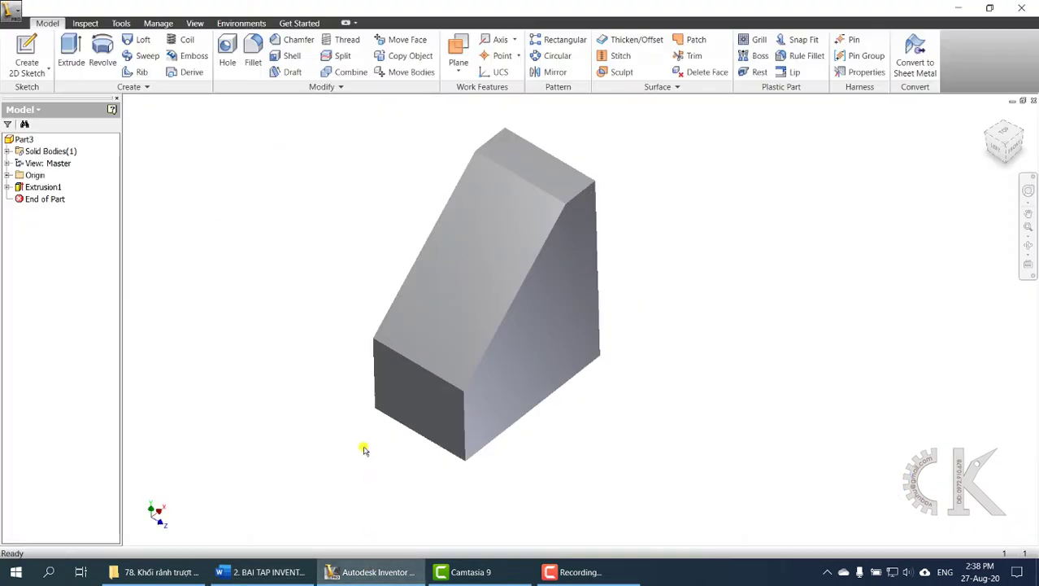
left_click(34, 46)
mouse_move(341, 324)
middle_mouse_down("shift")
mouse_move(327, 281)
mouse_move(370, 297)
middle_mouse_up("shift")
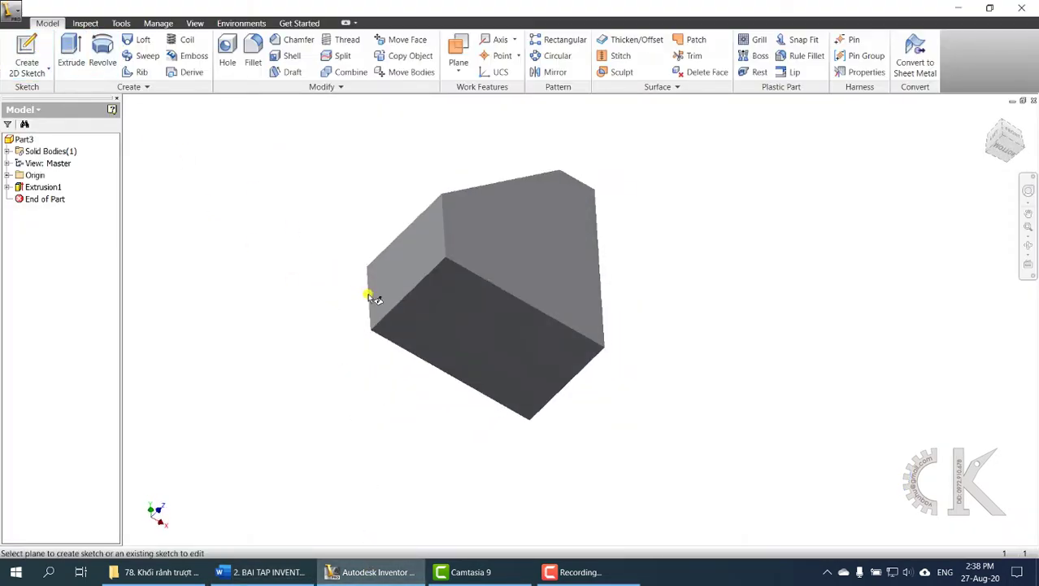
left_click(499, 390)
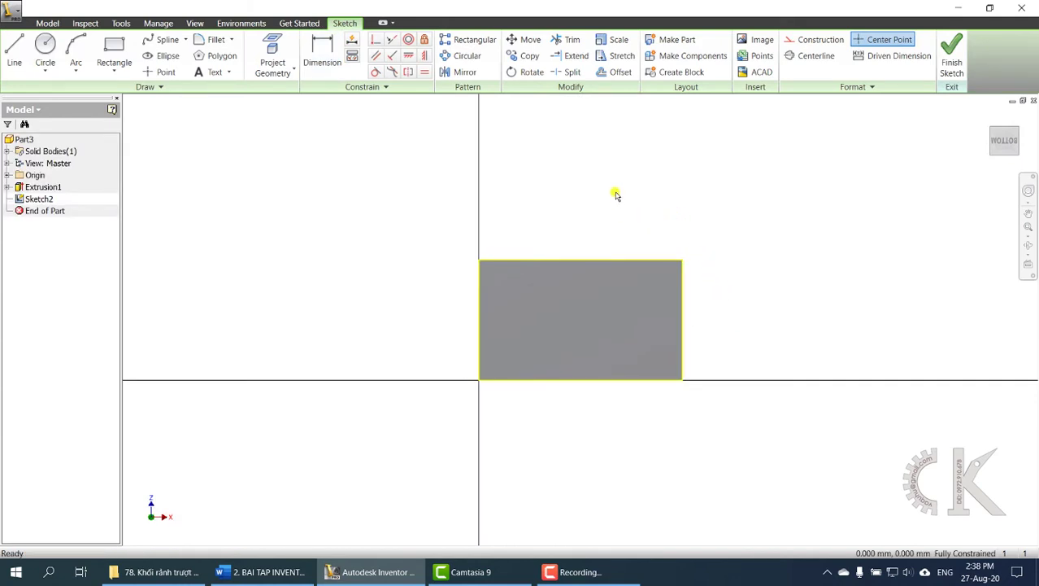
Check the lug's dimensions on the reference drawing and sketch a 76 mm diameter circle above the projected bottom rectangle.
left_click(260, 569)
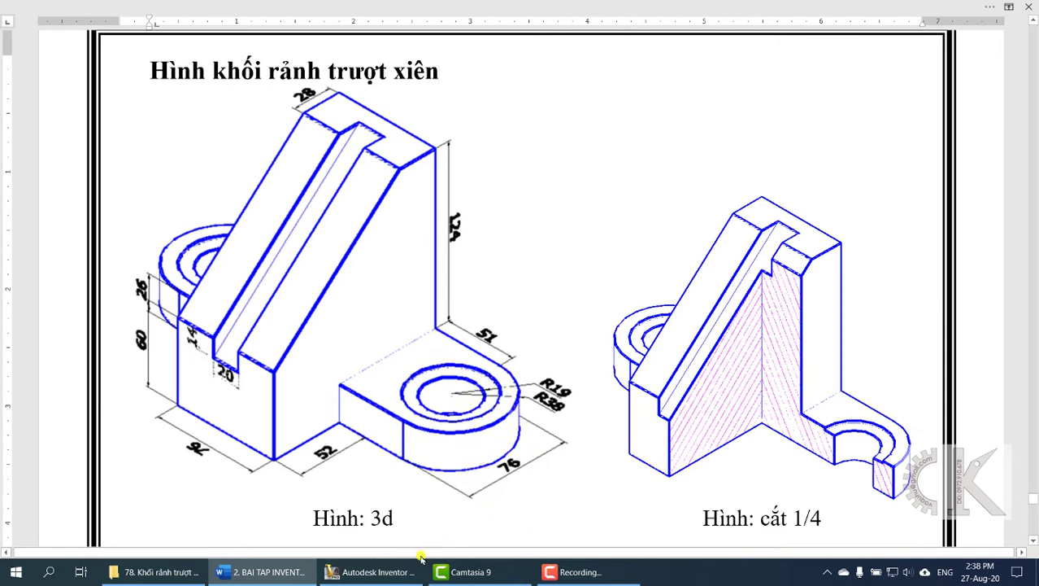
left_click(374, 572)
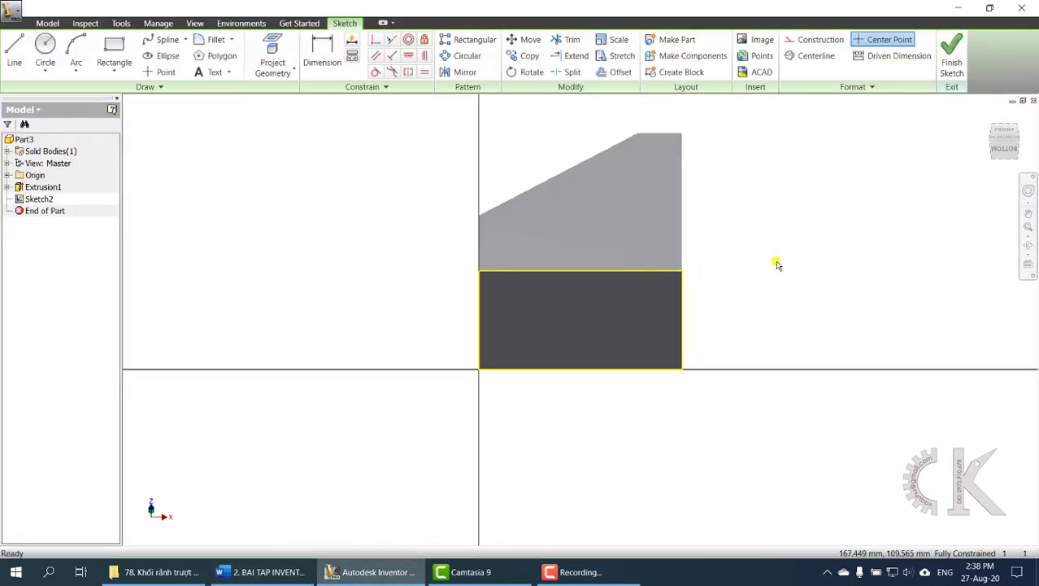
left_click(1007, 144)
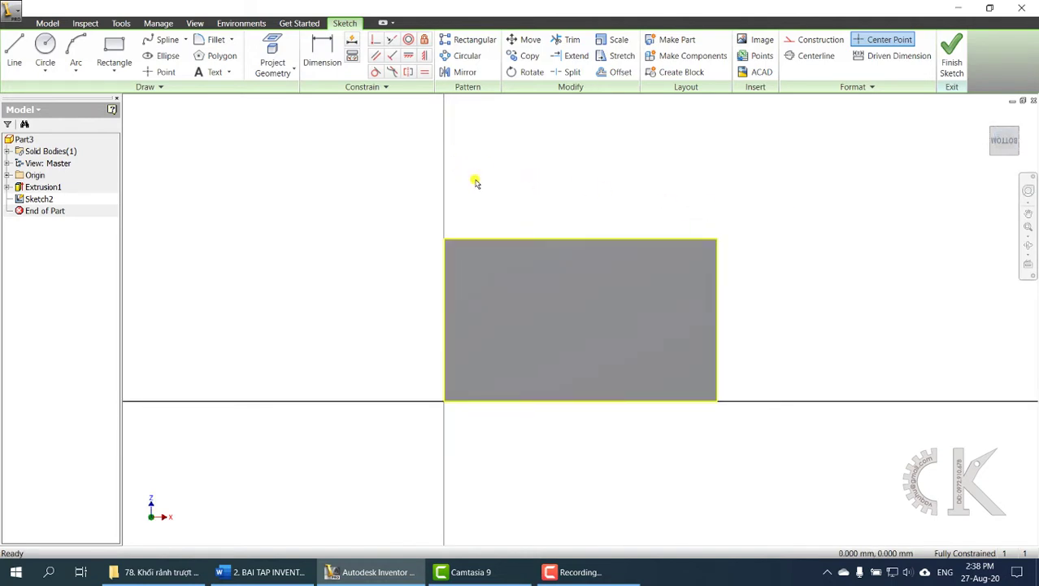
left_click(46, 46)
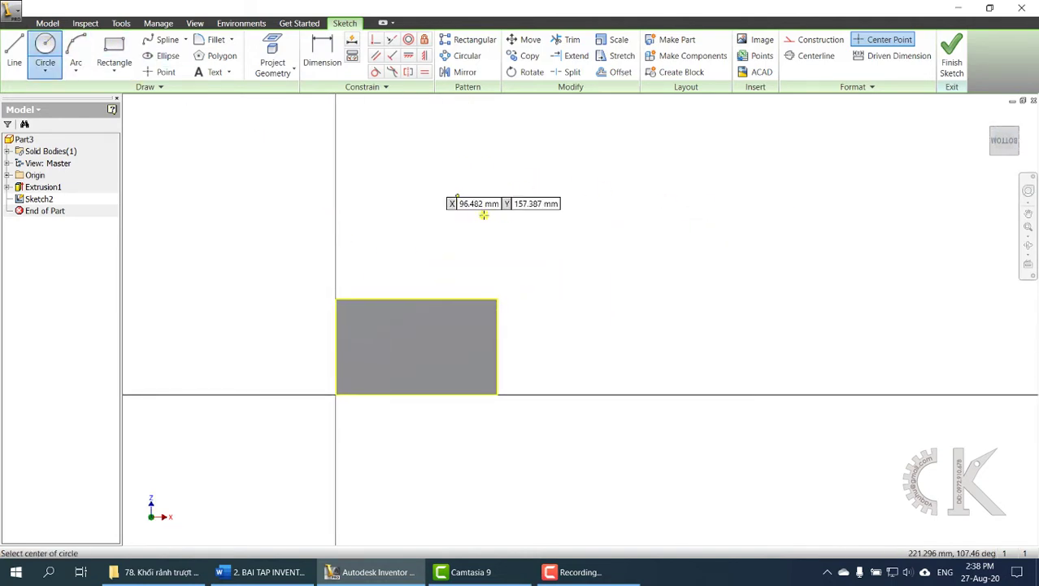
left_click(440, 224)
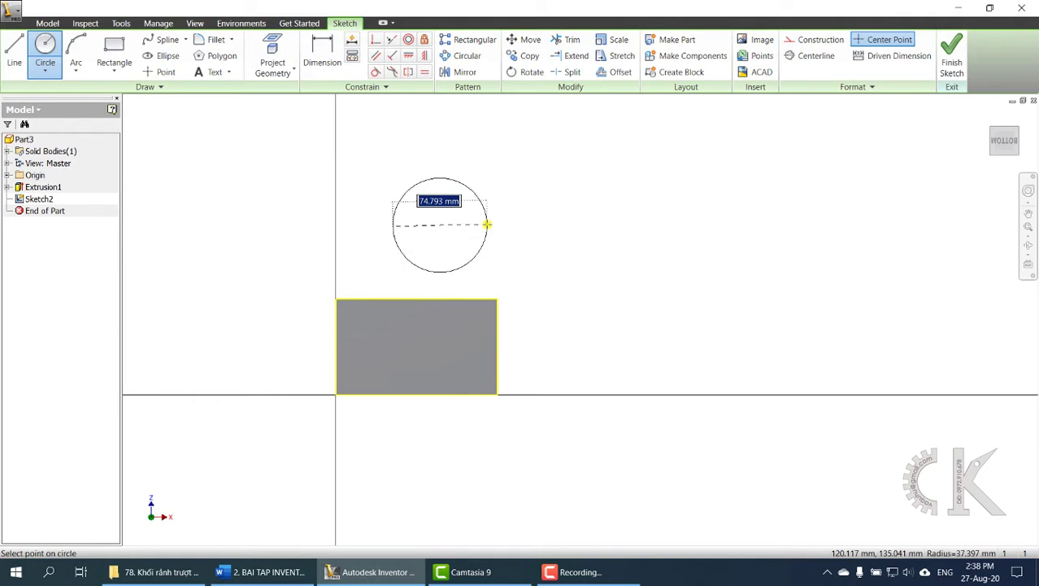
type("76")
key("Return")
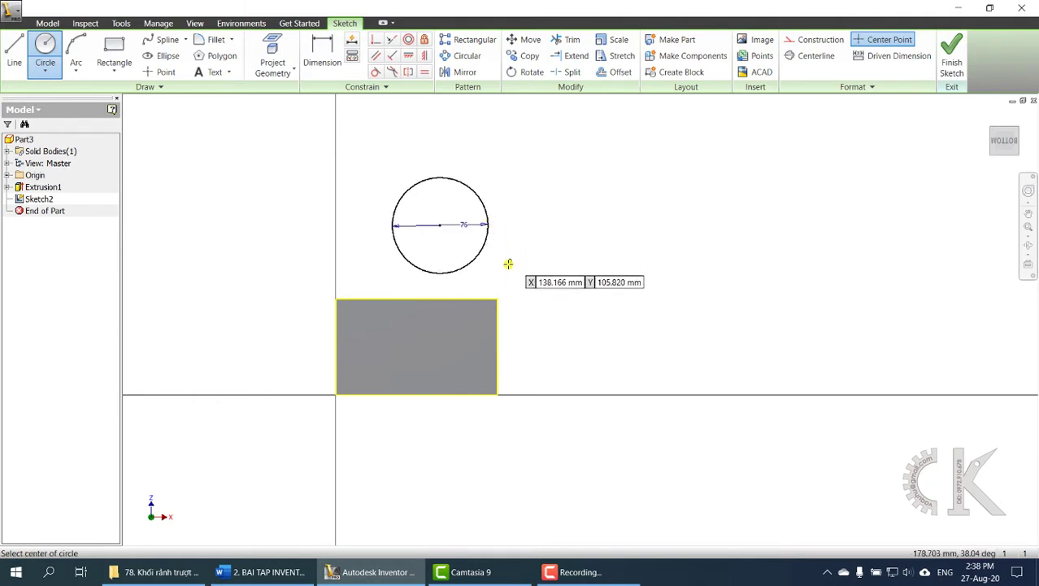
Dimension the circle's centre horizontally at 76/2 mm from the rectangle's right edge.
left_click(329, 73)
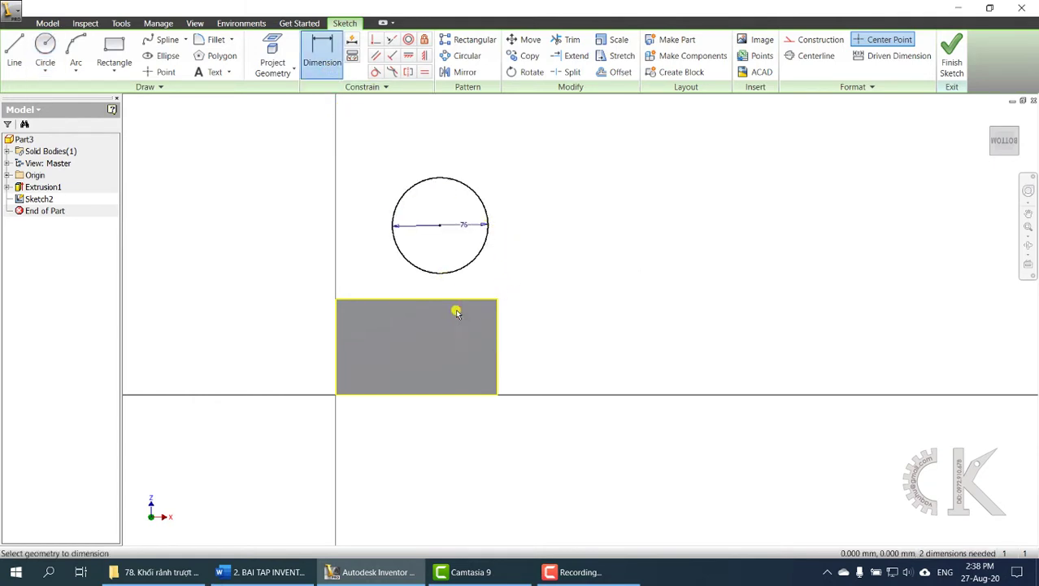
left_click(442, 230)
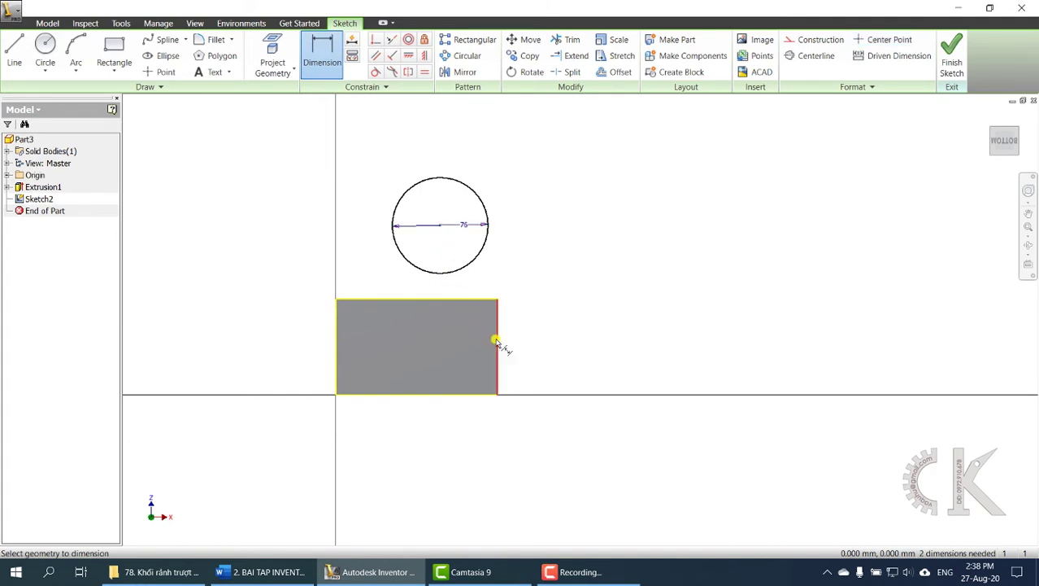
left_click(497, 320)
left_click(481, 279)
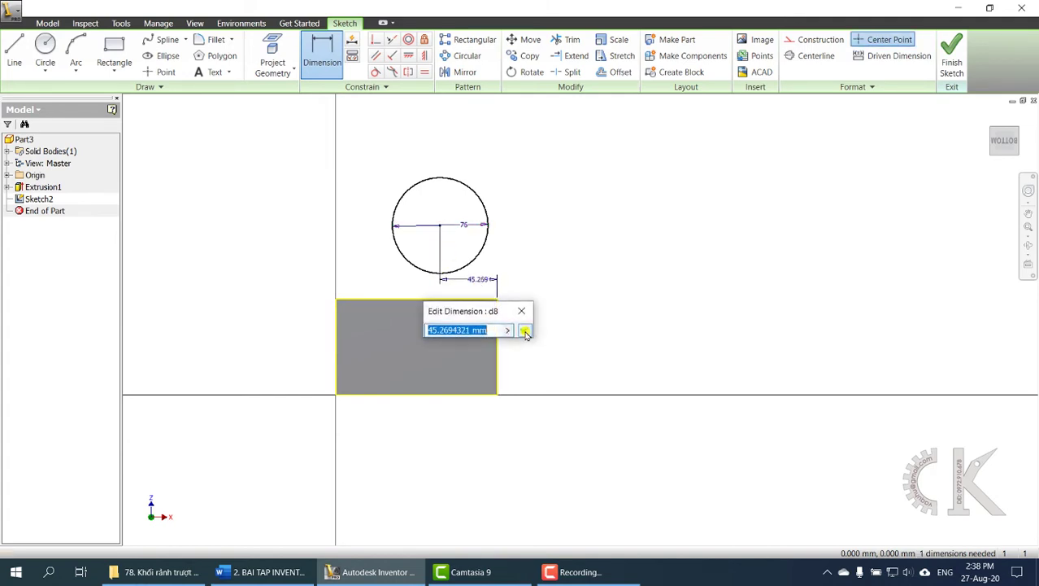
type("76/2")
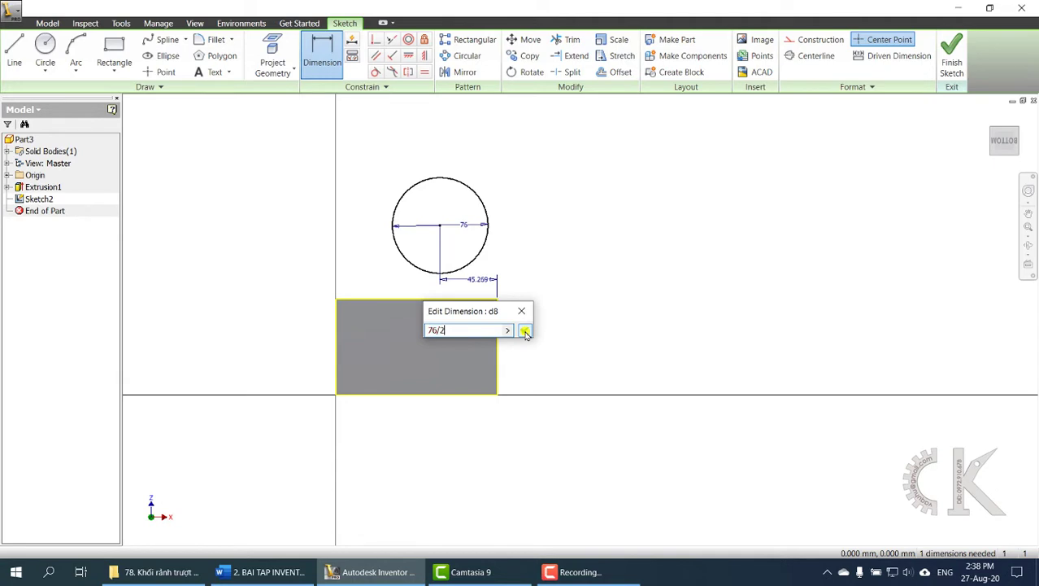
left_click(525, 331)
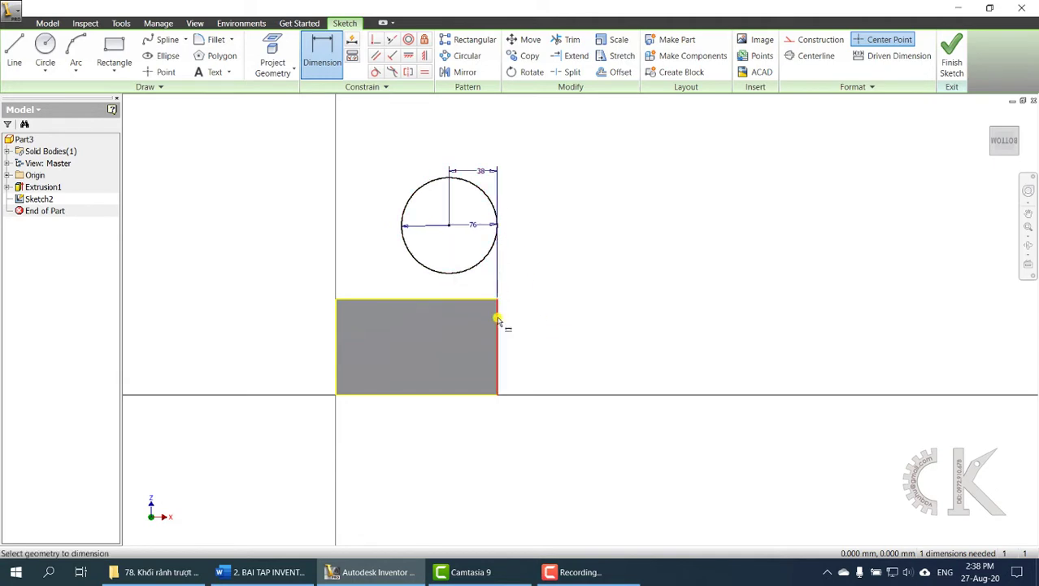
Dimension the circle's centre 51 mm from the rectangle's upper edge, as given in the reference drawing.
left_click(449, 226)
left_click(473, 297)
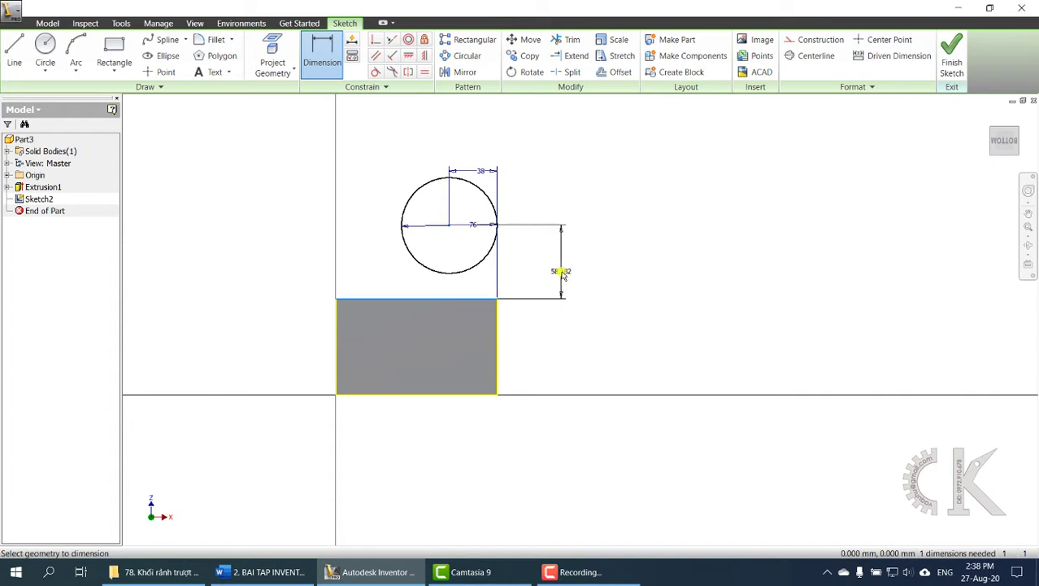
left_click(563, 277)
left_click(264, 571)
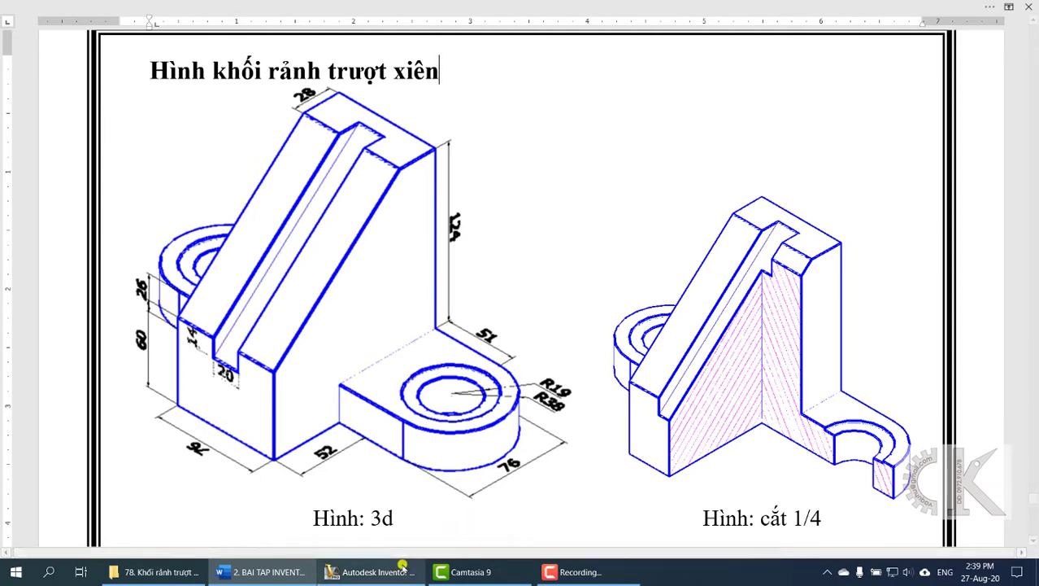
left_click(370, 572)
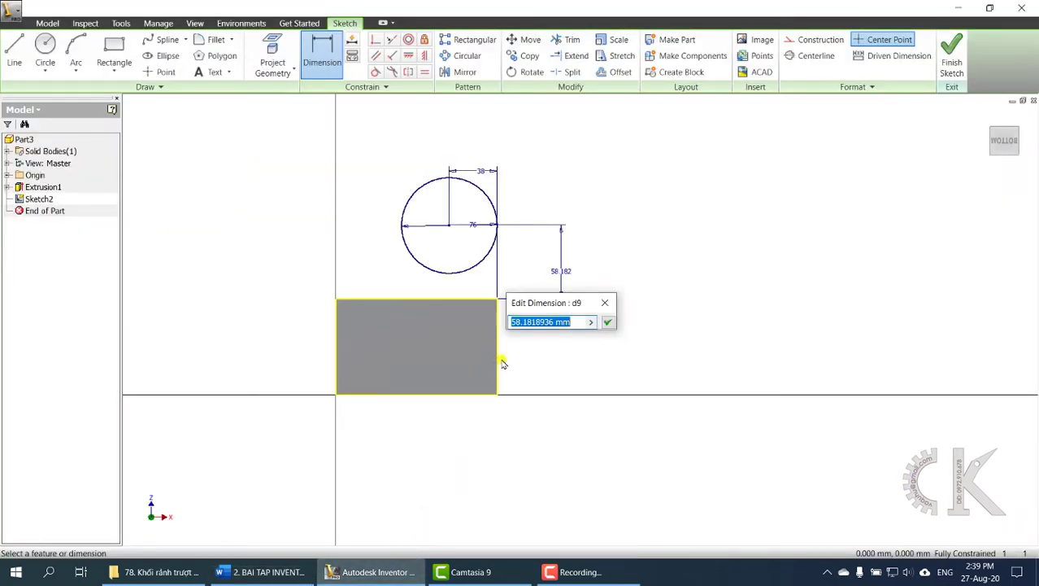
type("51")
left_click(608, 323)
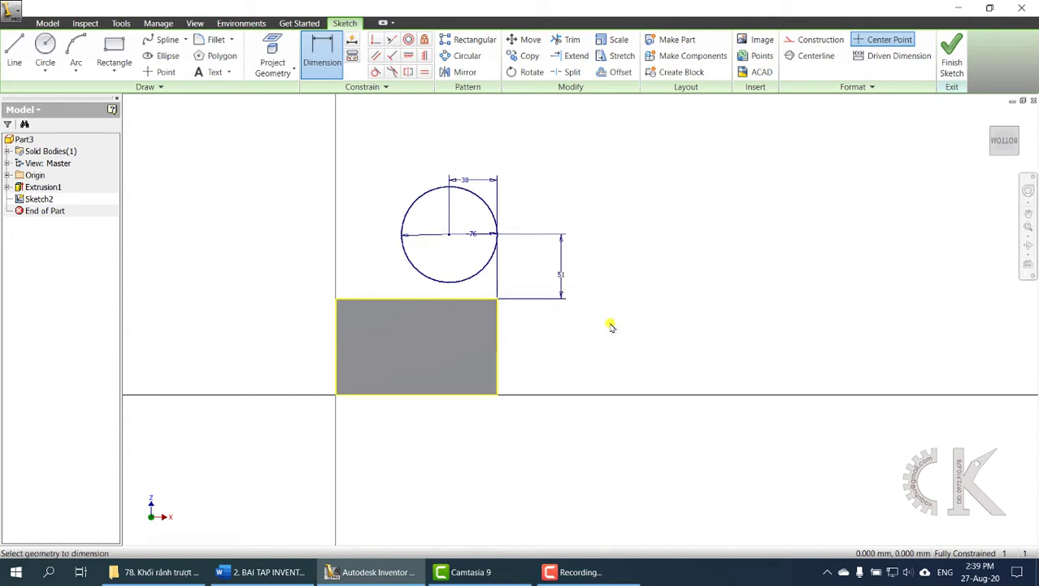
Draw vertical lines from the circle's left and right quadrants to the rectangle's upper edge and close them with a line along that edge.
left_click(14, 50)
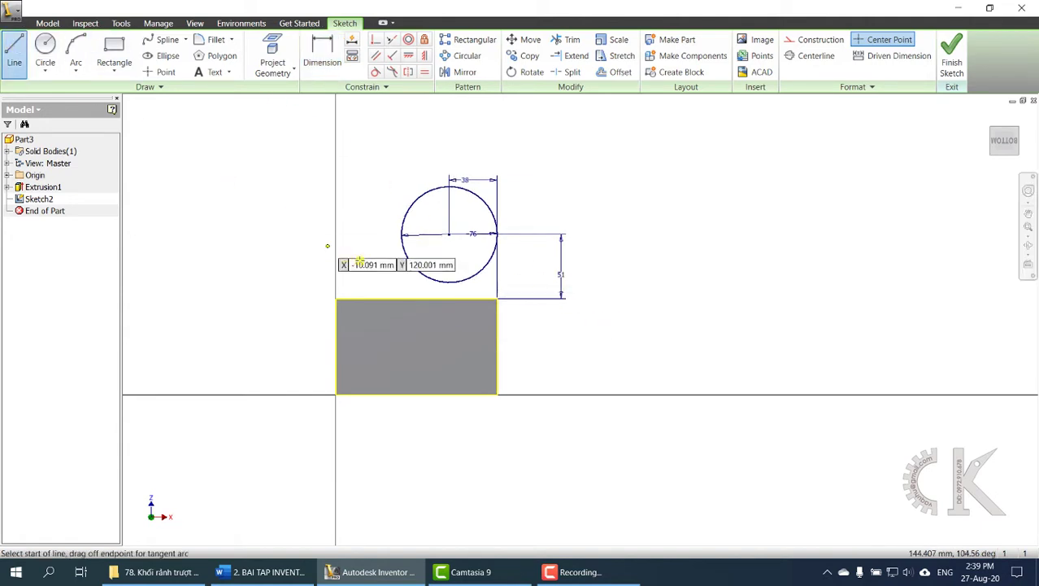
left_click(402, 234)
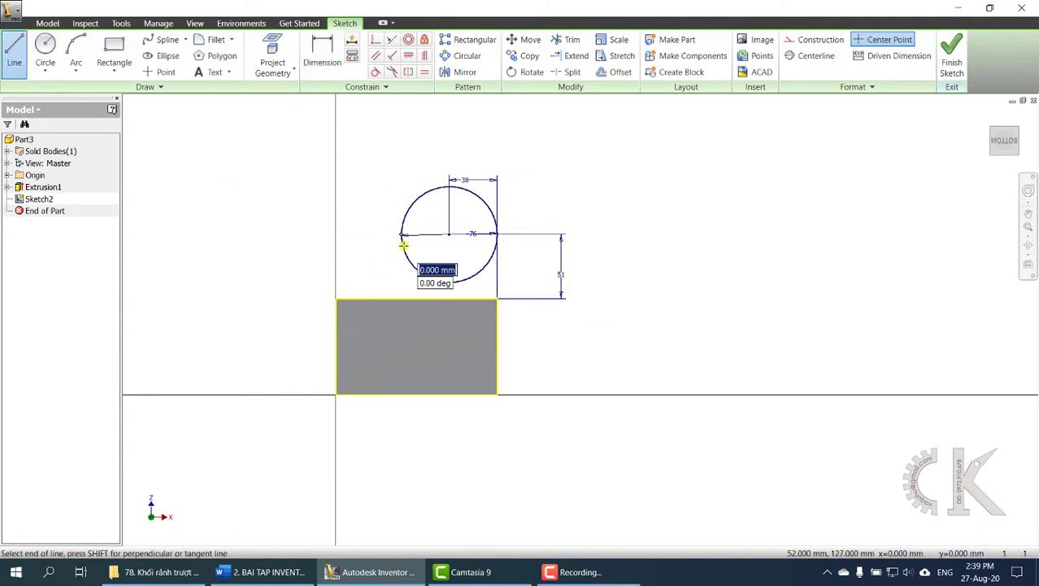
double_click(401, 301)
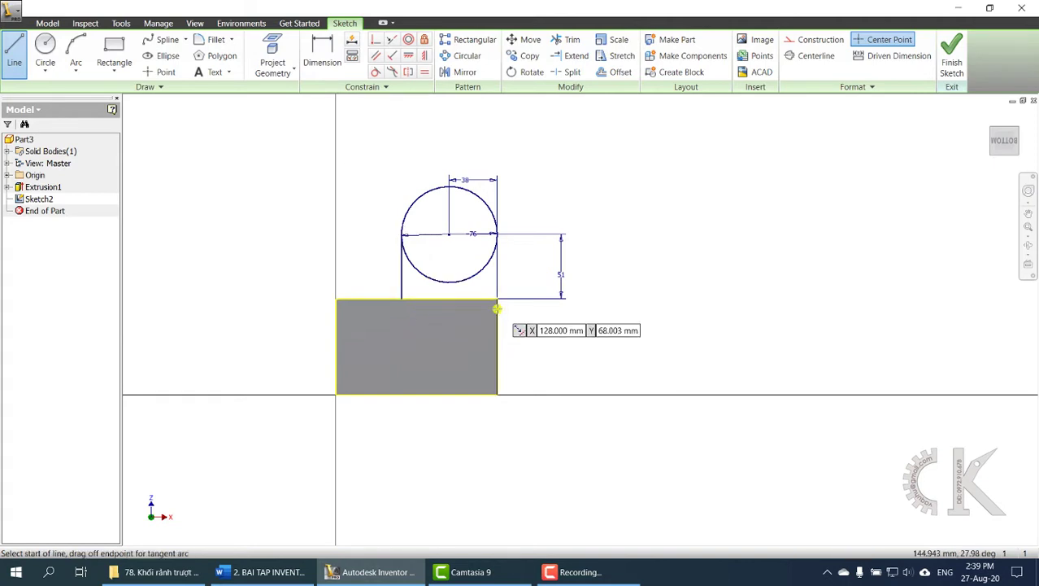
left_click(497, 234)
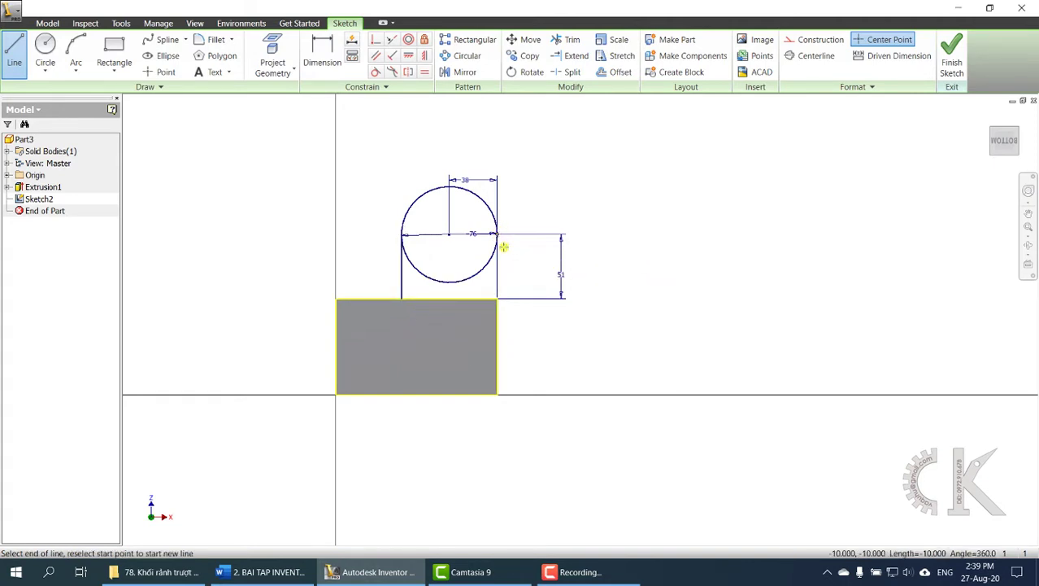
double_click(497, 298)
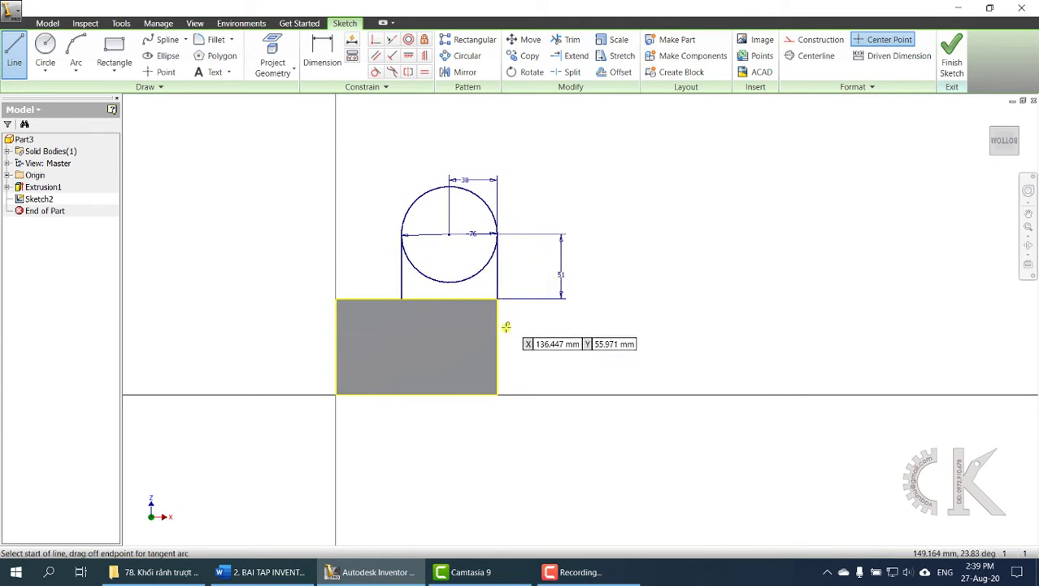
left_click(402, 298)
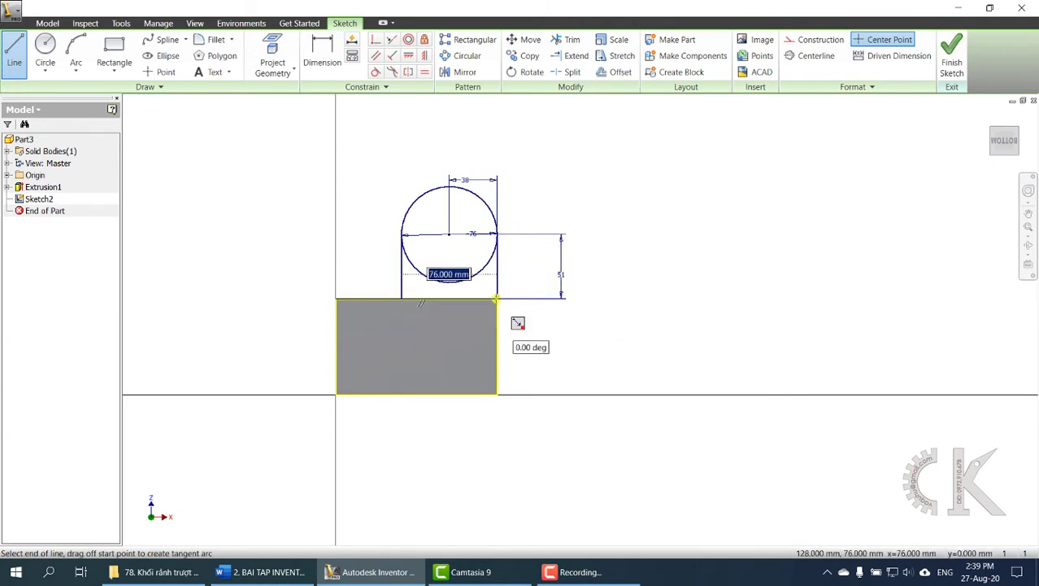
double_click(497, 299)
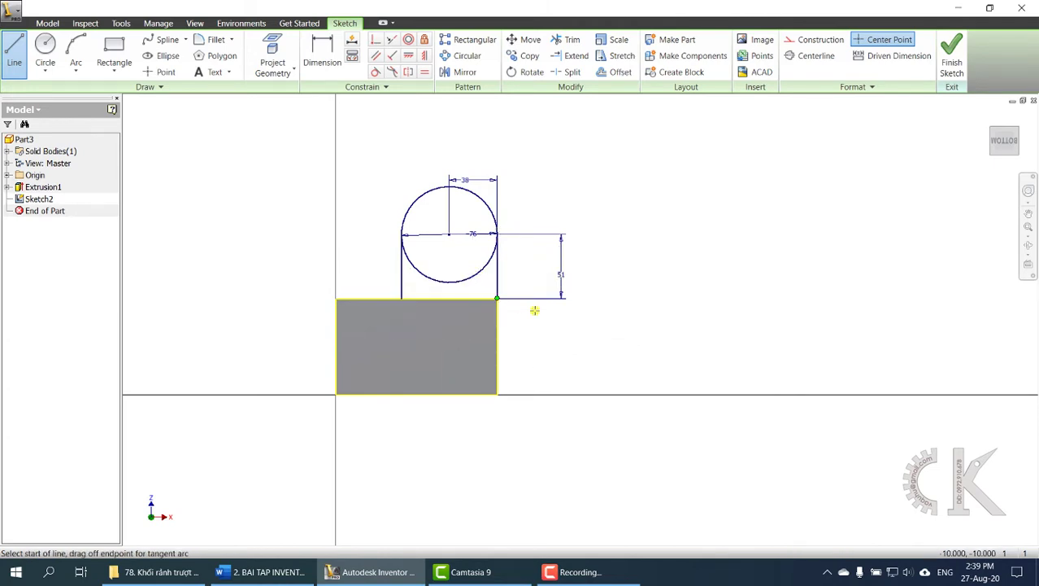
Trim away the circle's lower arc between the two vertical lines to leave a rounded lug outline.
left_click(571, 39)
left_click(476, 273)
mouse_move(616, 271)
middle_mouse_down("shift")
mouse_move(592, 251)
mouse_move(729, 340)
mouse_move(711, 326)
middle_mouse_up("shift")
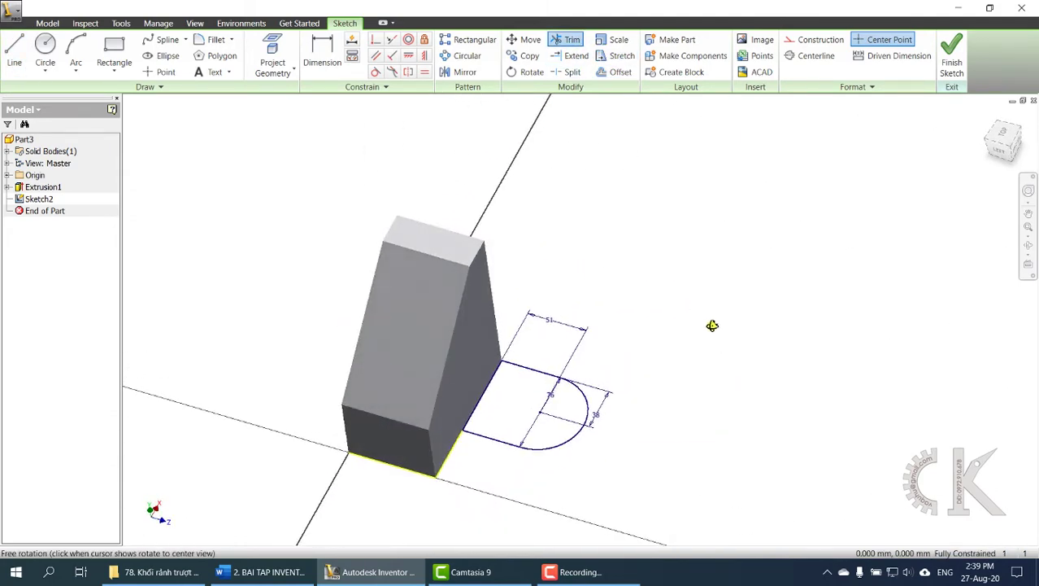
Finish the lug sketch and extrude its rounded outline 26 mm upward, joined to the sloped body, using the thickness from the reference drawing.
left_click(951, 65)
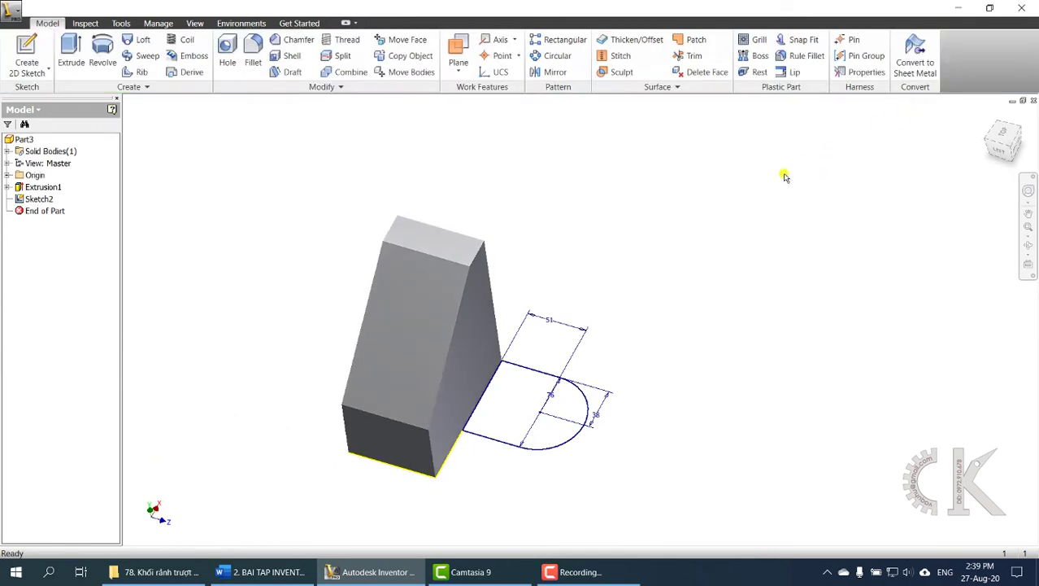
left_click(71, 53)
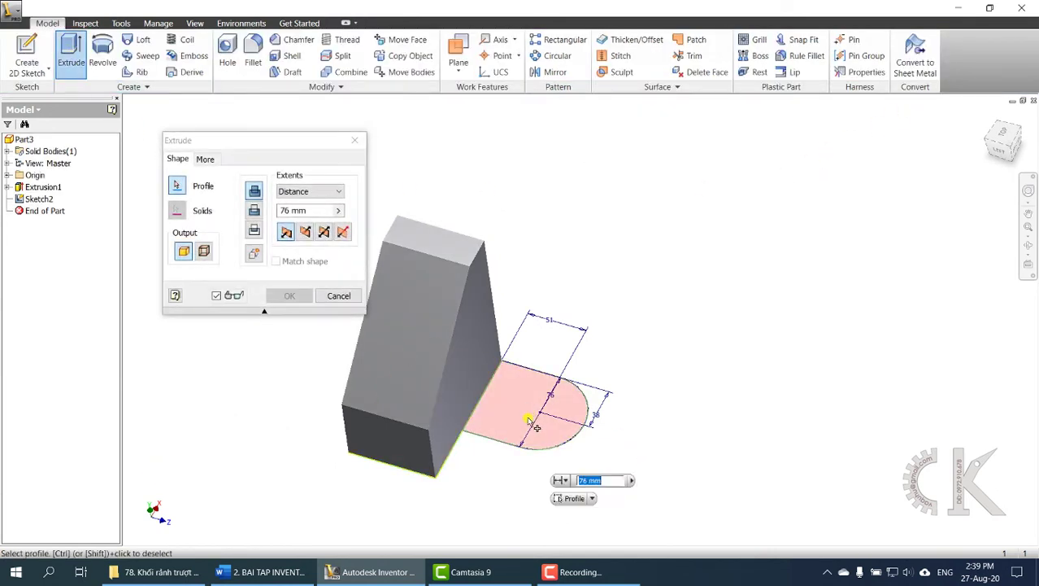
left_click(530, 419)
left_click(306, 232)
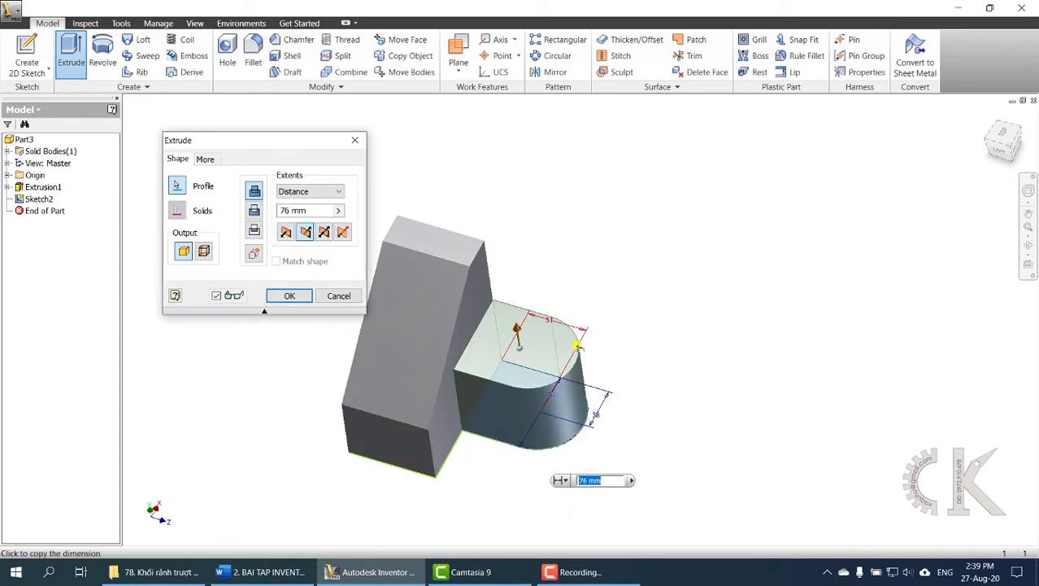
left_click(262, 572)
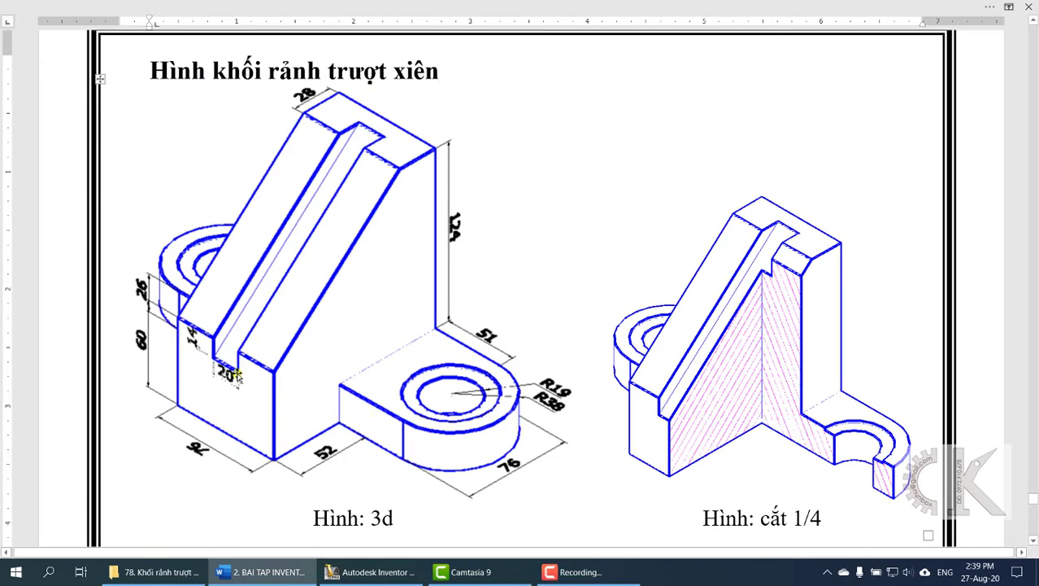
left_click(371, 572)
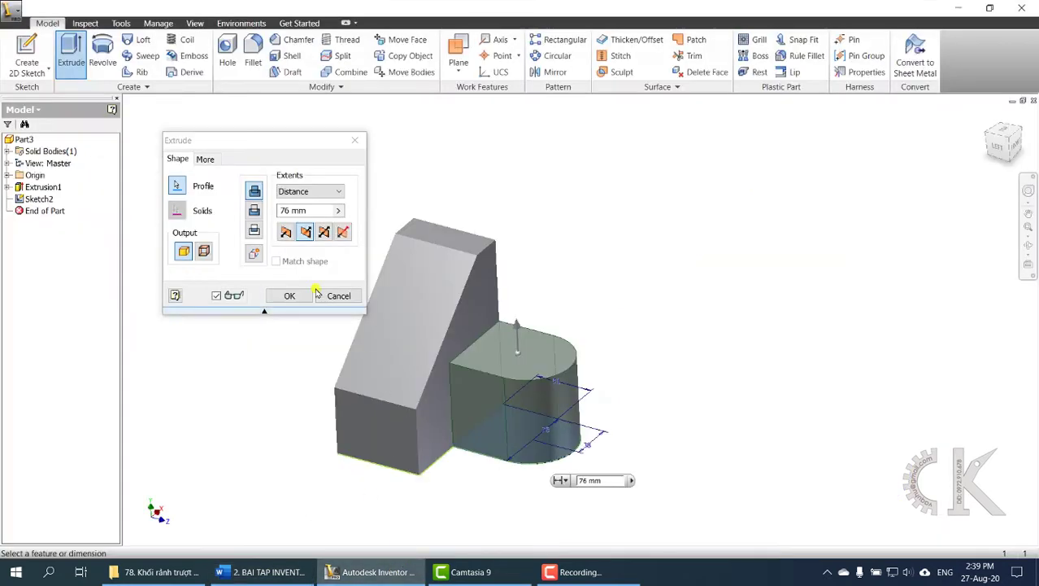
type("20")
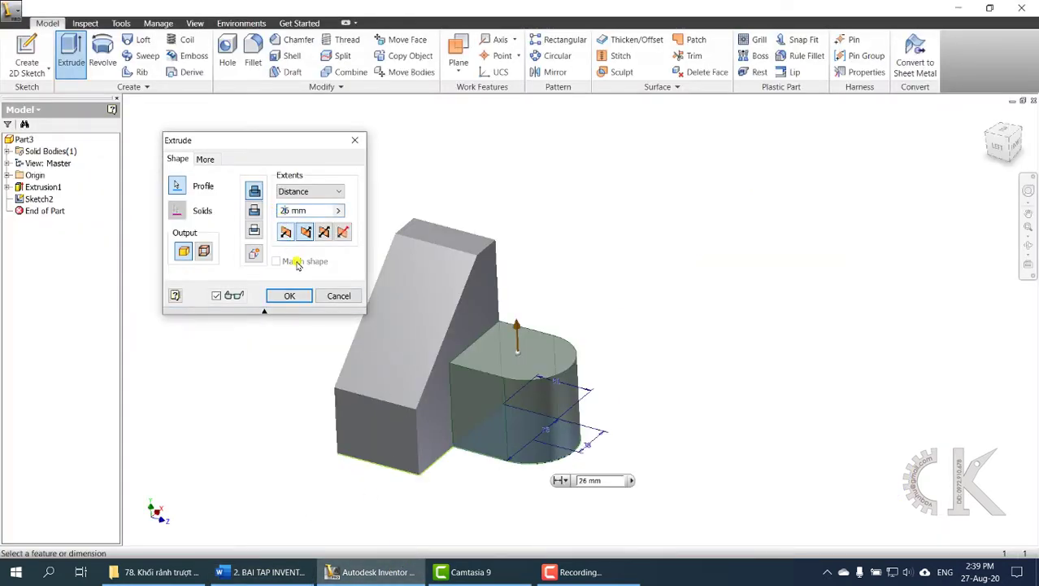
left_click(289, 295)
key("F4")
left_click_drag(505, 358, 531, 351)
Start a sketch on the lug's upper face and draw a circle of diameter 19*2 mm centred on the rounded end.
left_click(262, 572)
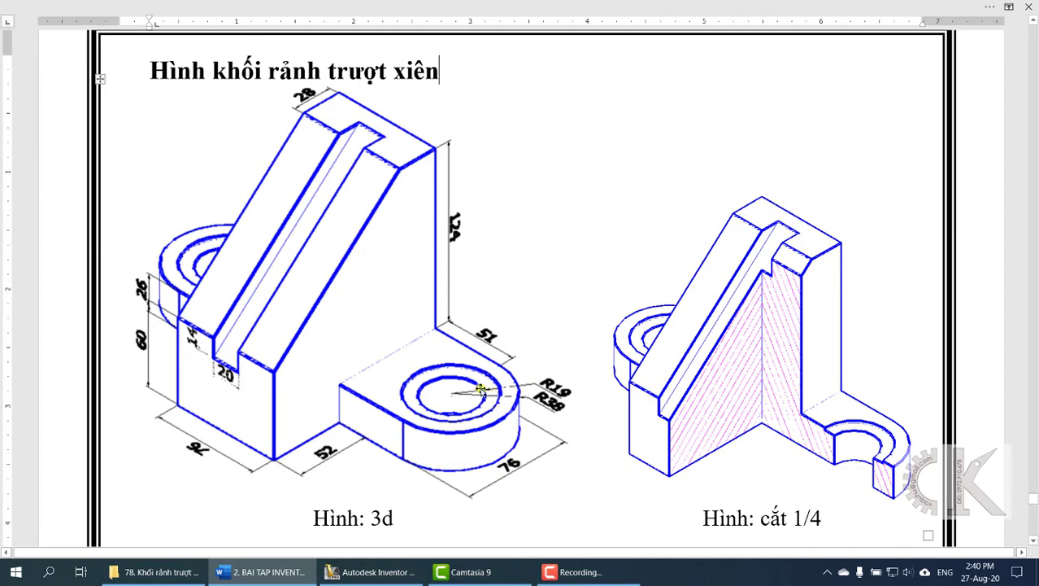
left_click(373, 572)
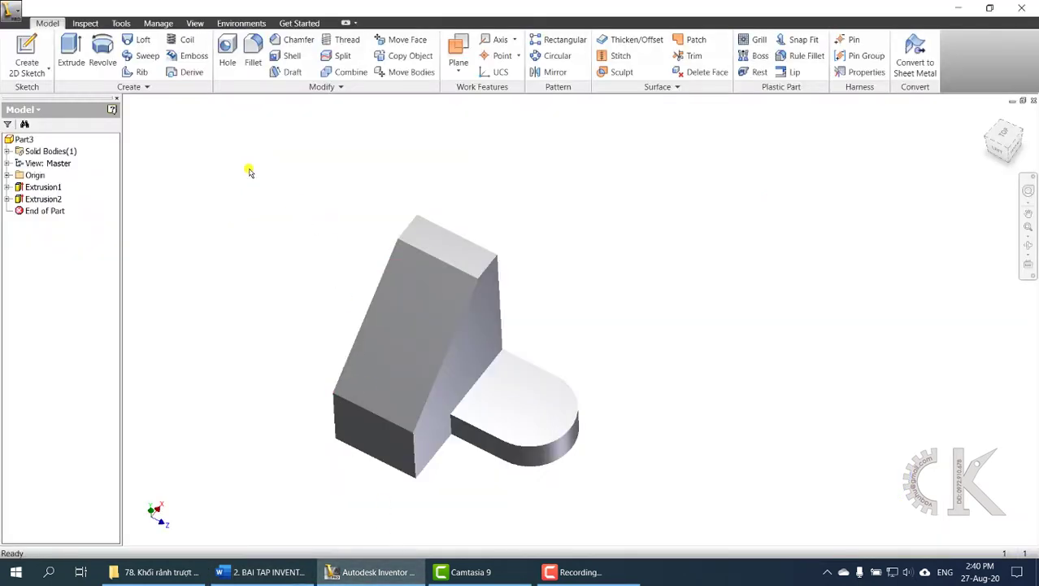
left_click(24, 57)
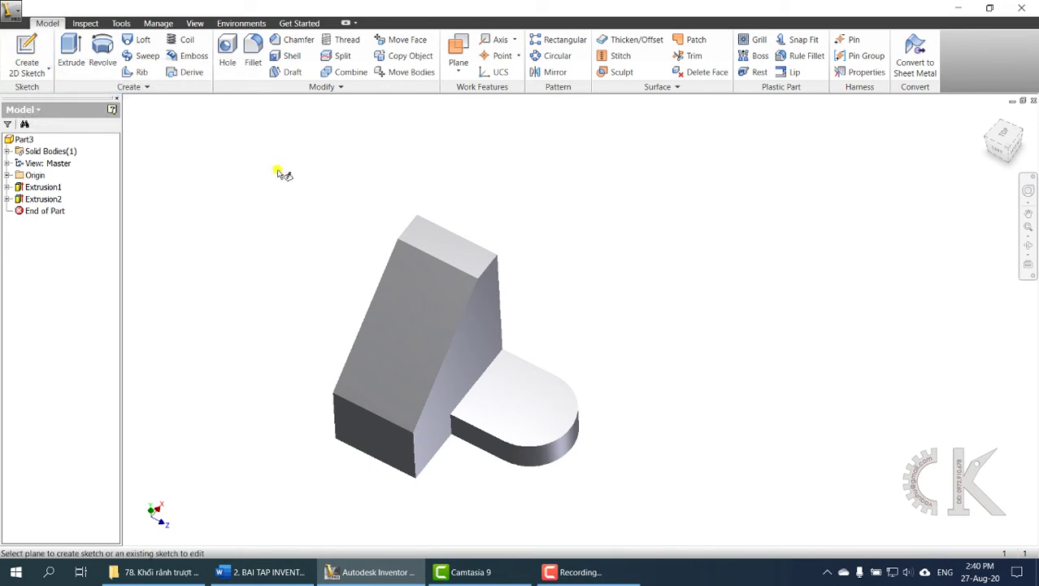
left_click(527, 394)
key("c")
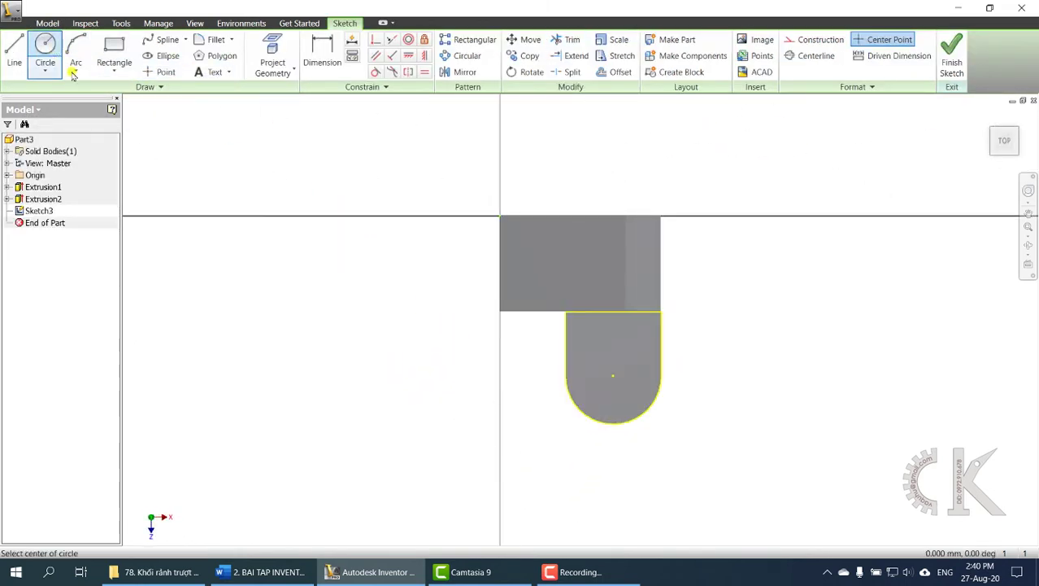
left_click(612, 375)
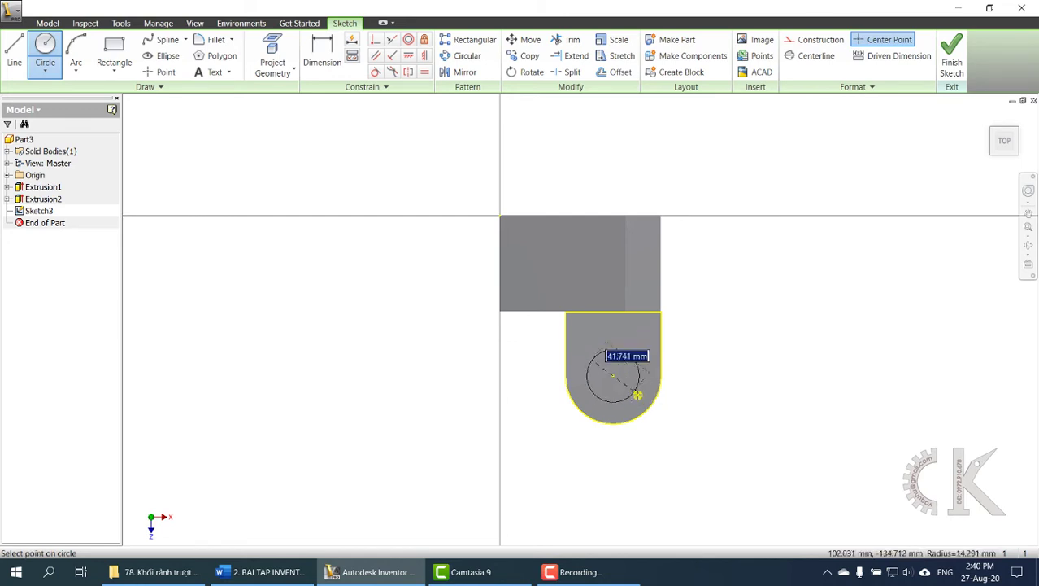
type("19*2")
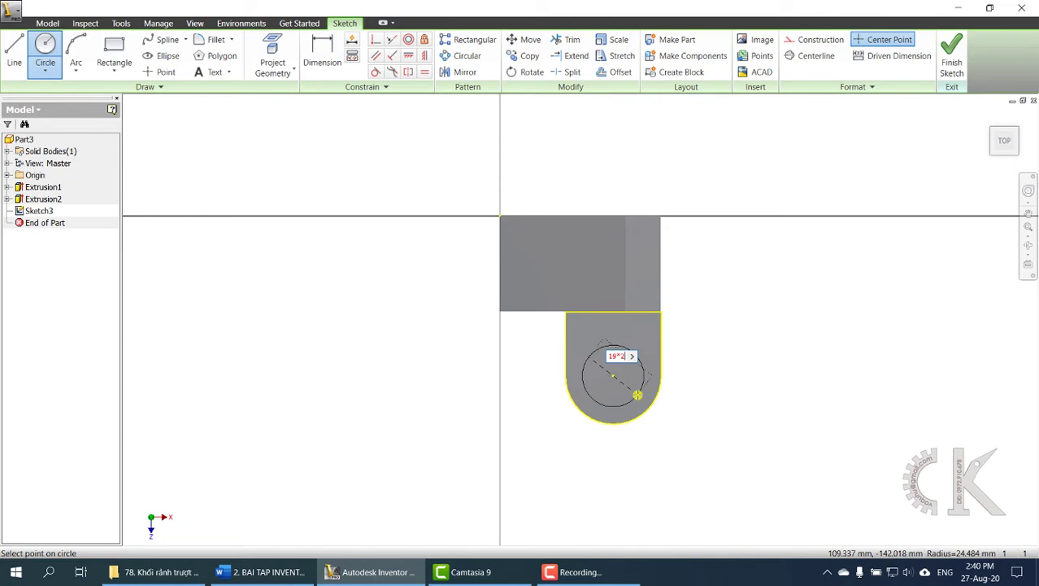
key("Return")
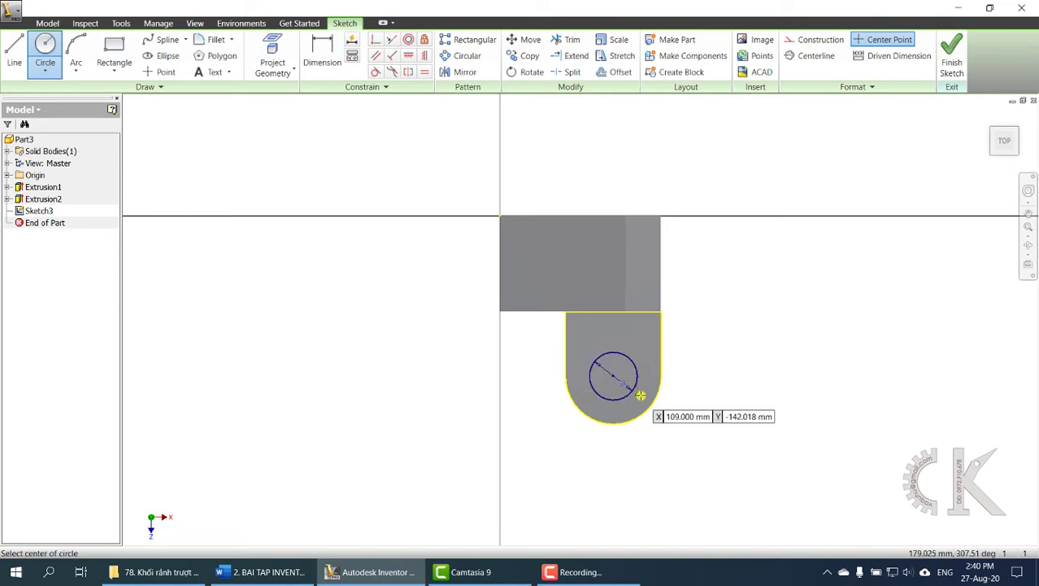
mouse_move(640, 408)
middle_mouse_down("shift")
mouse_move(622, 350)
mouse_move(618, 376)
middle_mouse_up("shift")
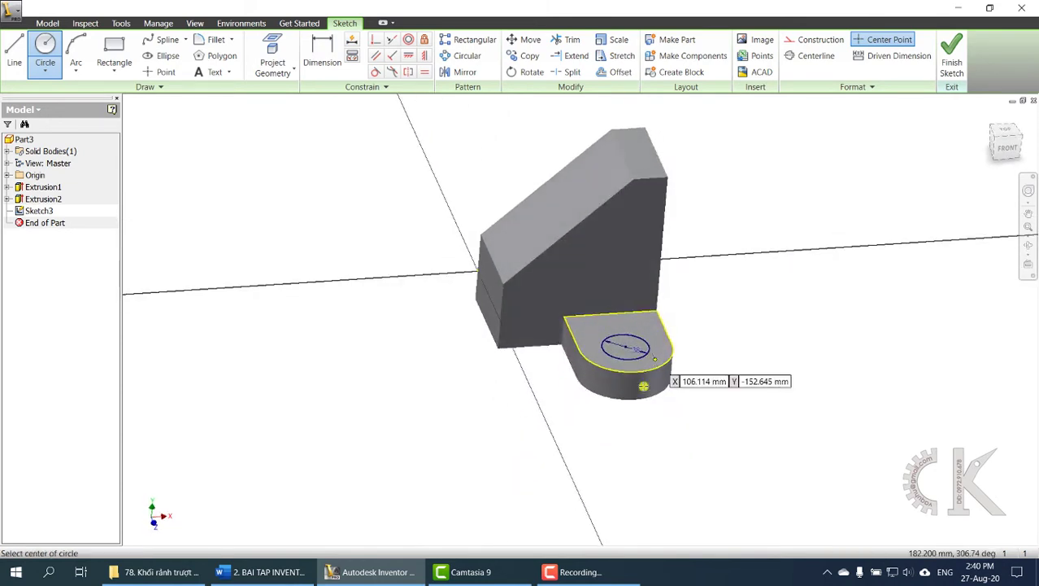
Check the hole radii in the reference drawing and draw a 52 mm diameter circle around the 38 mm circle.
left_click(264, 572)
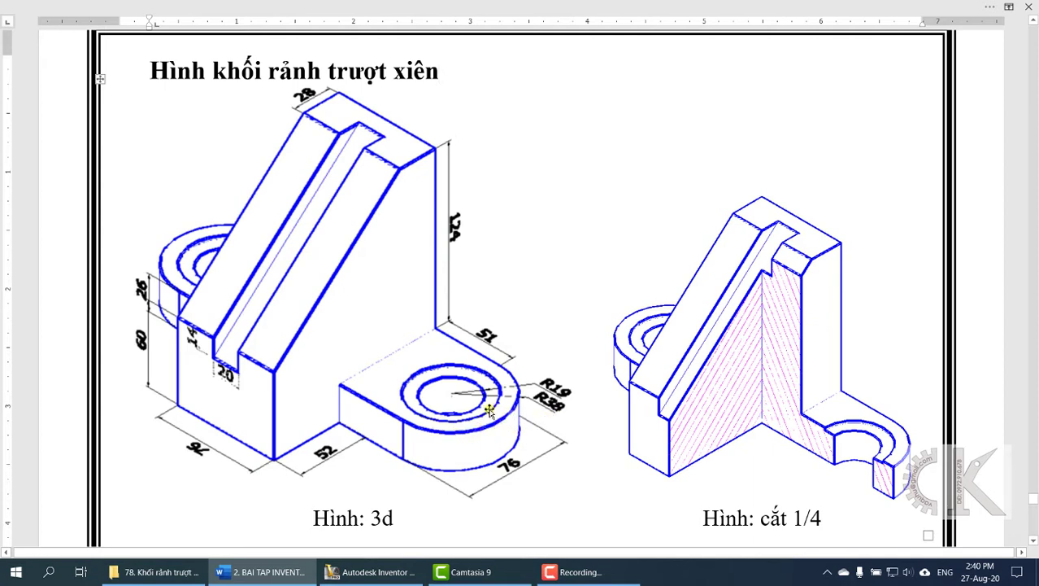
left_click(370, 572)
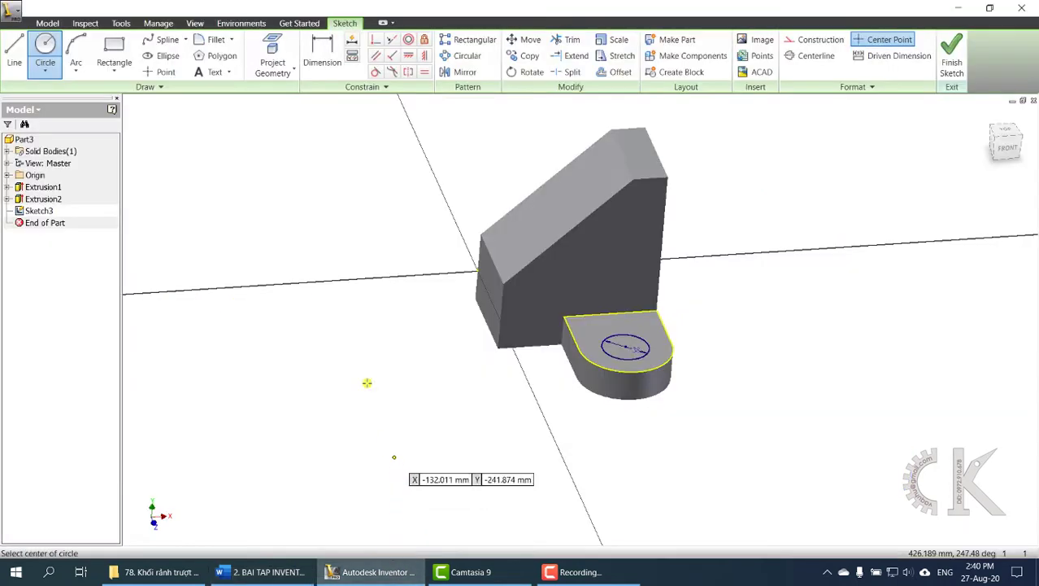
left_click(50, 60)
scroll(592, 244, "down", 3)
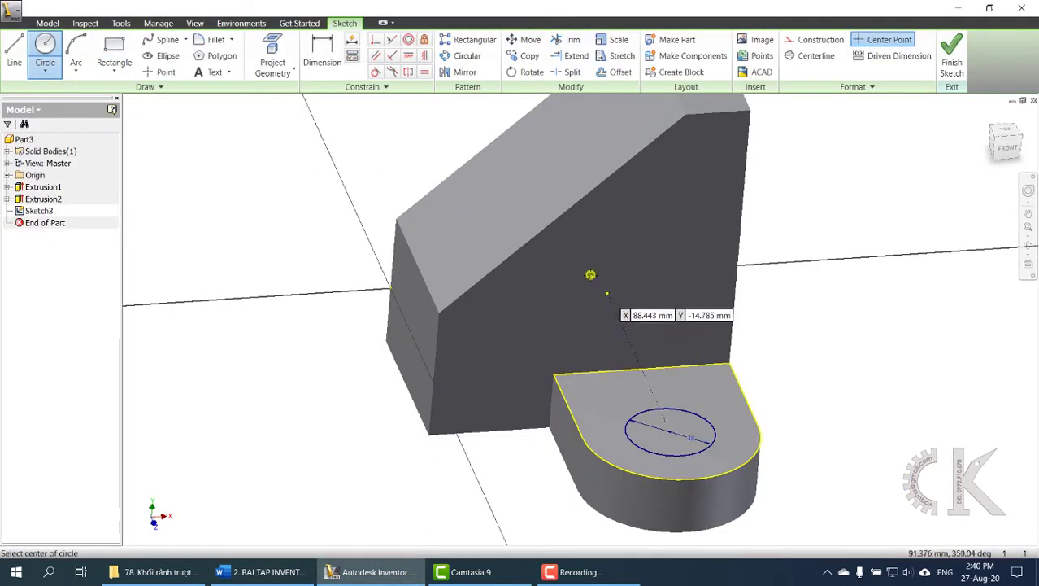
left_click(1007, 132)
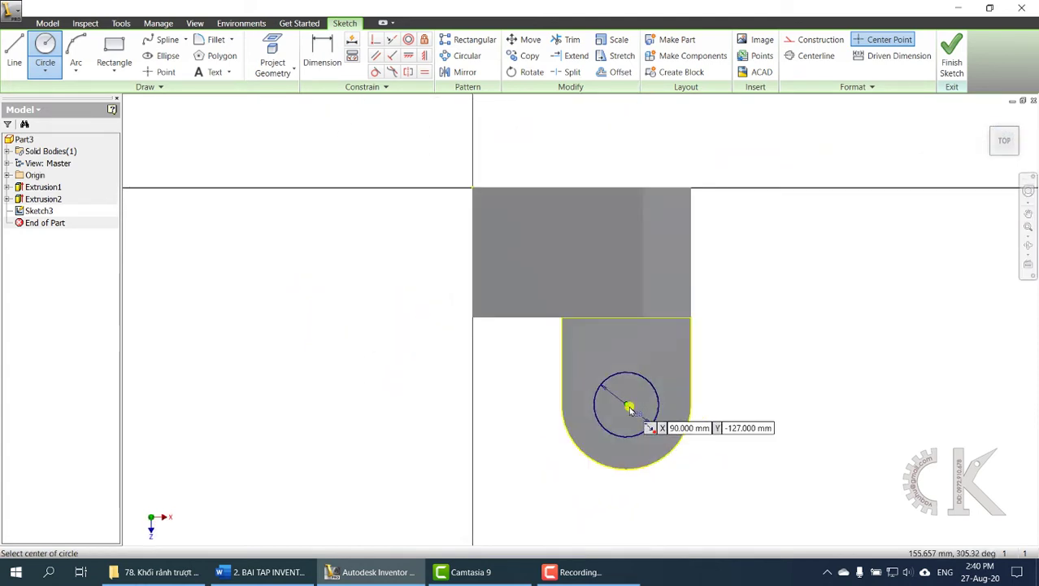
left_click(629, 407)
scroll(675, 413, "down", 5)
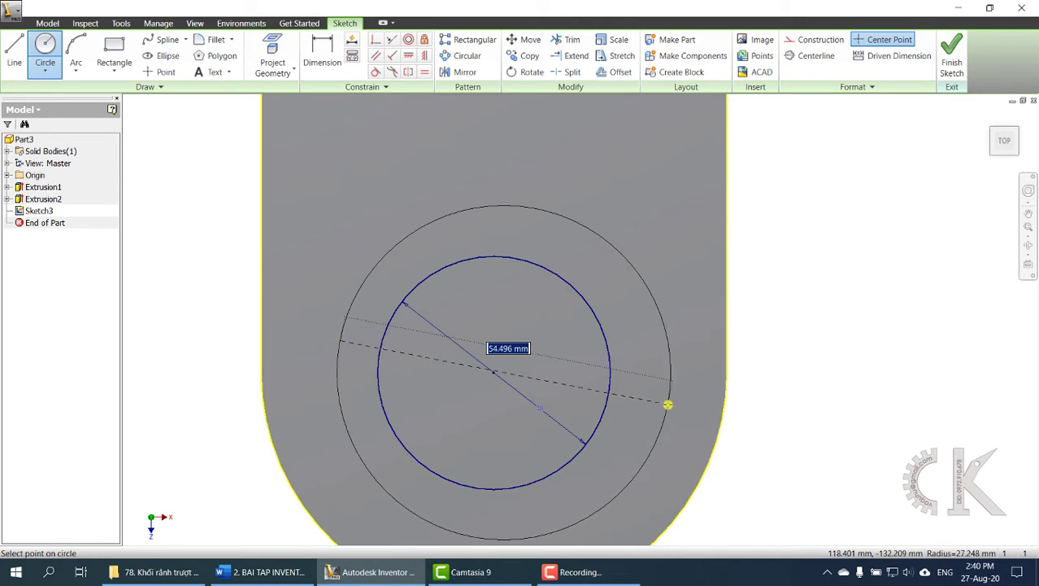
type("5")
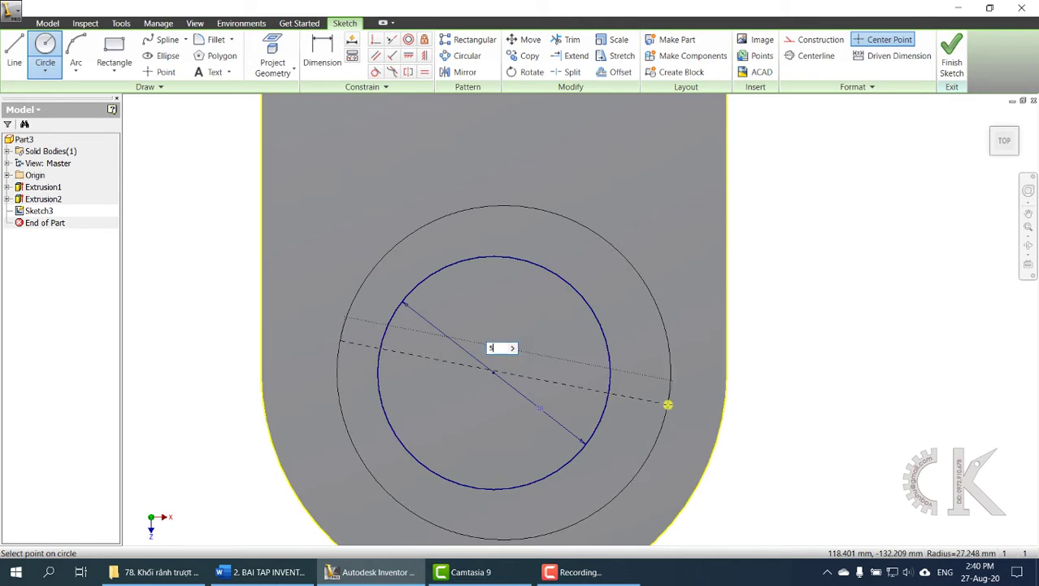
type("2")
key("Return")
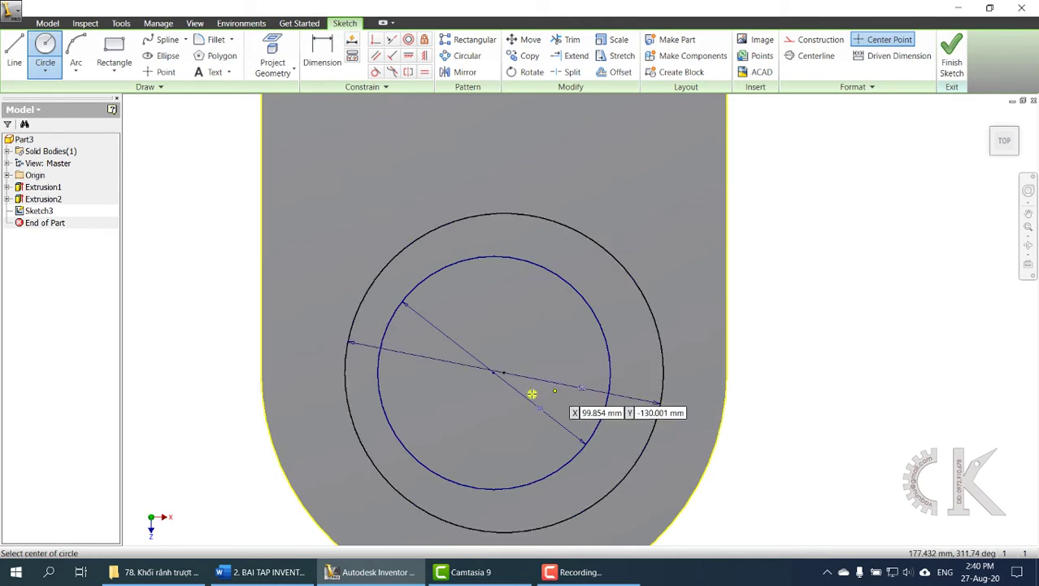
Move the centre of the 52 mm circle onto the centre of the 38 mm circle so both are concentric.
key("Escape")
left_click_drag(502, 372, 492, 373)
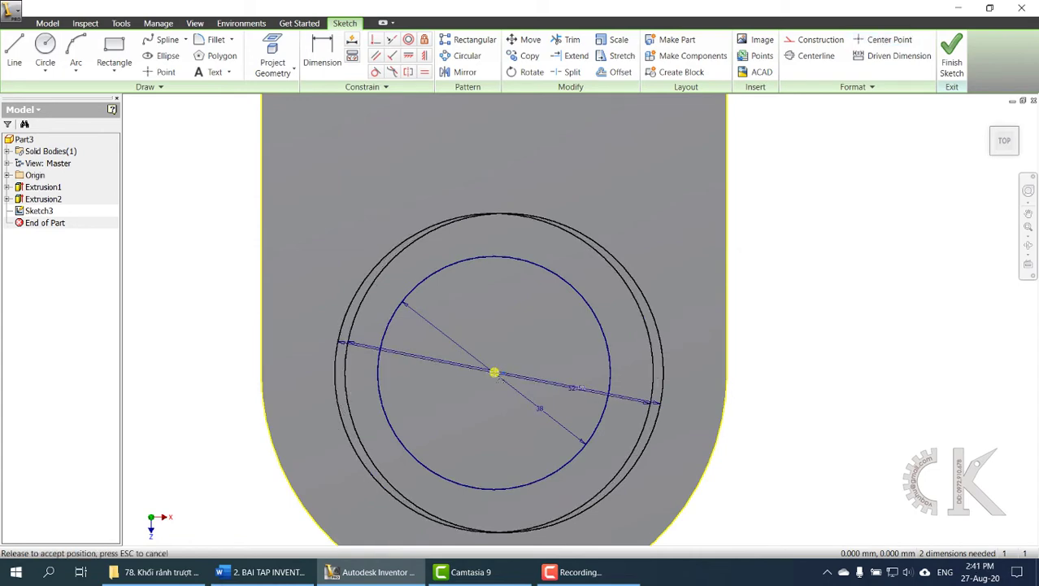
mouse_move(618, 433)
middle_mouse_down("shift")
mouse_move(617, 376)
mouse_move(668, 390)
mouse_move(647, 409)
mouse_move(608, 378)
middle_mouse_up("shift")
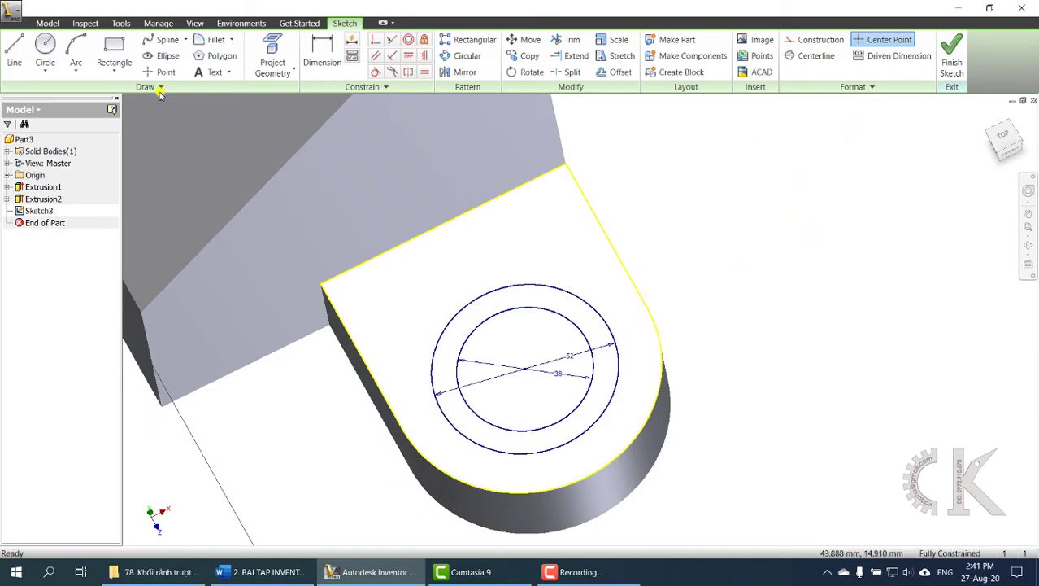
Finish the sketch and cut the full area of the 52 mm circle 5 mm deep into the lug with Extrude.
left_click(951, 62)
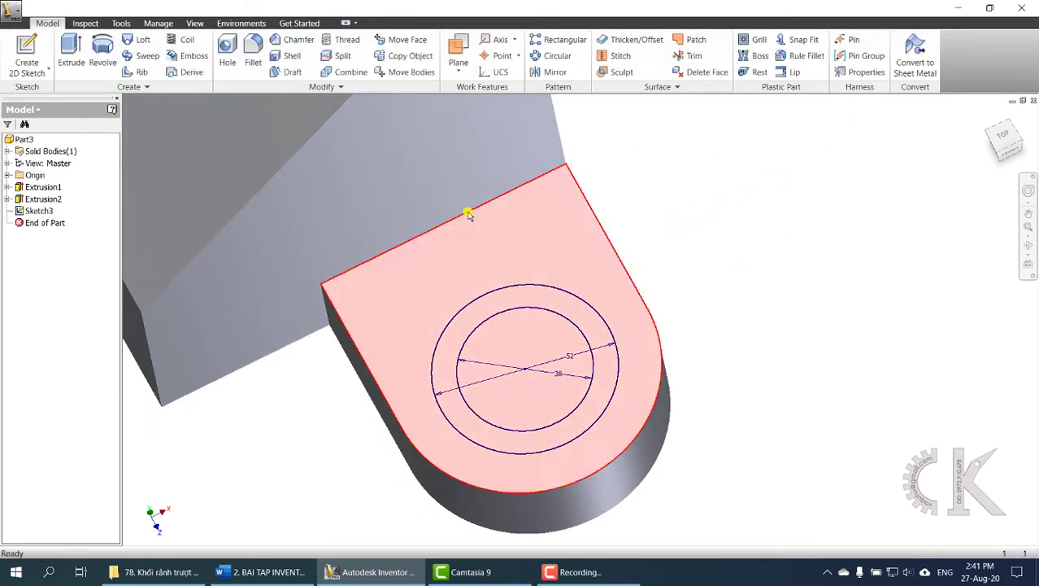
key("e")
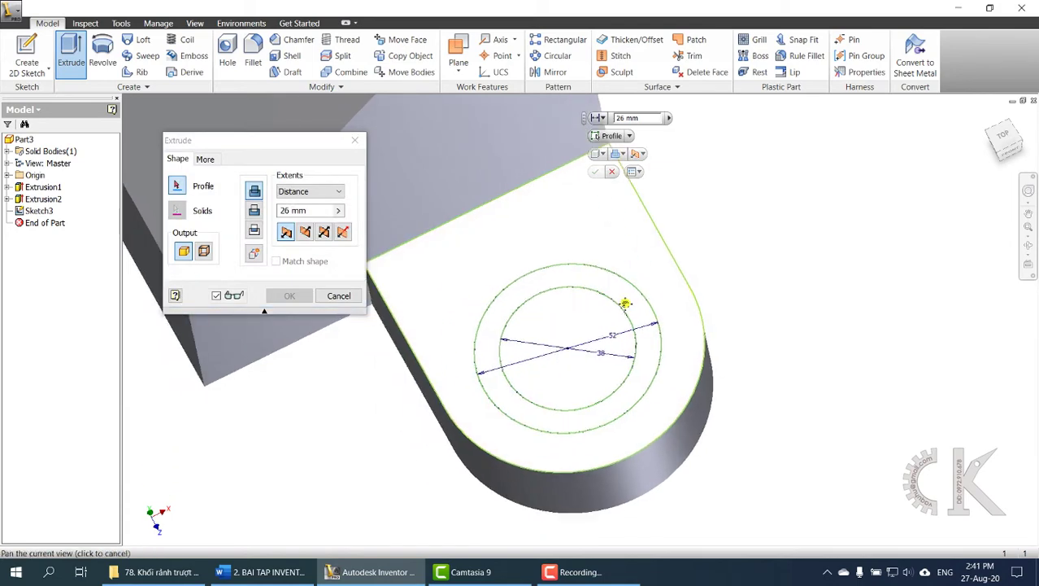
left_click(645, 297)
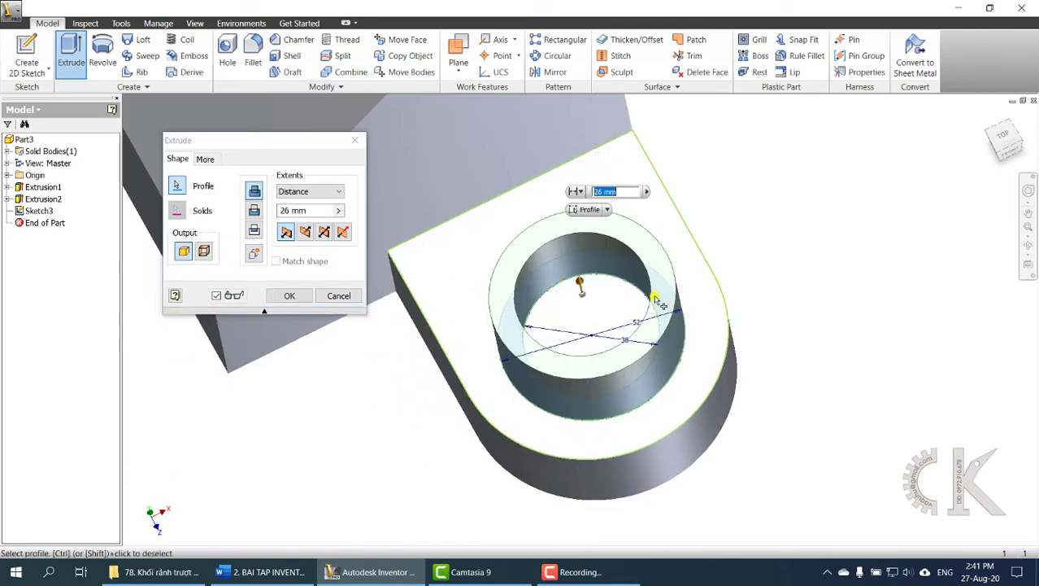
left_click(569, 309)
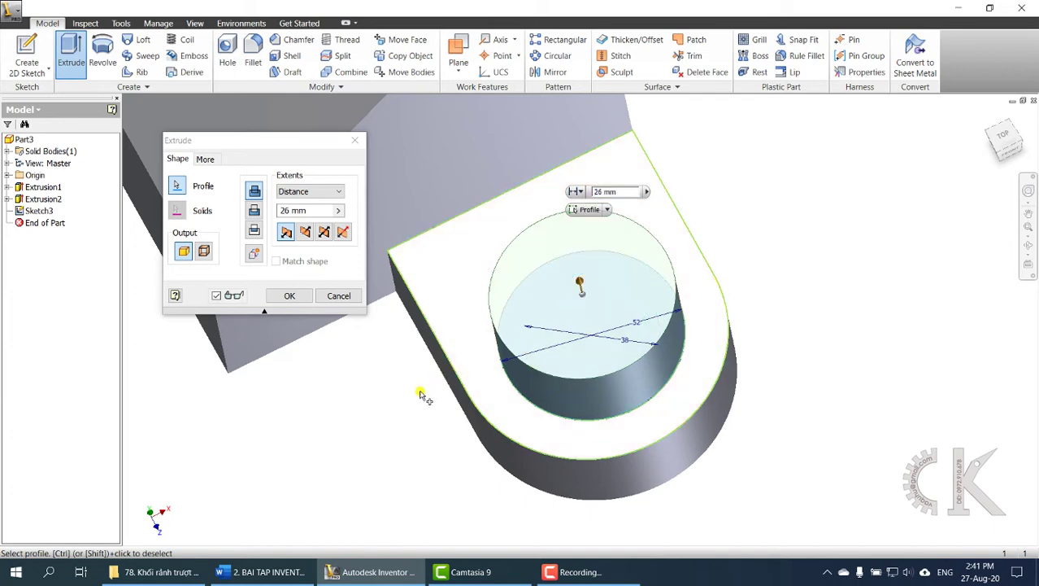
left_click(254, 210)
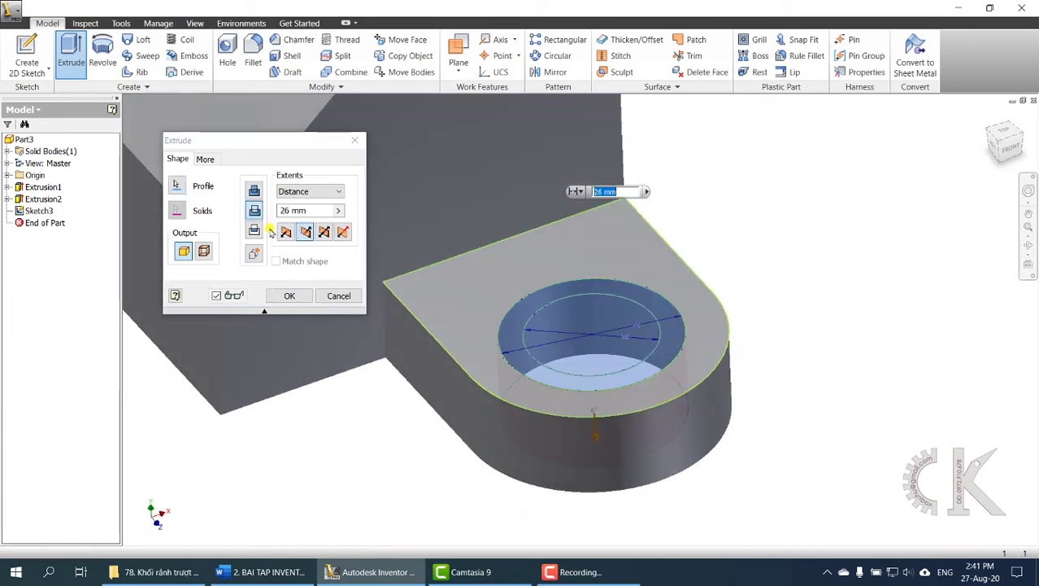
left_click(260, 572)
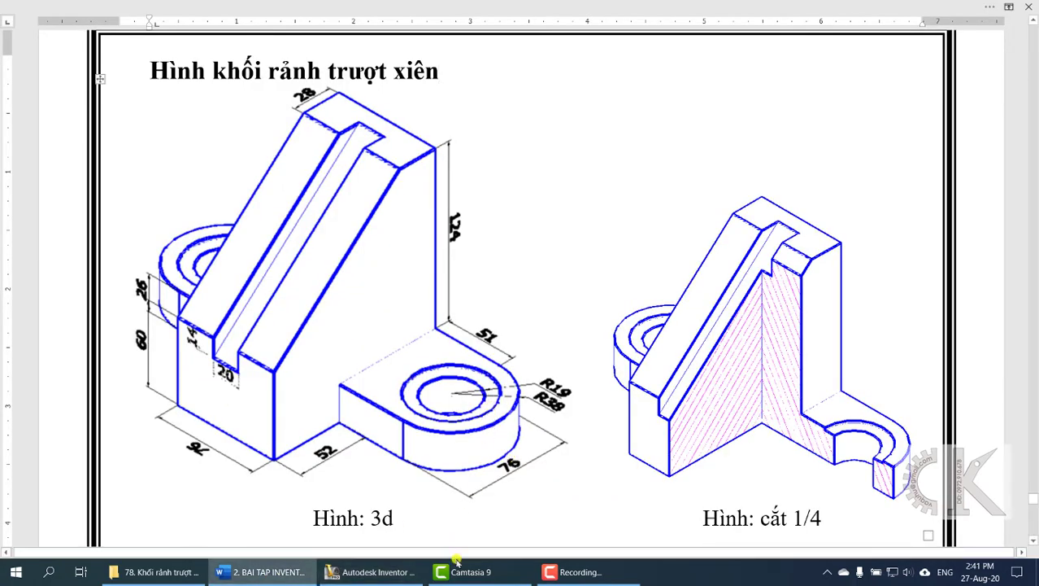
left_click(370, 572)
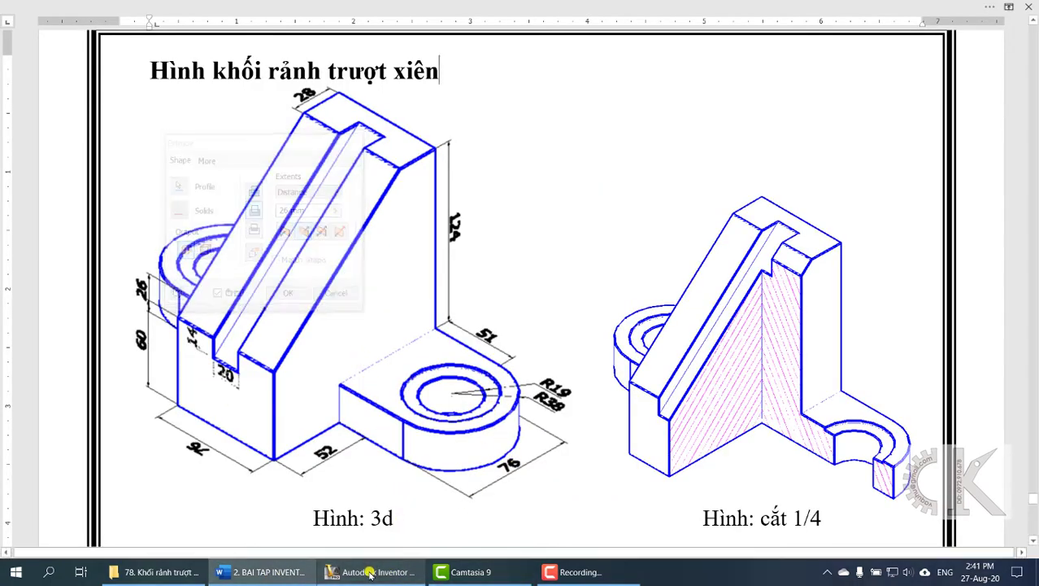
double_click(281, 210)
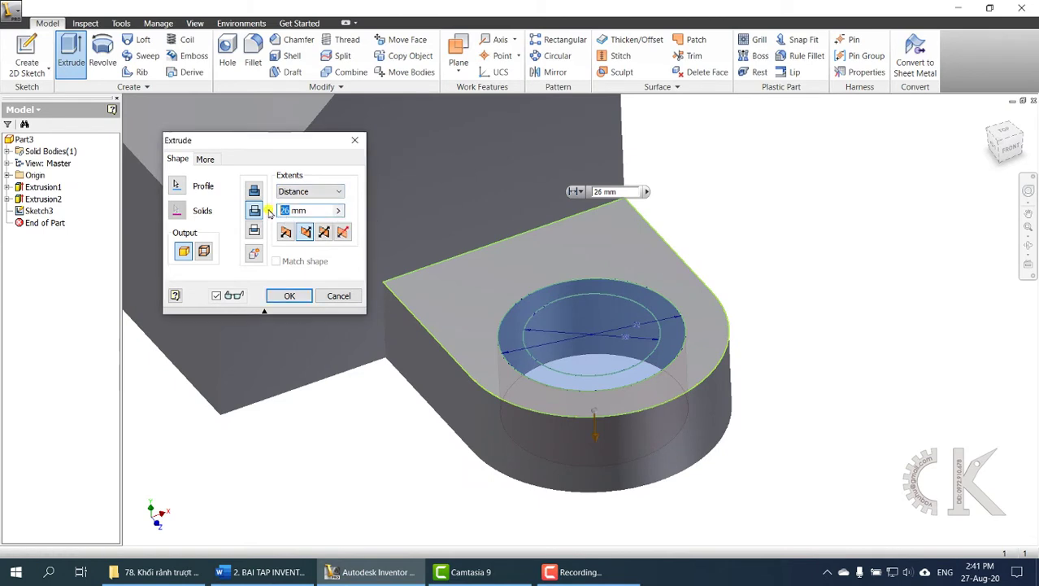
type("5")
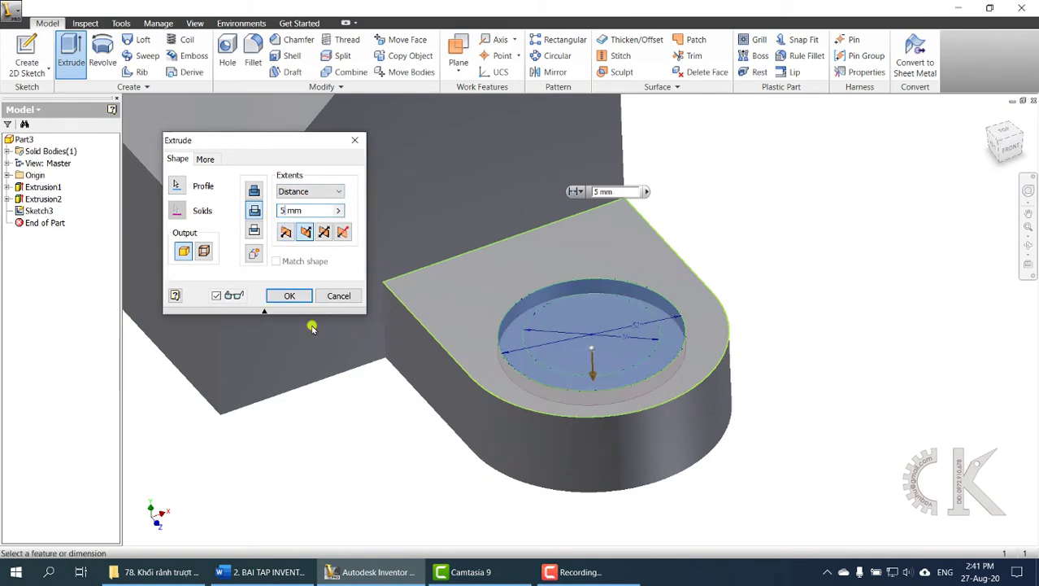
left_click(291, 296)
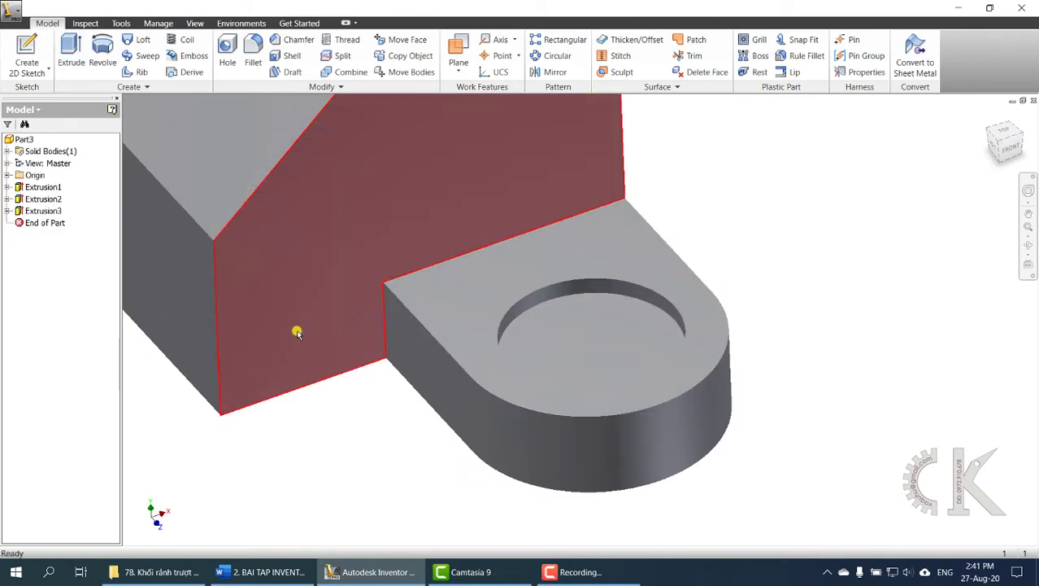
Share the sketch of the lug's shallow recess so its circles can be reused for another feature.
left_click(7, 211)
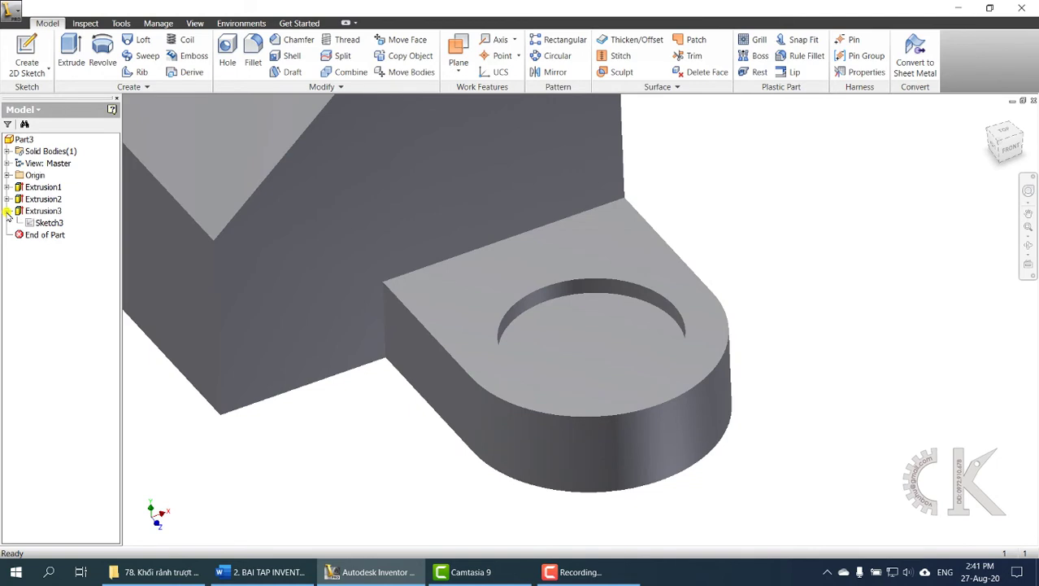
left_click(47, 223)
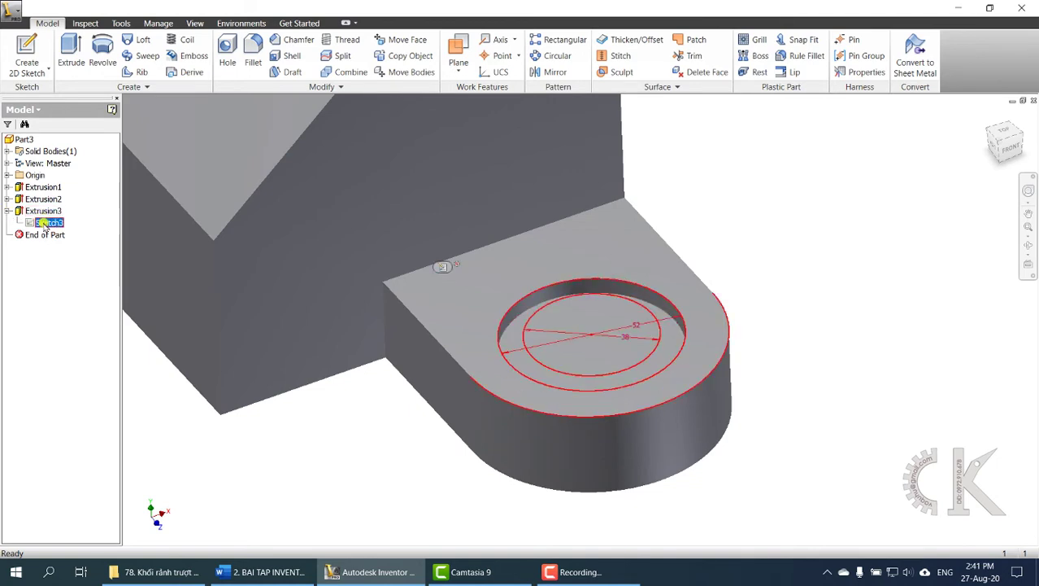
right_click(47, 224)
left_click(80, 281)
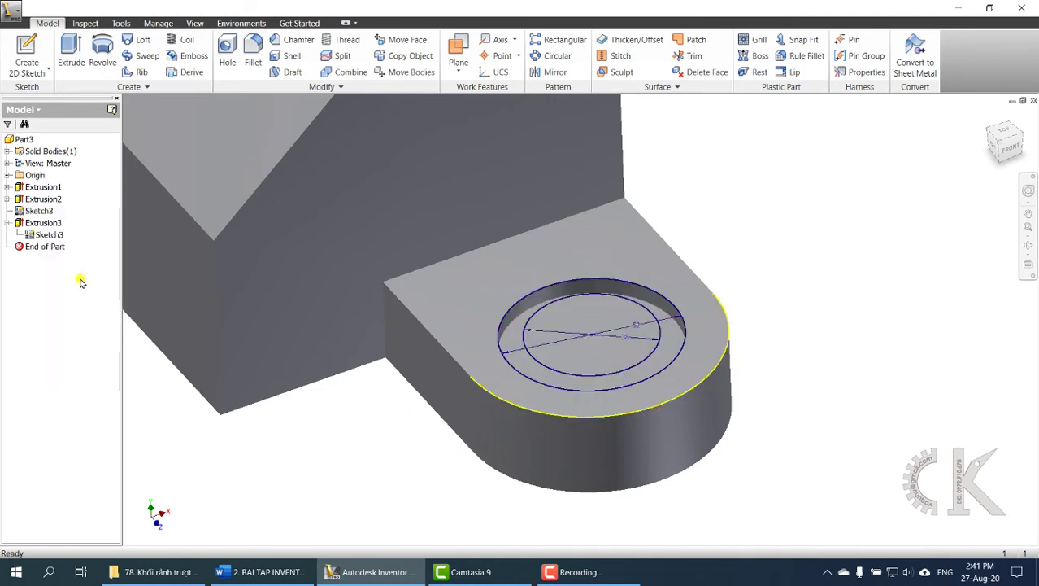
Cut the 38 mm circle through the whole lug using Extrude with the All extent.
left_click(71, 61)
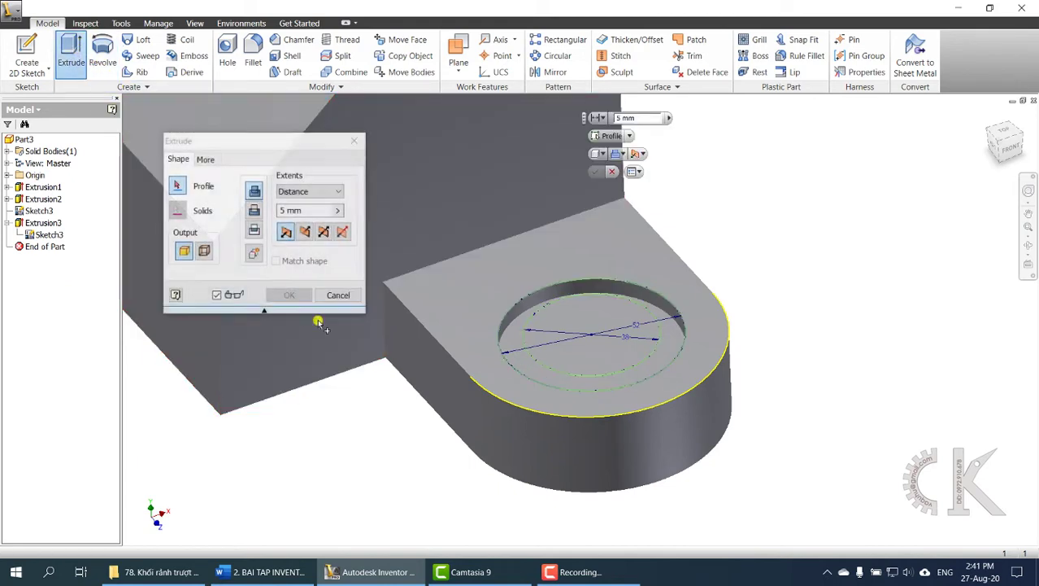
left_click(595, 355)
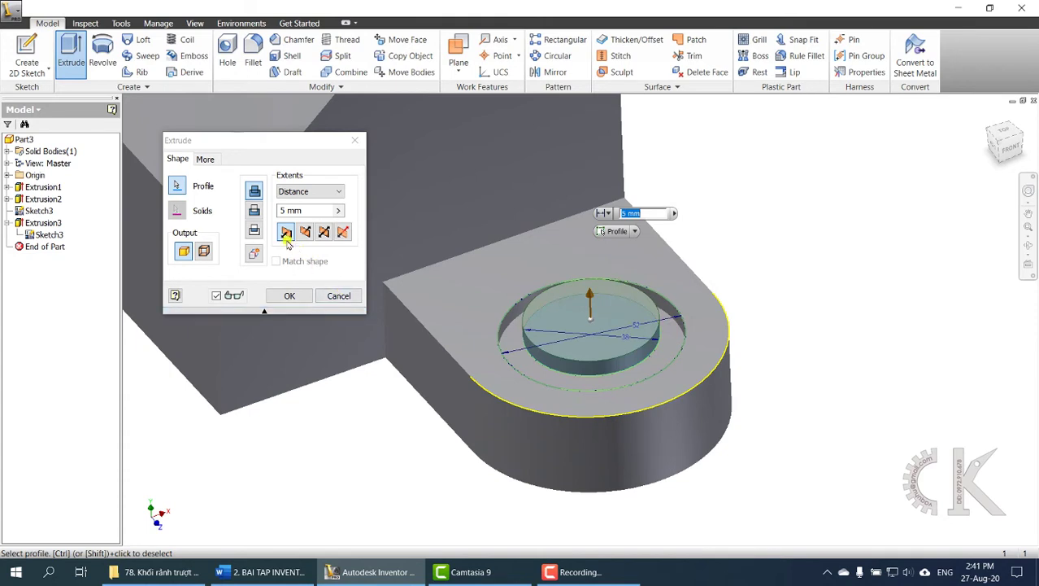
left_click(255, 211)
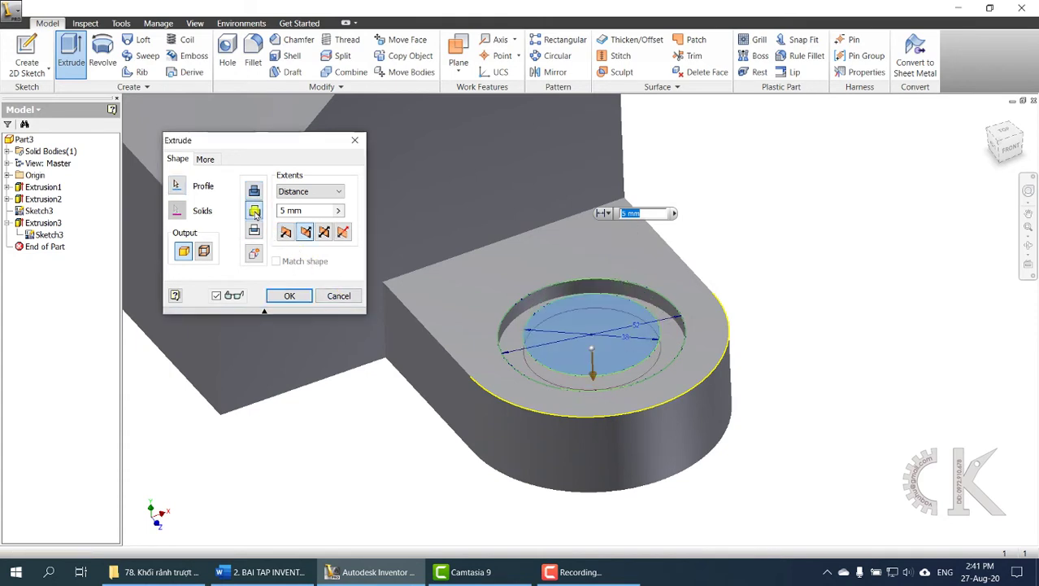
left_click(313, 191)
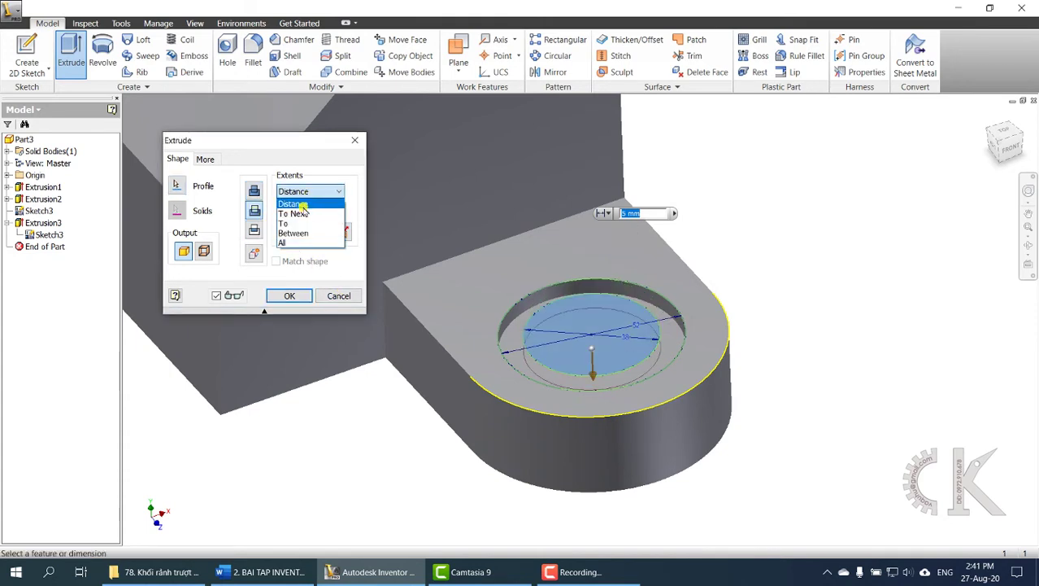
left_click(300, 244)
left_click(290, 295)
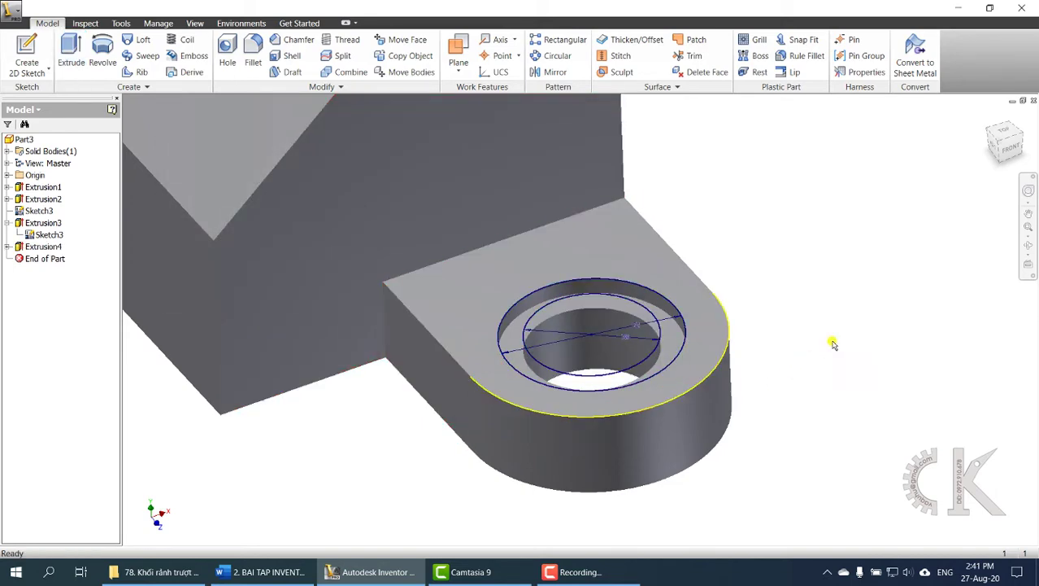
Turn off the visibility of the shared hole sketch.
left_click(47, 235)
right_click(46, 235)
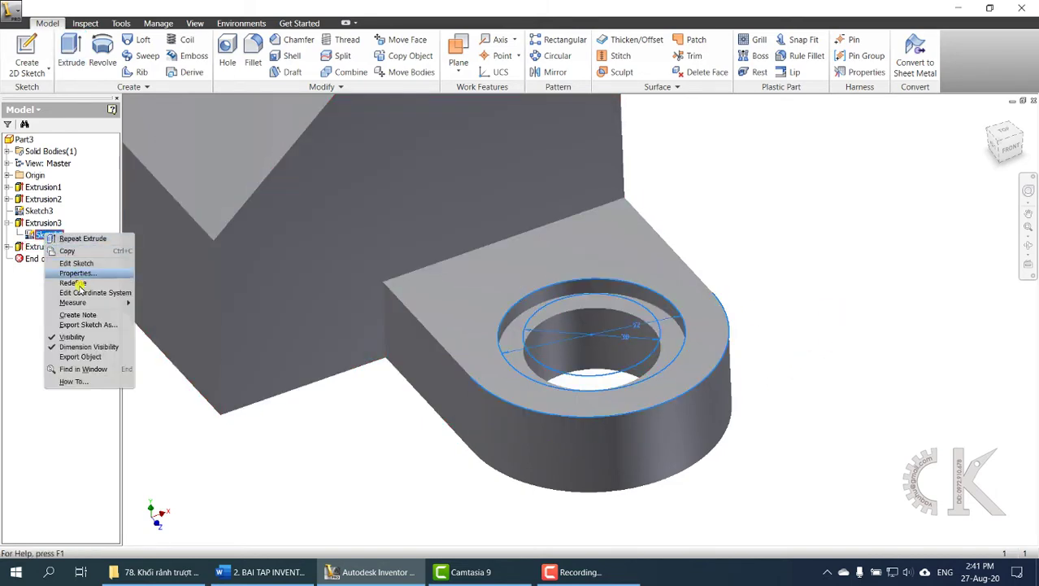
left_click(73, 337)
Create a work plane midway between the two parallel side faces of the sloped body.
mouse_move(209, 404)
middle_mouse_down("shift")
mouse_move(403, 490)
mouse_move(494, 431)
mouse_move(513, 471)
mouse_move(487, 457)
mouse_move(498, 395)
mouse_move(587, 297)
mouse_move(598, 350)
mouse_move(591, 380)
middle_mouse_up("shift")
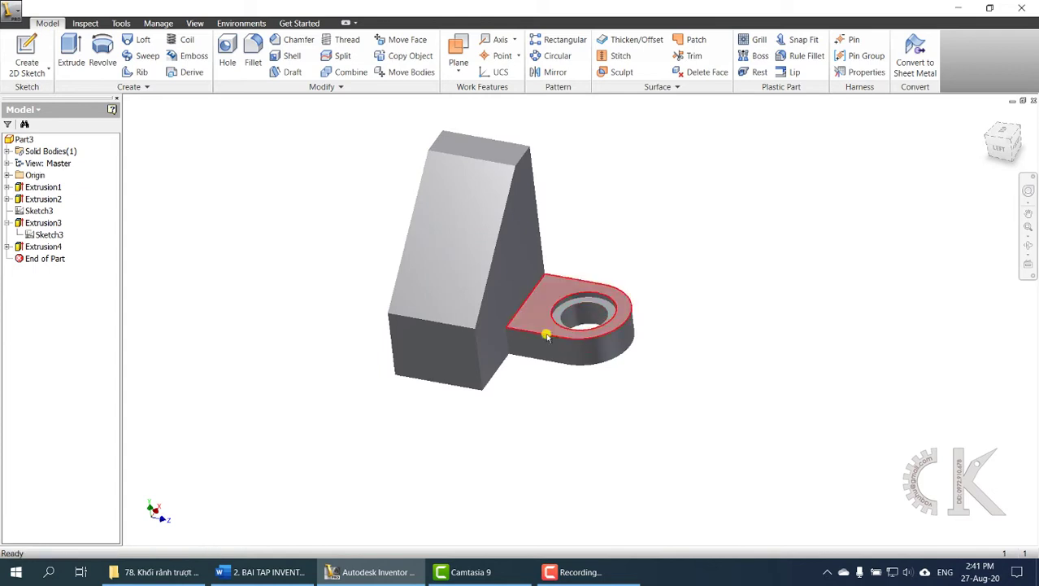
middle_click_drag(478, 423, 424, 432, "shift")
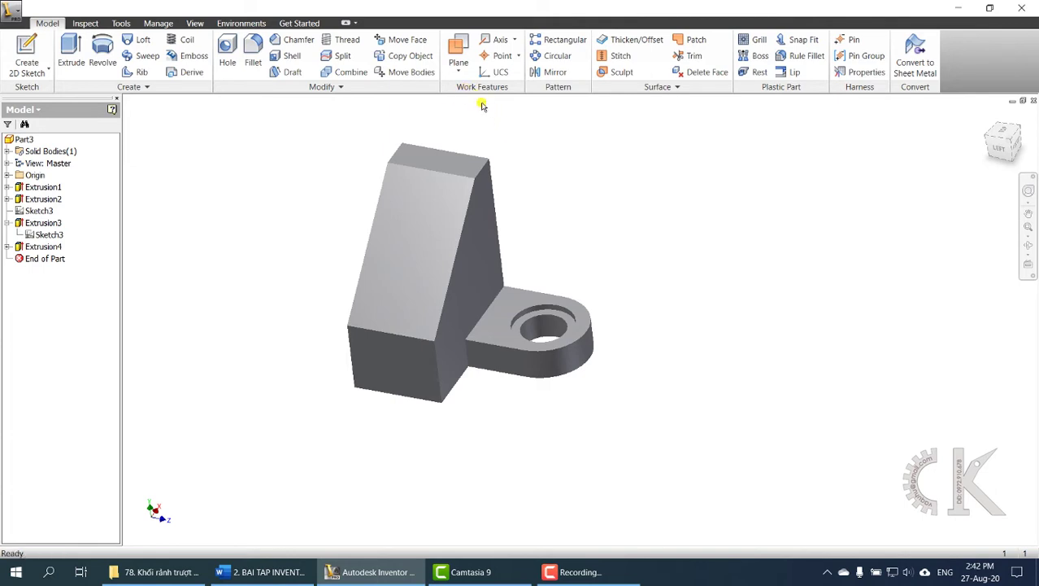
left_click(458, 72)
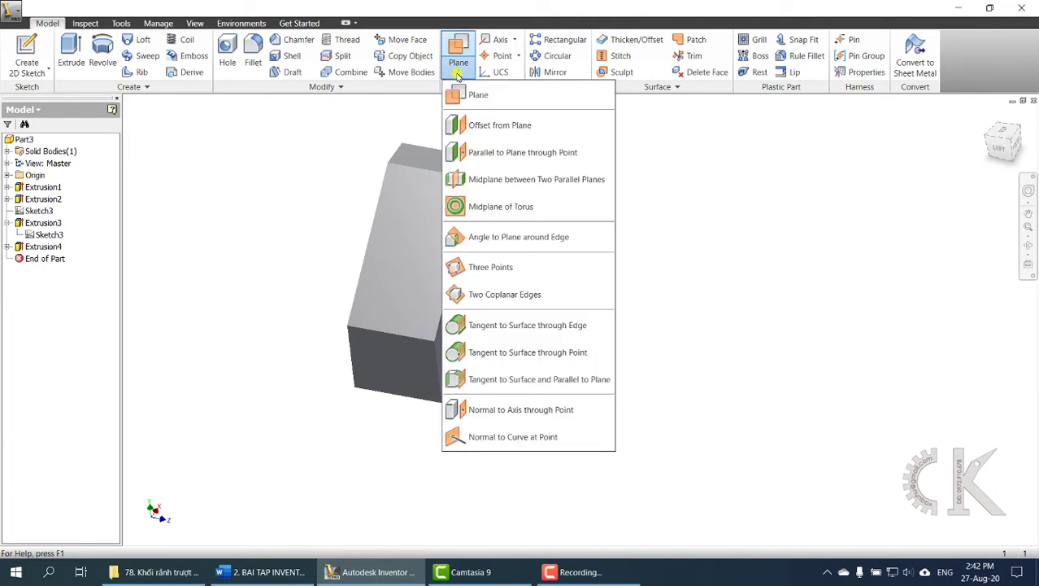
left_click(502, 181)
left_click(490, 258)
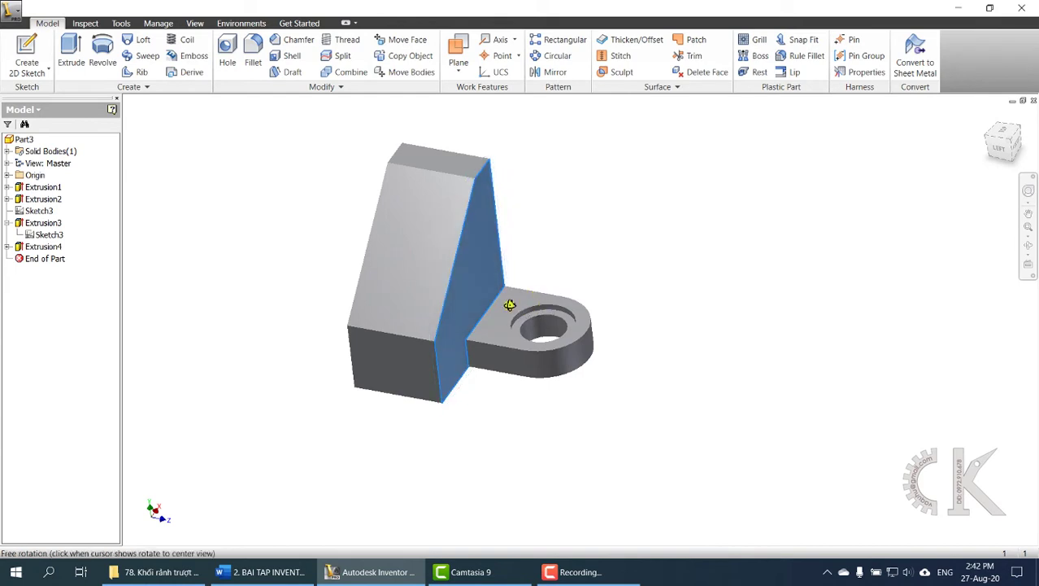
middle_click_drag(509, 305, 610, 291, "shift")
left_click(444, 270)
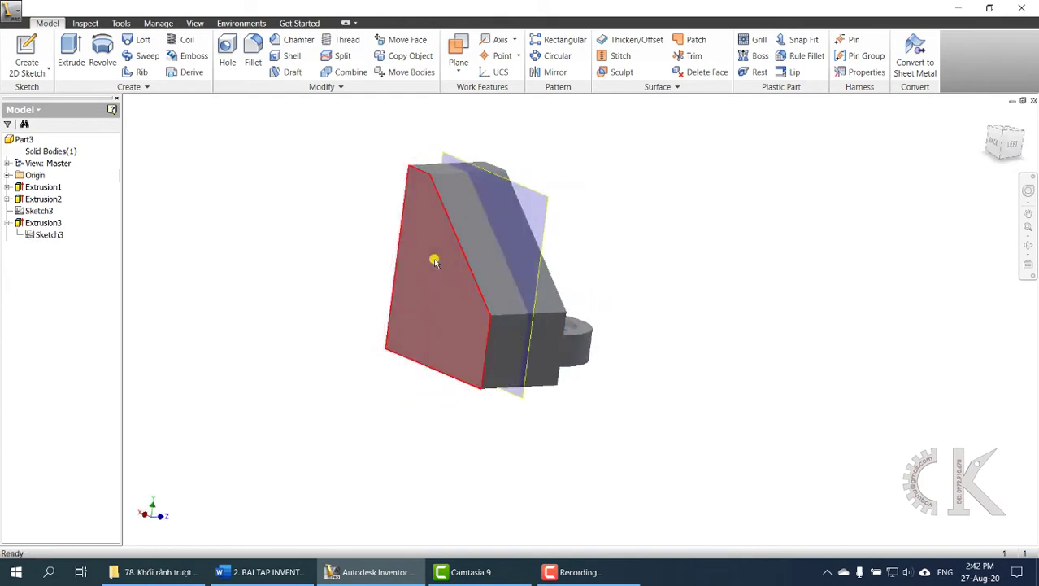
Mirror the lug, its shallow recess and its through hole about the mid-plane of the body.
middle_click_drag(435, 260, 539, 364, "shift")
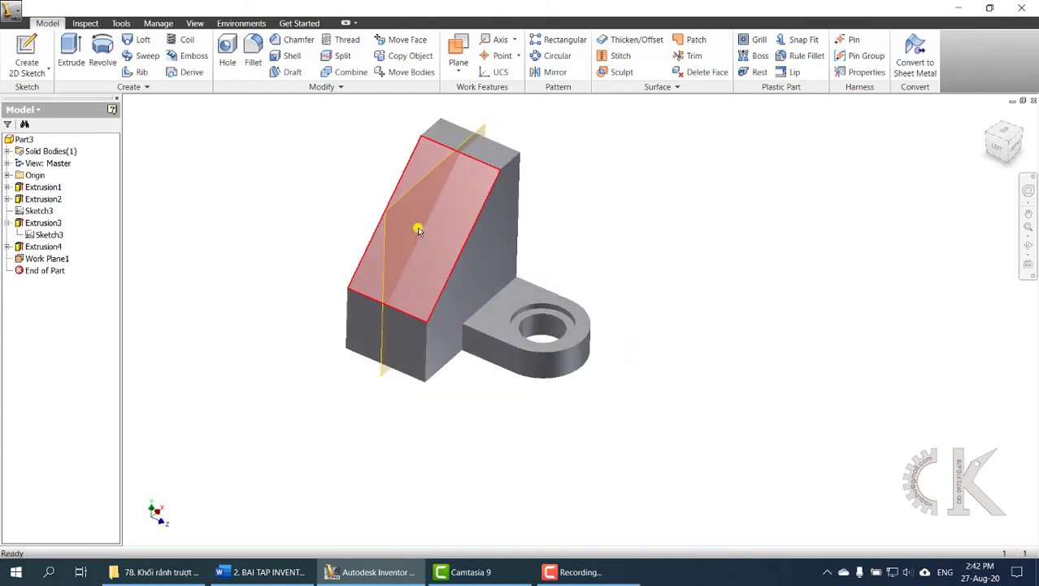
middle_click_drag(418, 231, 515, 283, "shift")
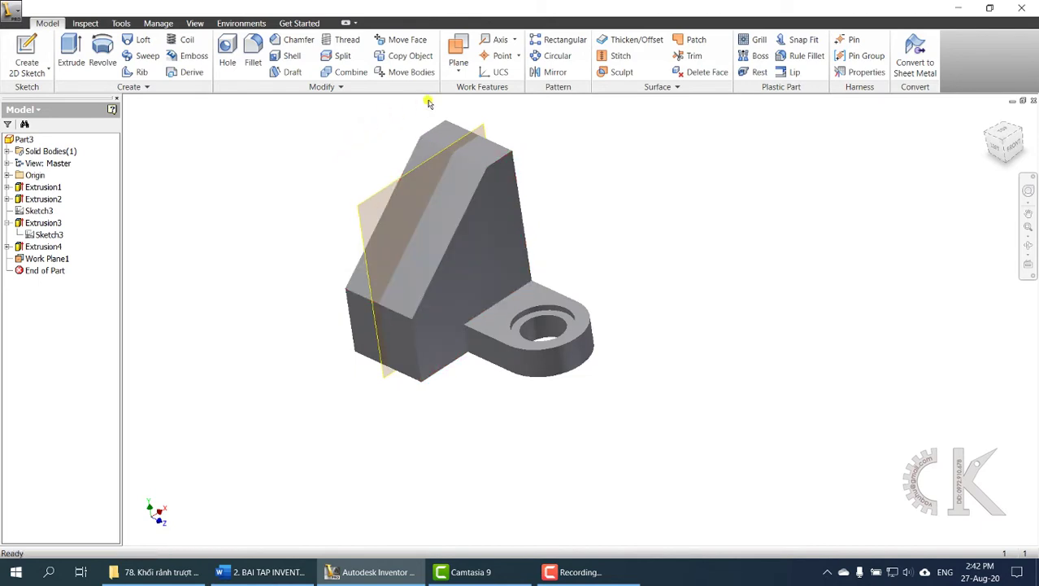
left_click(551, 72)
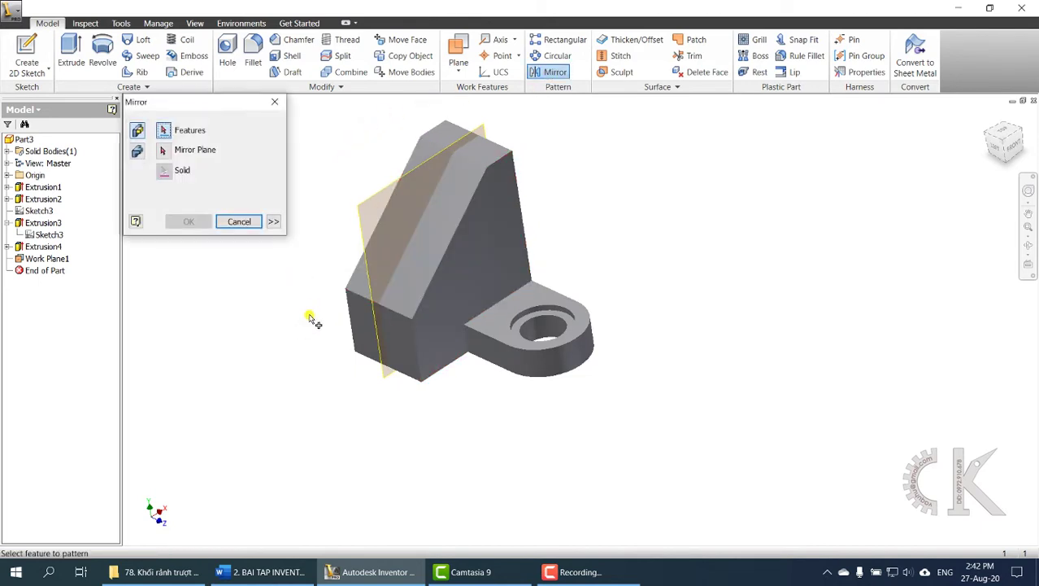
middle_click_drag(314, 318, 306, 355)
left_click(494, 382)
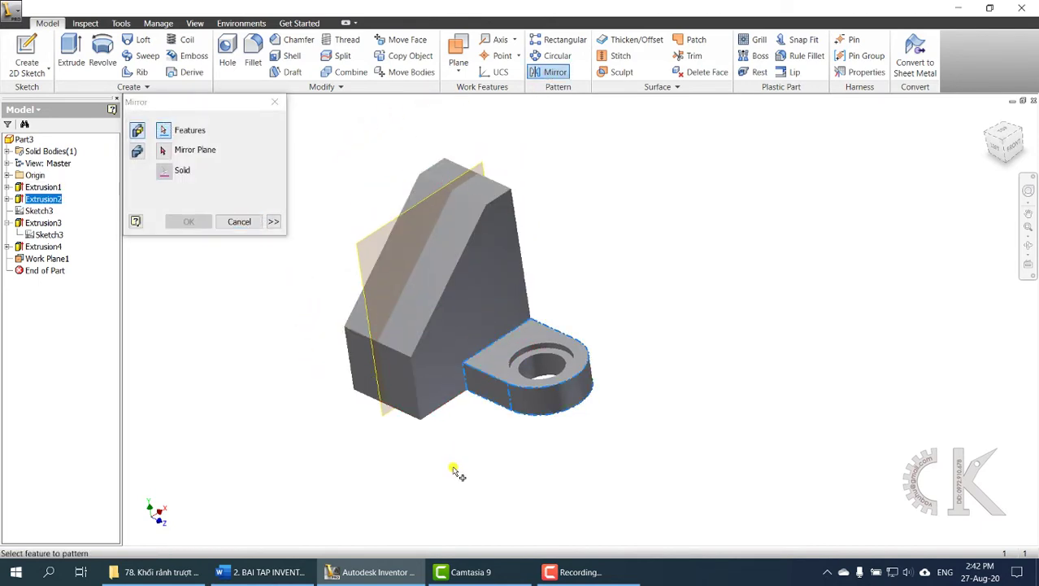
left_click(521, 367)
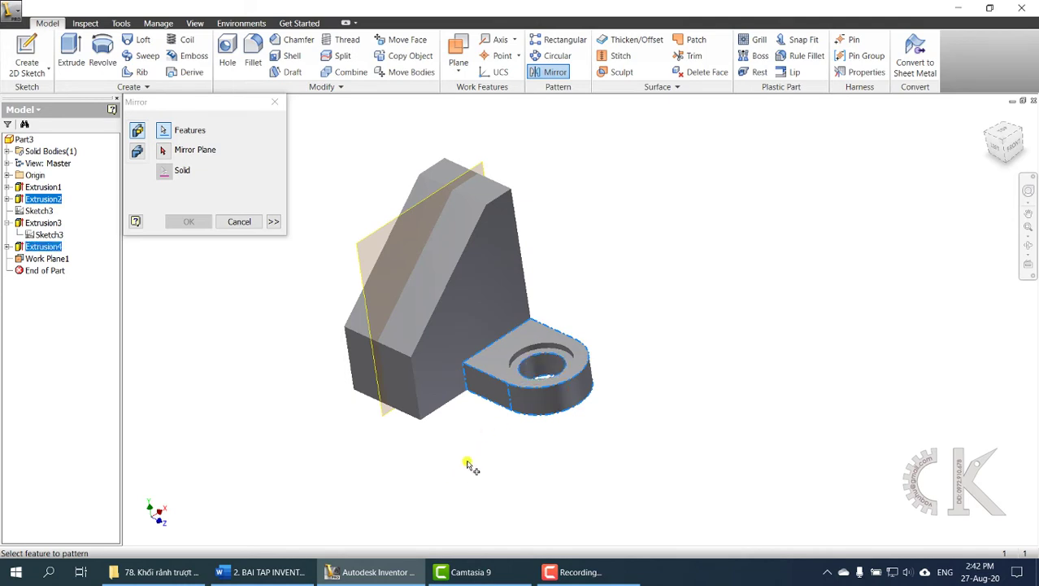
left_click(544, 358)
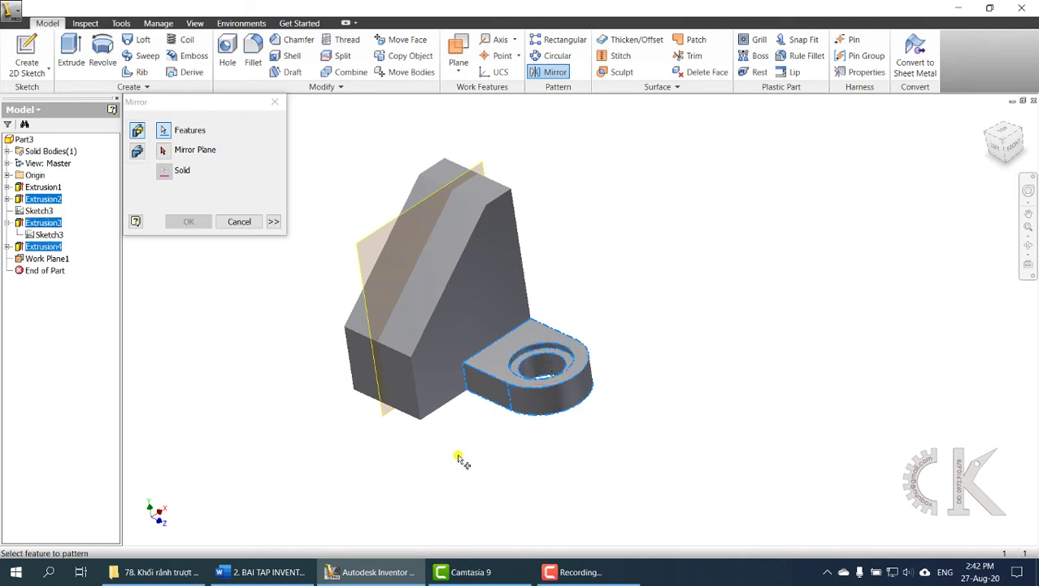
left_click(166, 152)
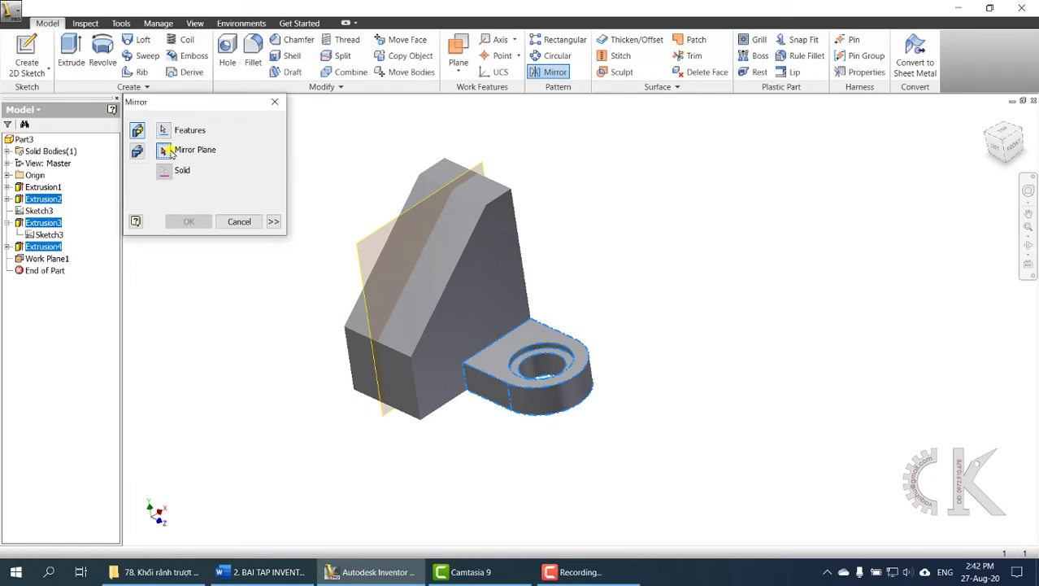
left_click(364, 245)
left_click(189, 222)
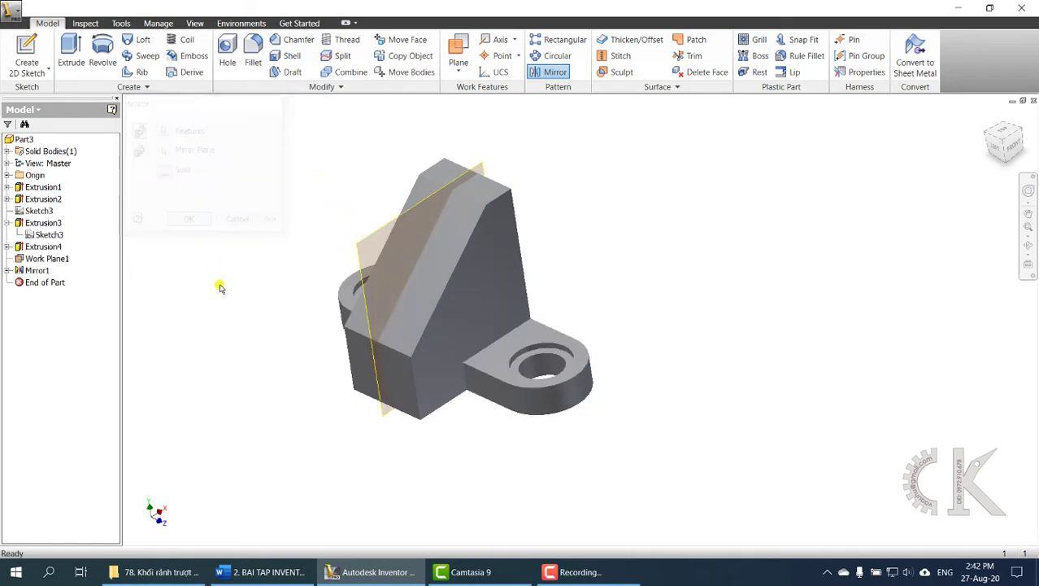
middle_click_drag(255, 370, 246, 395, "shift")
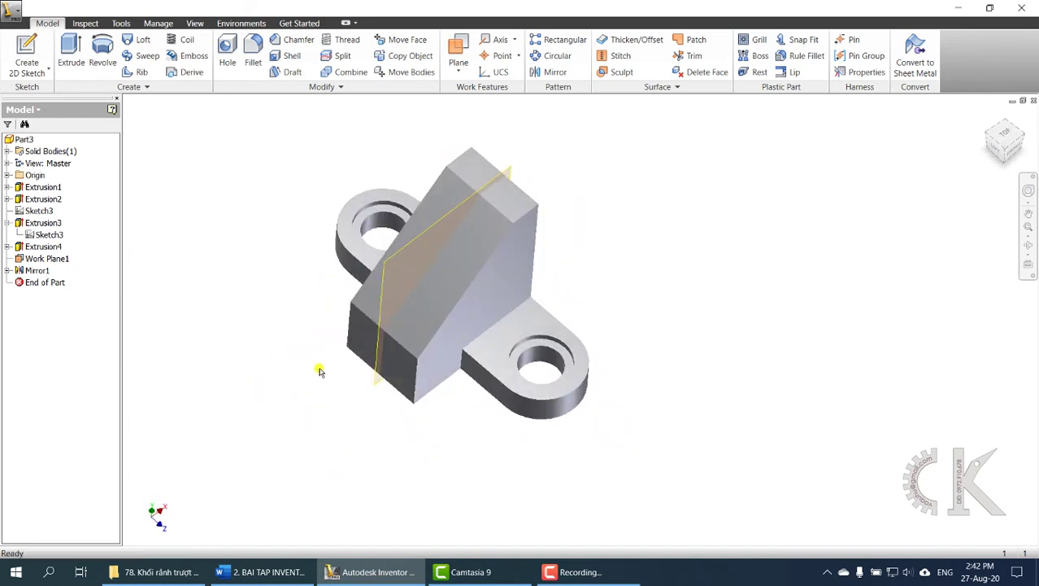
Check the slide groove's dimensions in the reference drawing and start a sketch on the body's mid-plane.
left_click(268, 571)
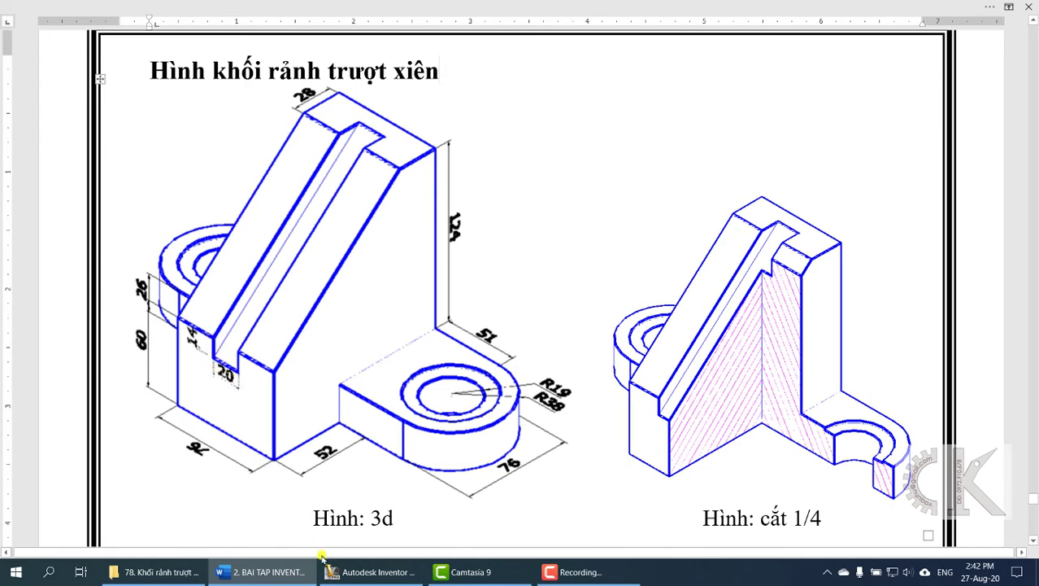
left_click(353, 574)
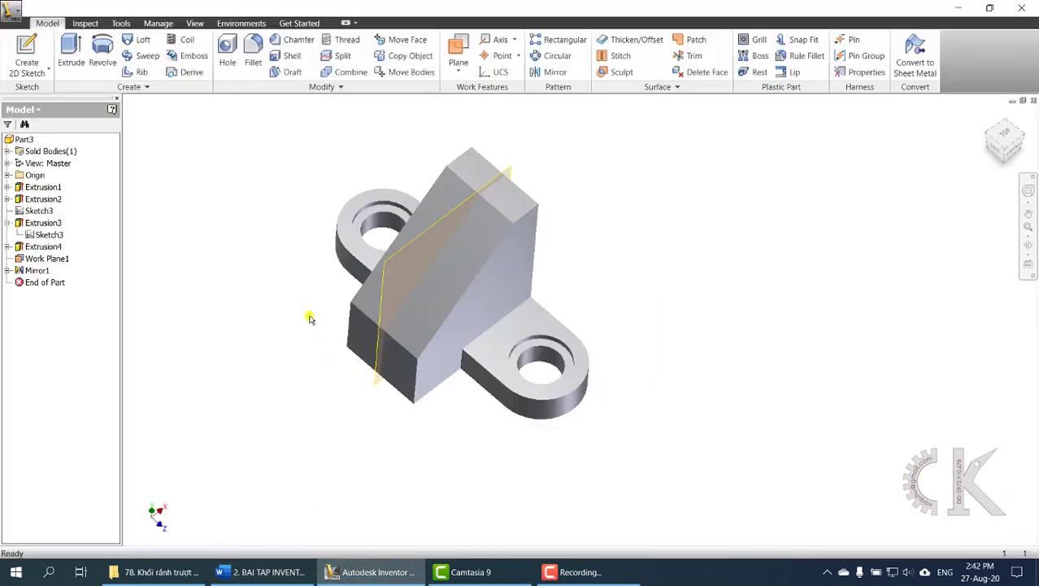
left_click(27, 49)
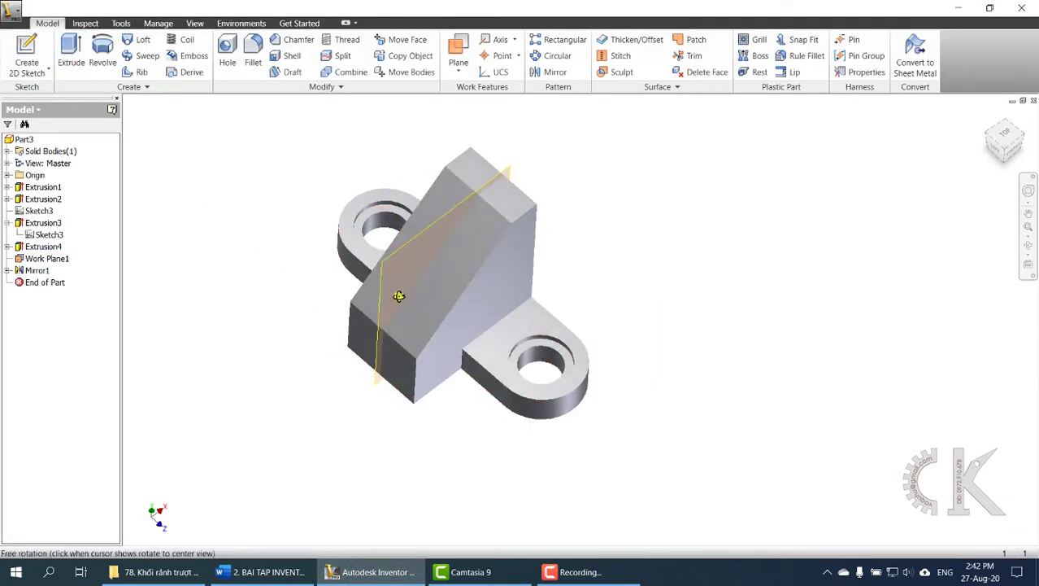
middle_click_drag(399, 291, 377, 228, "shift")
left_click(378, 229)
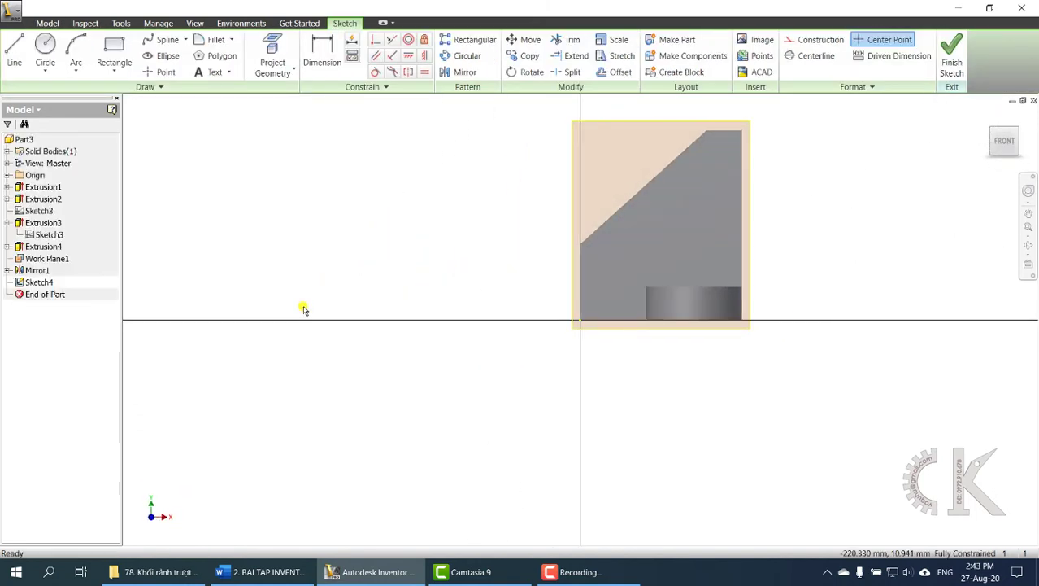
scroll(476, 272, "up", 2)
mouse_move(476, 272)
middle_mouse_down()
mouse_move(369, 297)
mouse_move(331, 320)
middle_mouse_up()
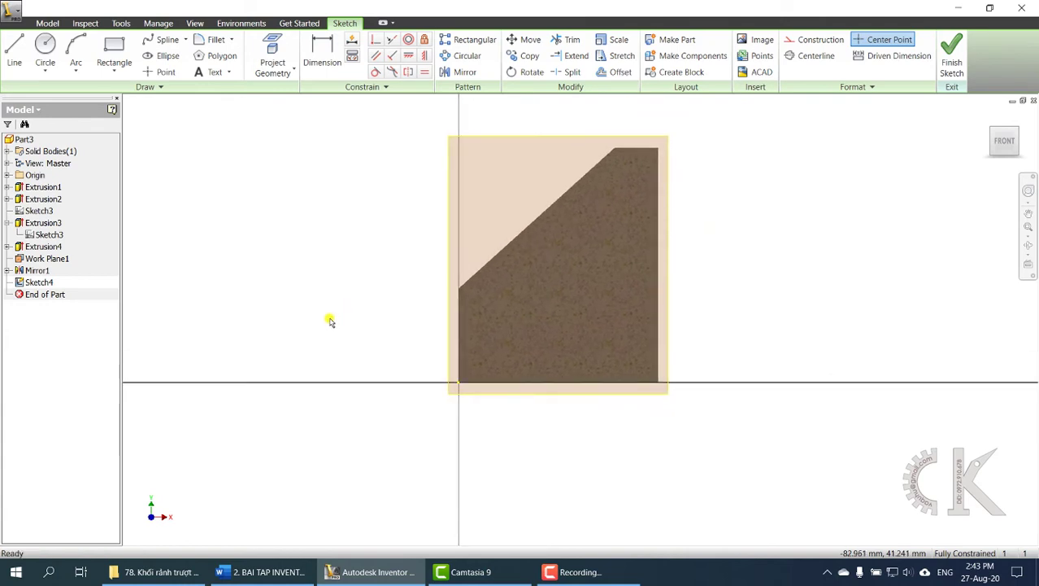
Project the body's upper and short vertical edges and draw a line about 150 mm long between them, just below the slope.
left_click(272, 46)
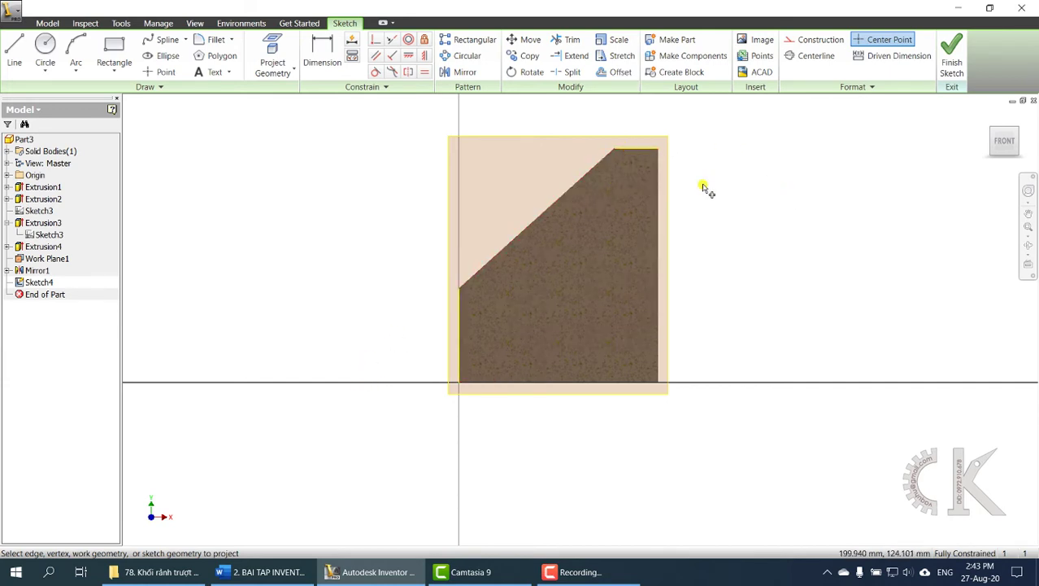
left_click(15, 52)
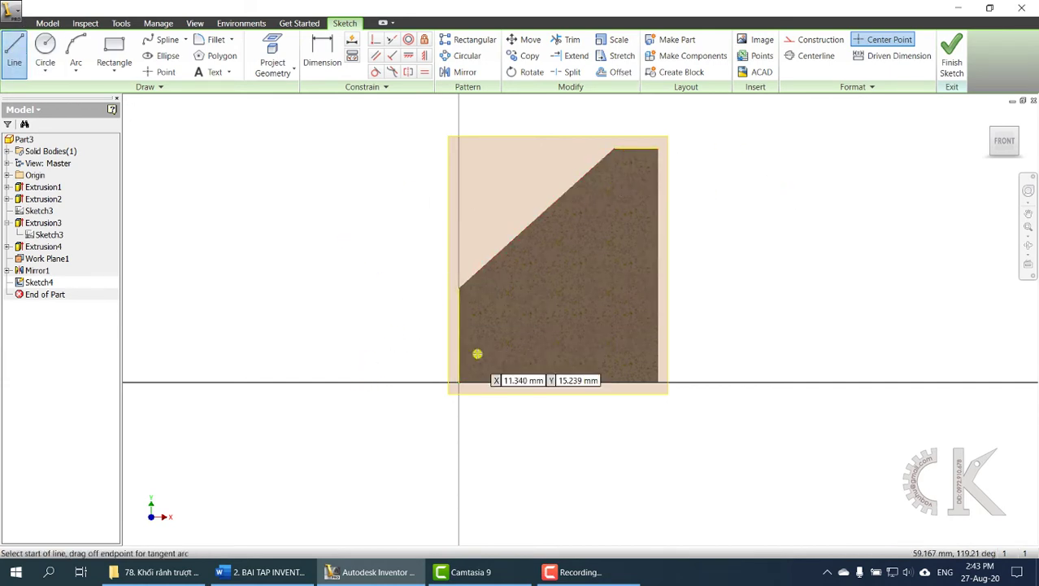
left_click(461, 310)
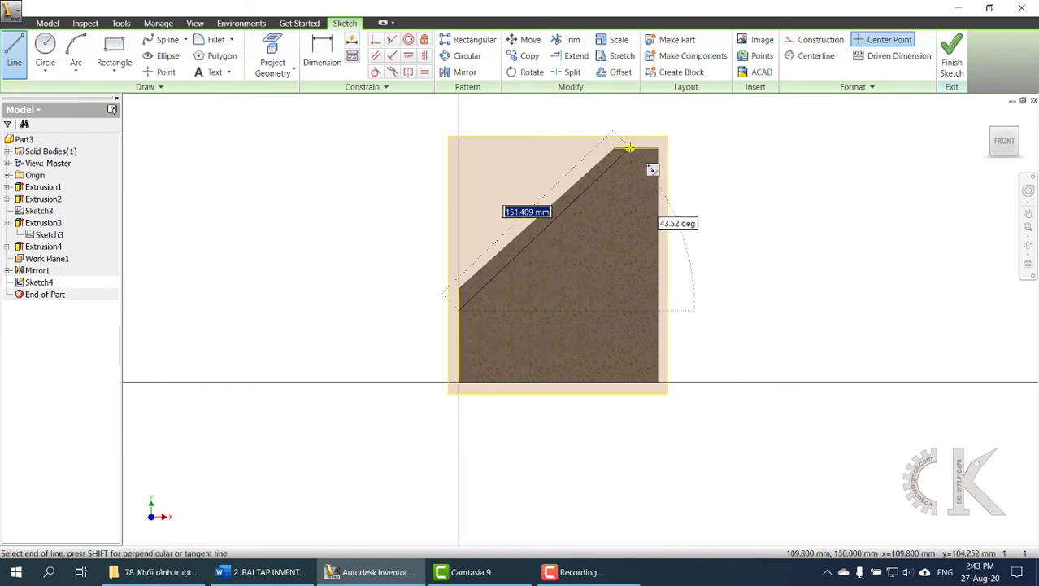
scroll(654, 169, "up", 3)
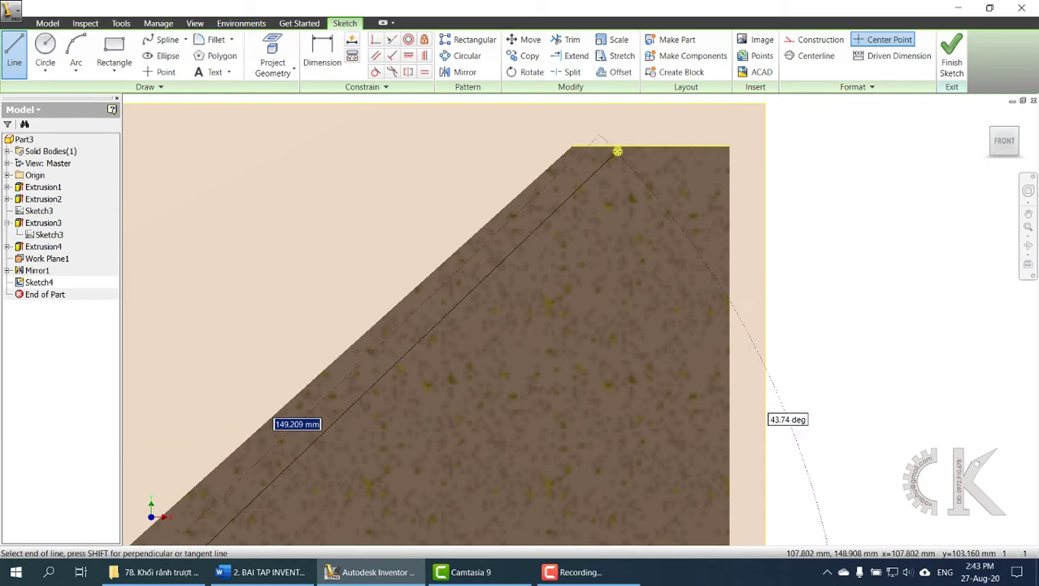
left_click(638, 162)
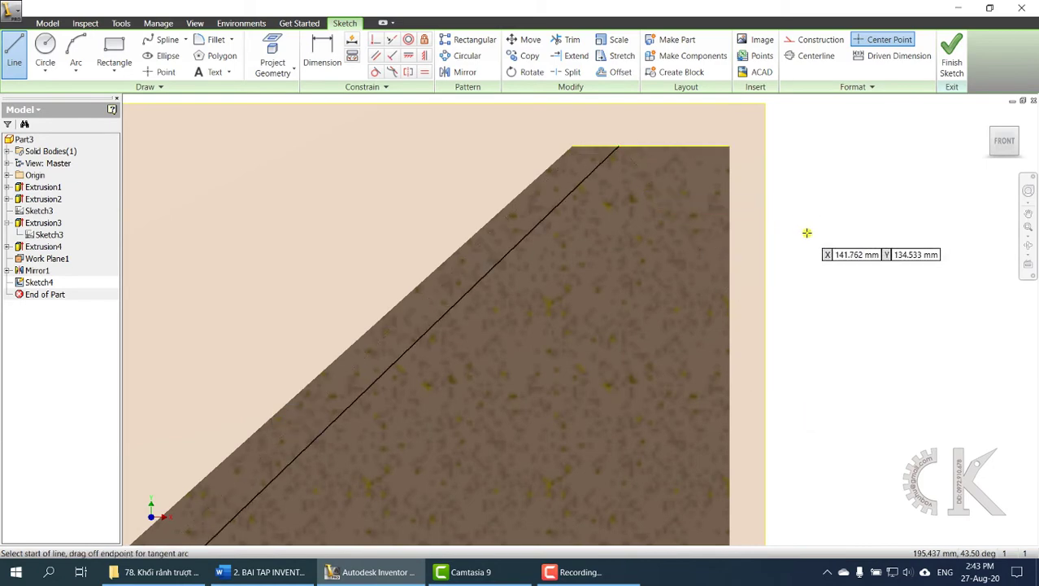
key("Escape")
scroll(532, 259, "down", 3)
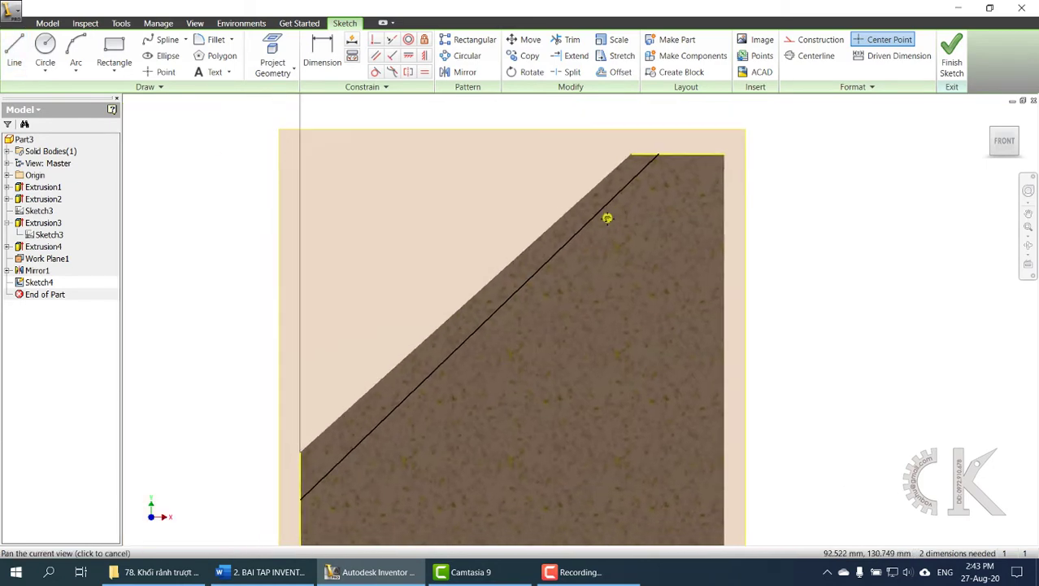
Project the body's sloped edge into the sketch and make the drawn line parallel to it.
left_click(273, 52)
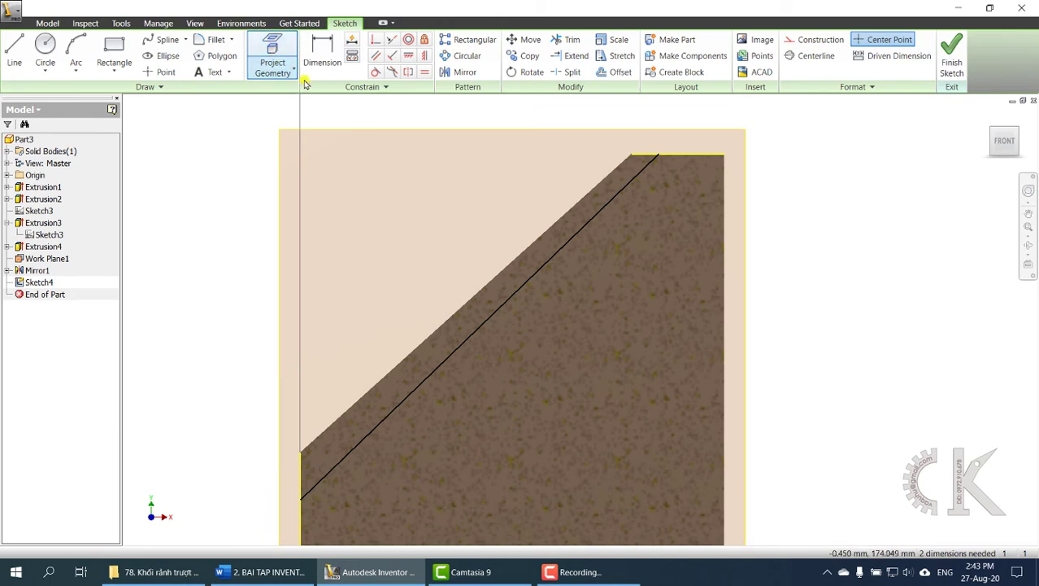
left_click(466, 307)
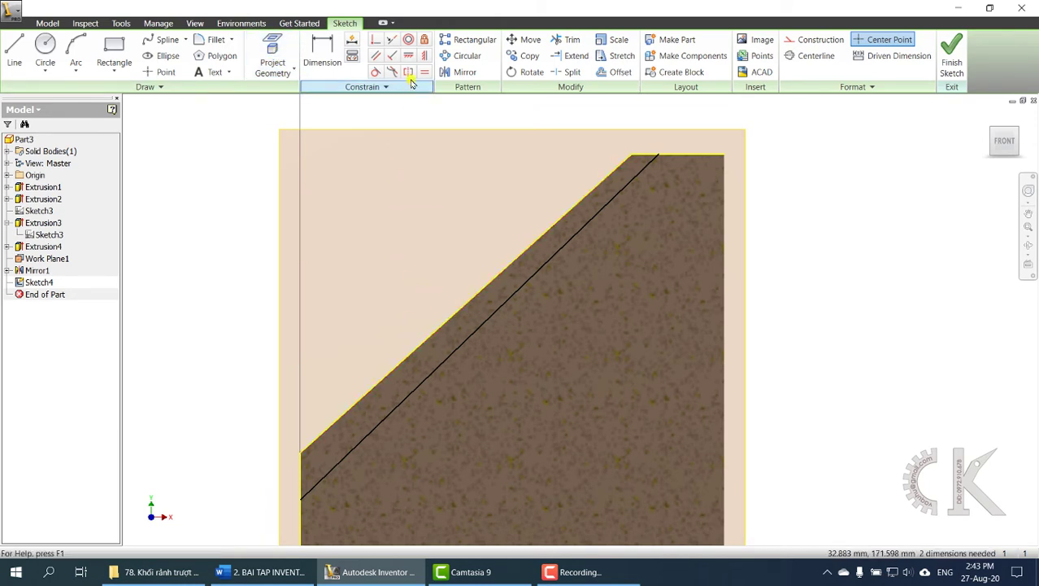
left_click(376, 55)
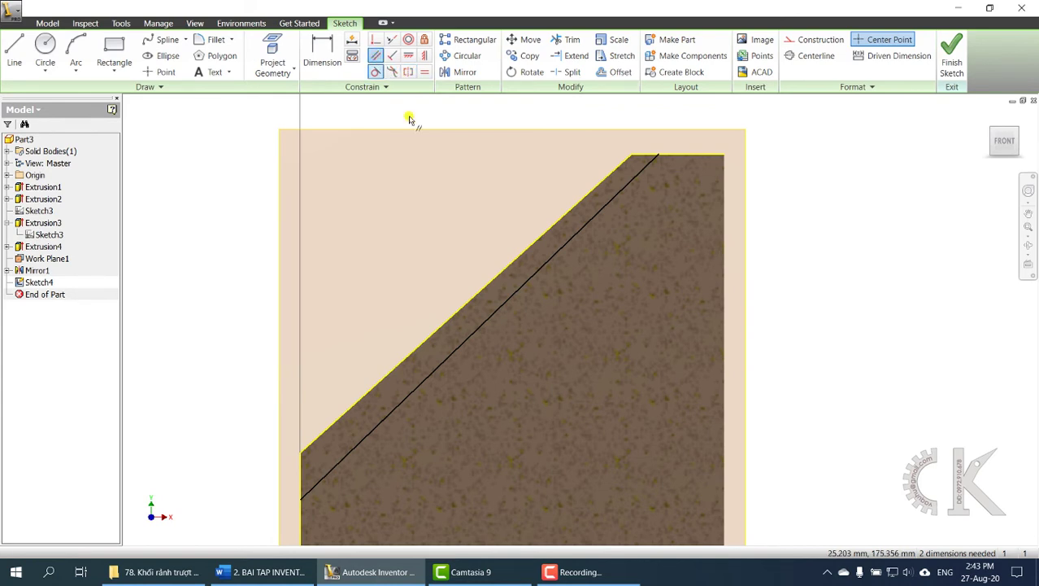
left_click(495, 275)
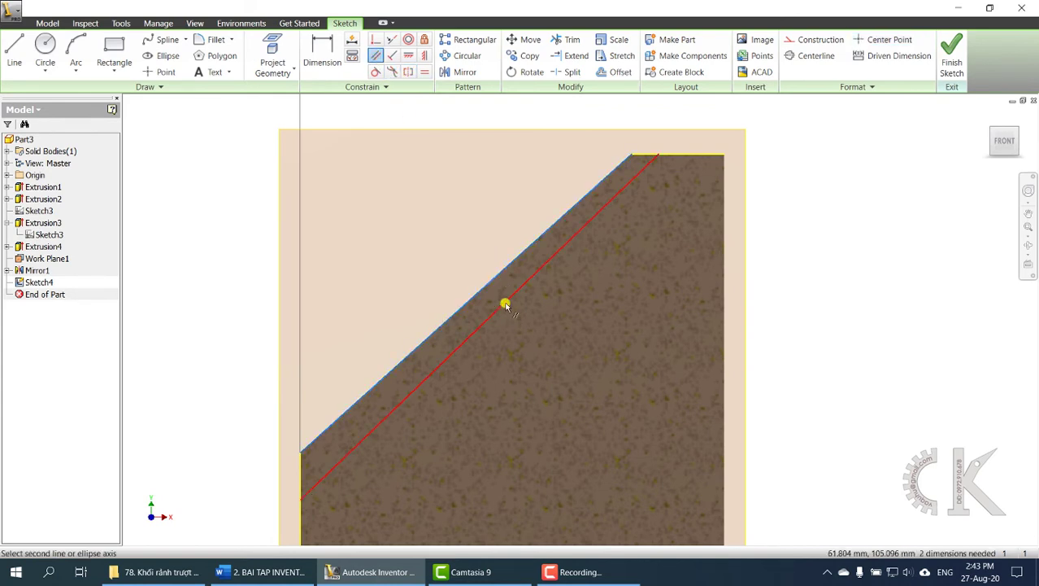
left_click(504, 303)
scroll(360, 323, "down", 3)
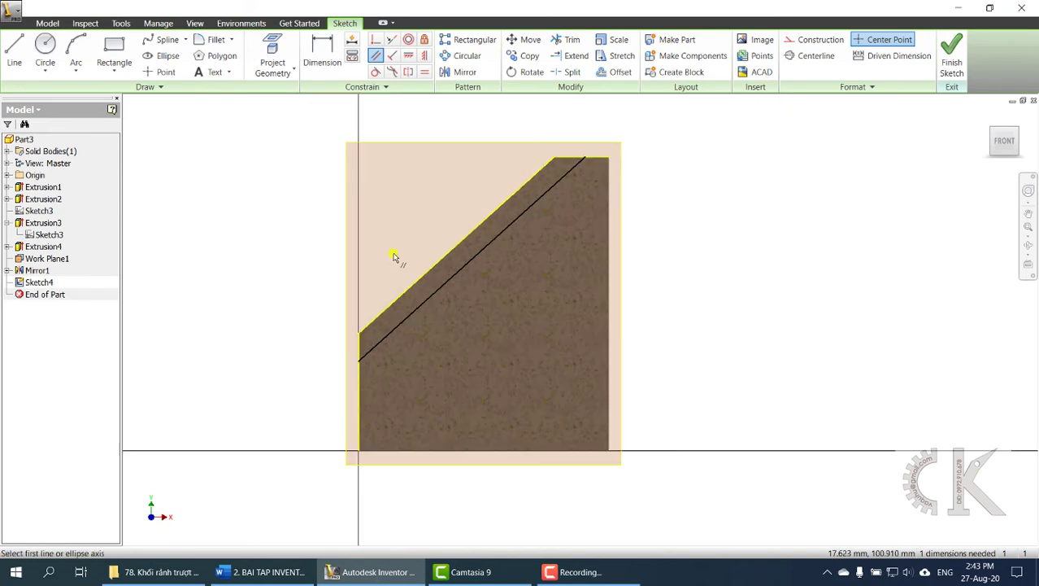
Dimension the vertical distance between the lower ends of the slope and the line as 14 mm, checking the reference drawing.
left_click(327, 67)
scroll(353, 261, "up", 3)
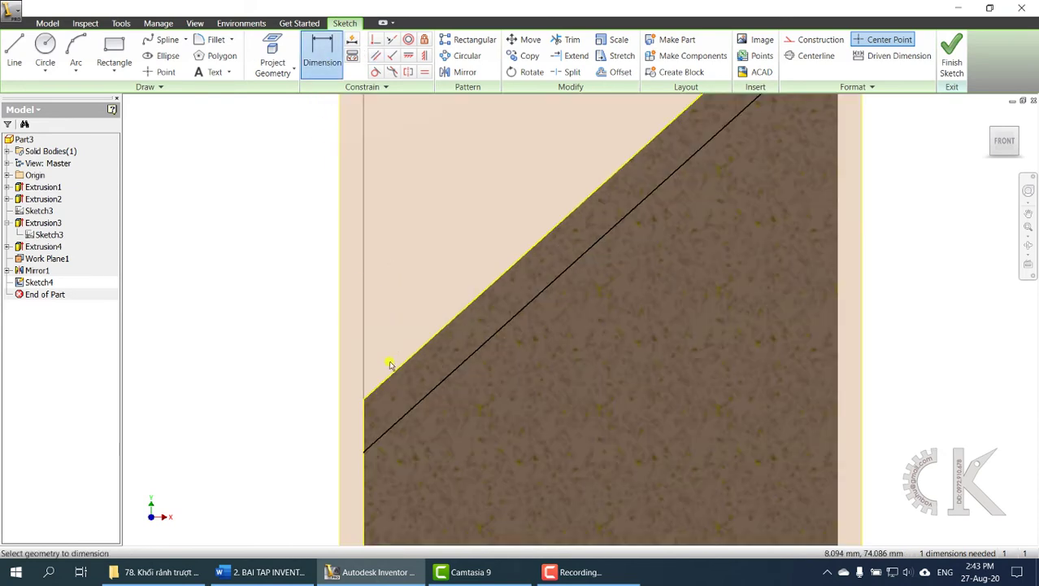
left_click(364, 455)
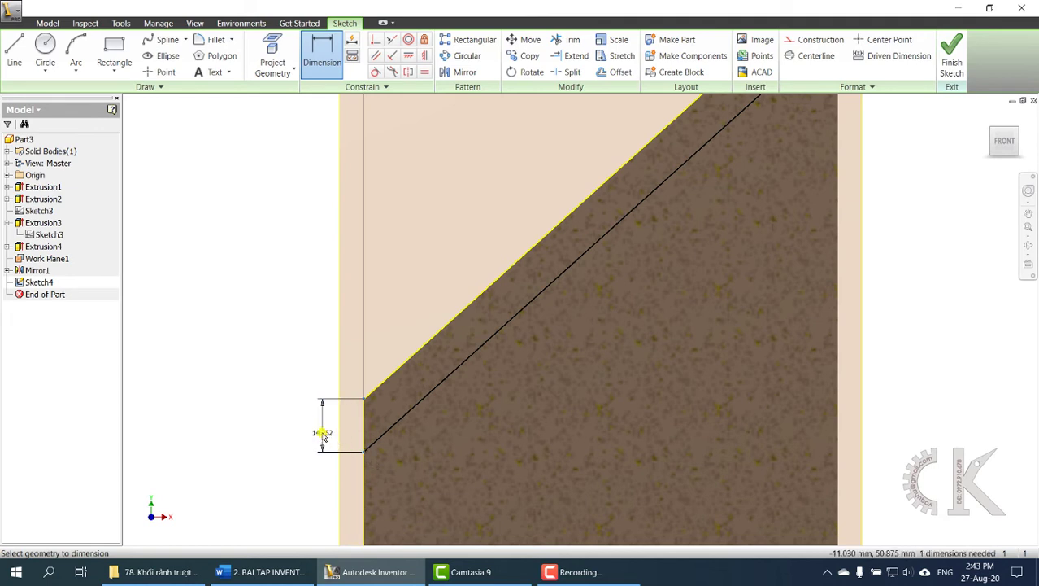
left_click(318, 446)
type("14")
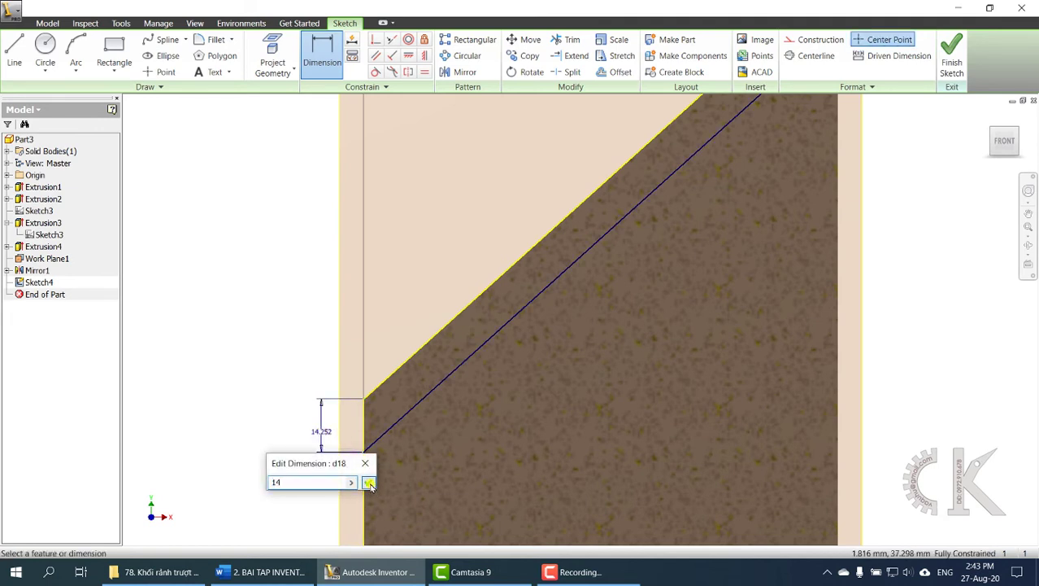
left_click(368, 483)
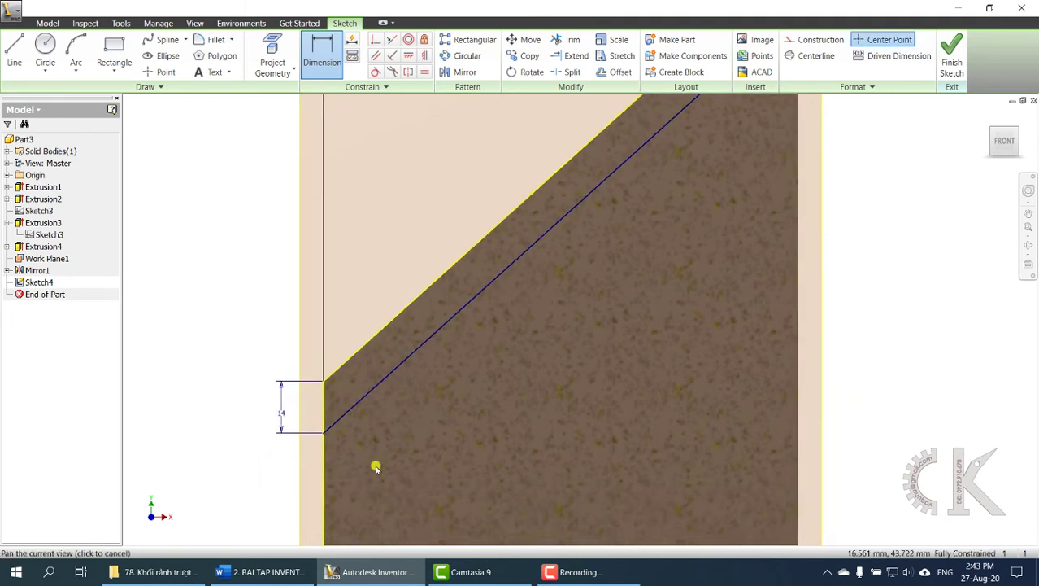
left_click(270, 572)
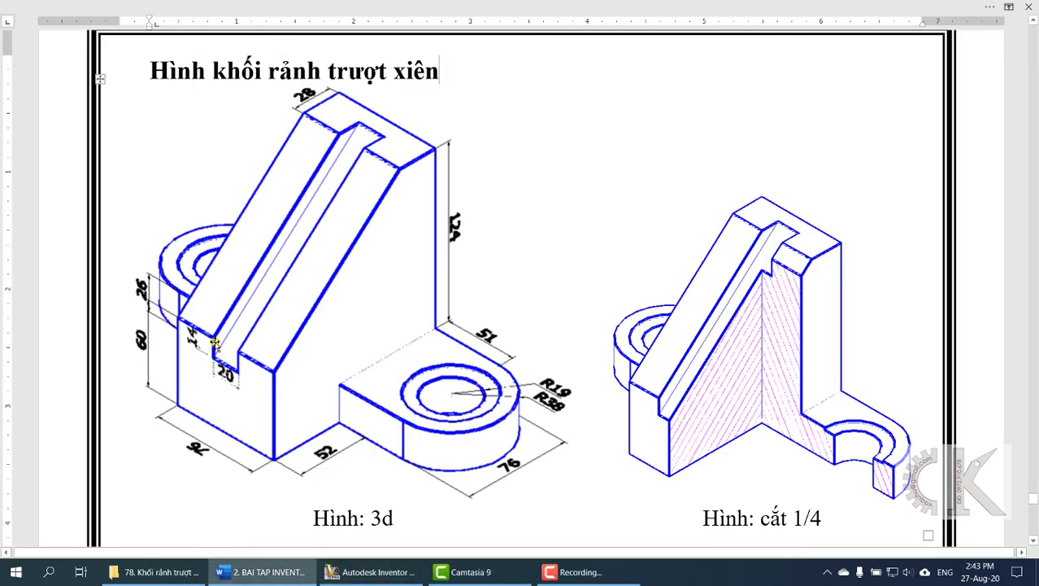
left_click(370, 572)
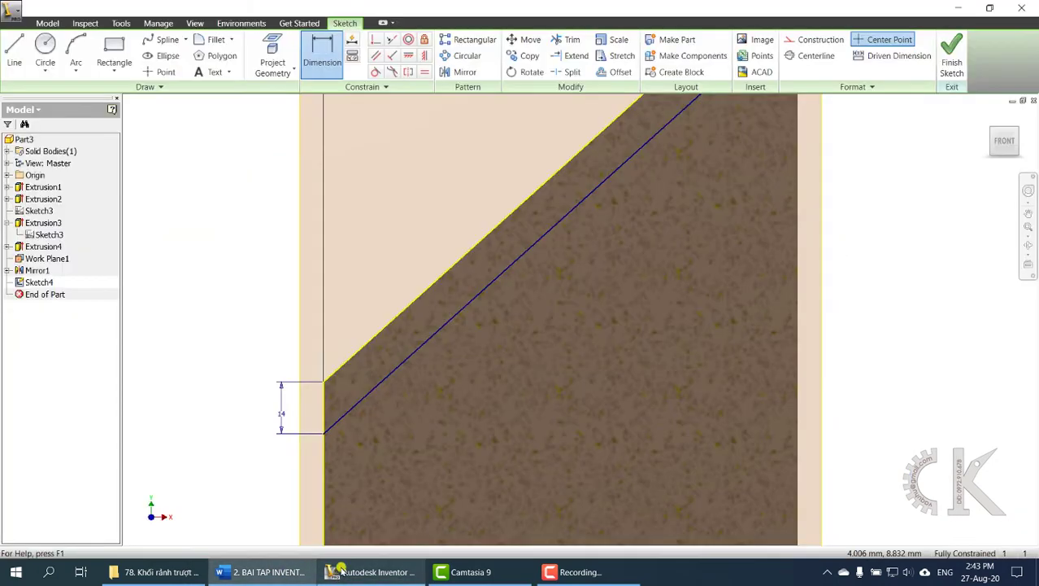
scroll(509, 366, "down", 2)
scroll(551, 324, "up", 2)
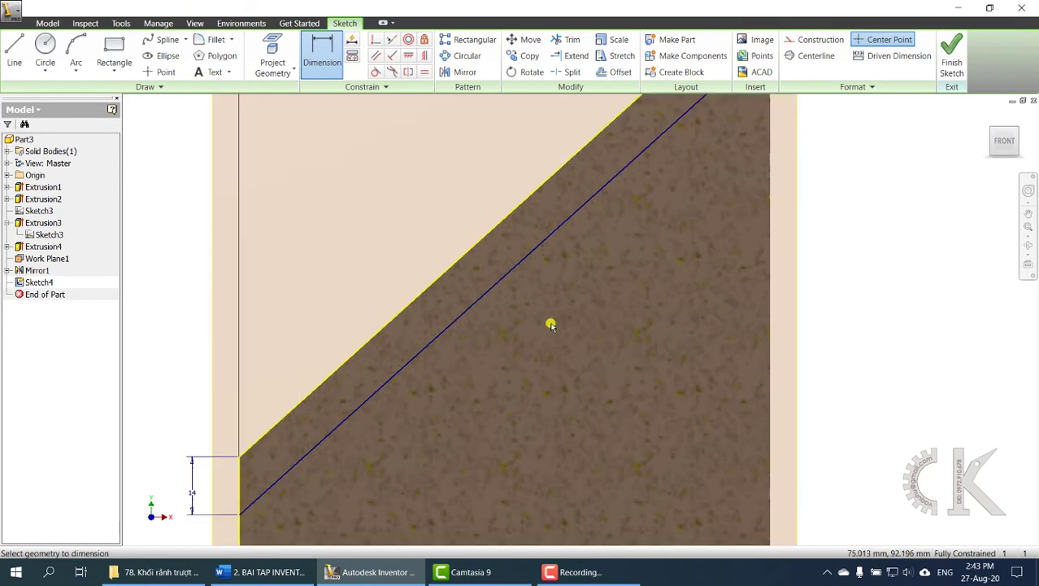
scroll(550, 324, "down", 2)
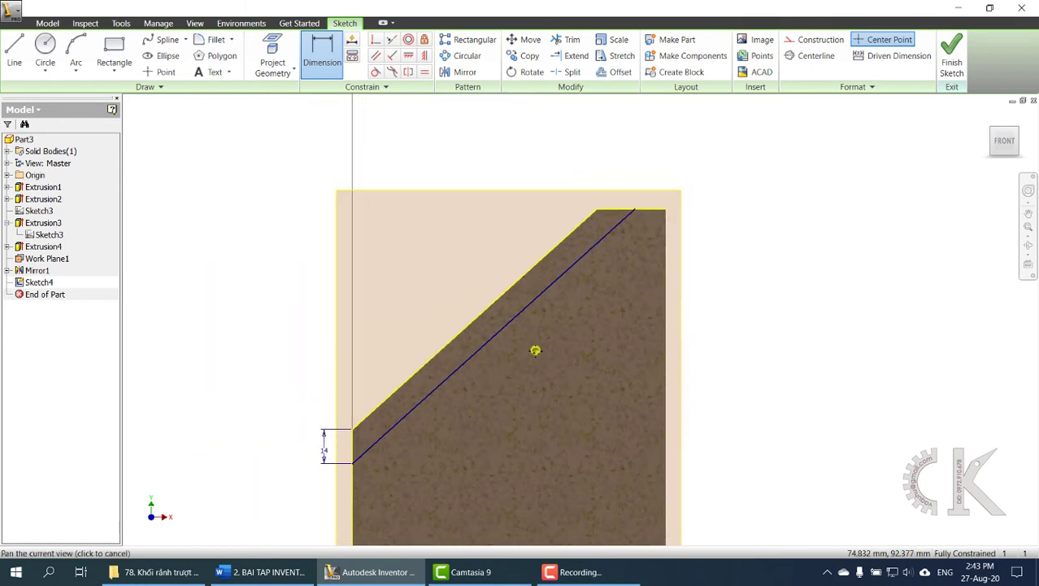
left_click(376, 55)
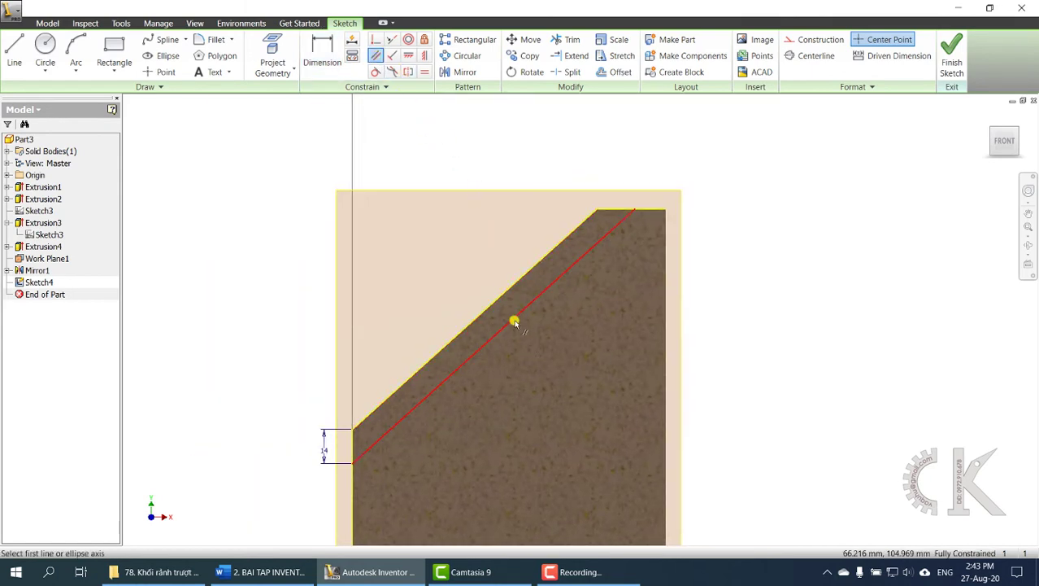
left_click(515, 321)
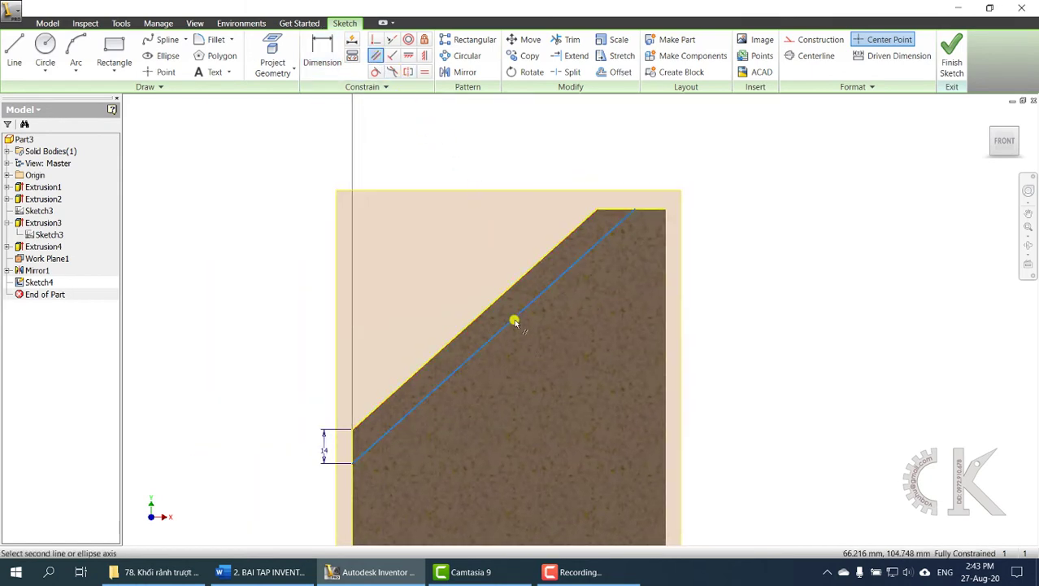
left_click(421, 384)
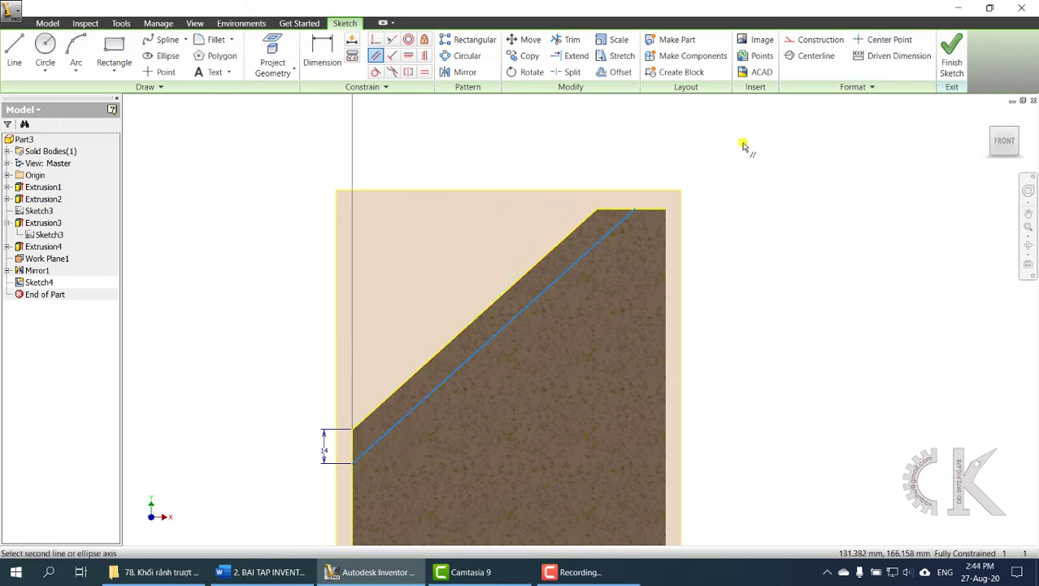
Finish the sketch and set up an extruded cut of the strip below the slope, symmetric about the body's mid-plane.
left_click(953, 54)
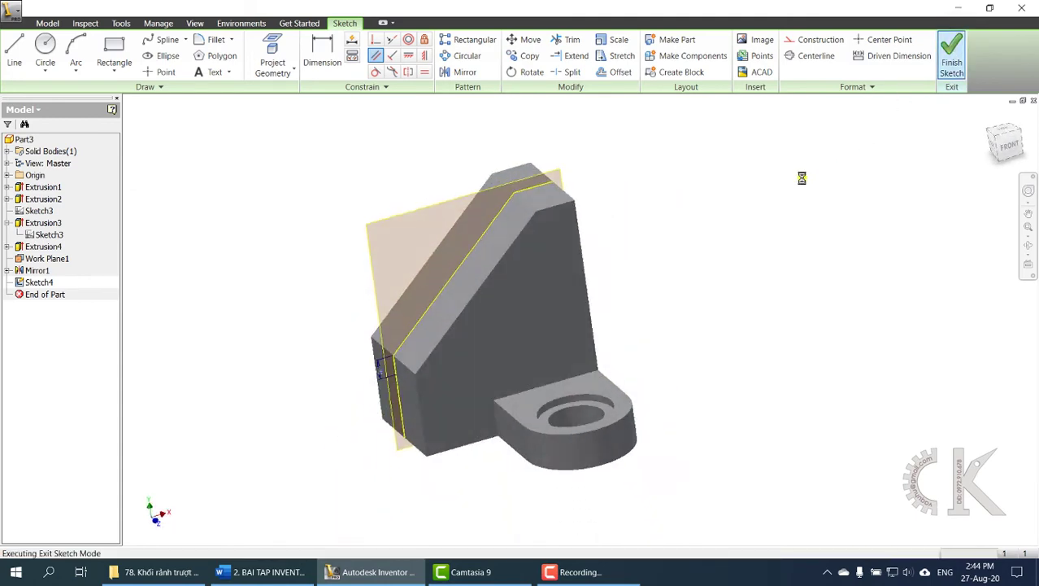
scroll(438, 258, "up", 3)
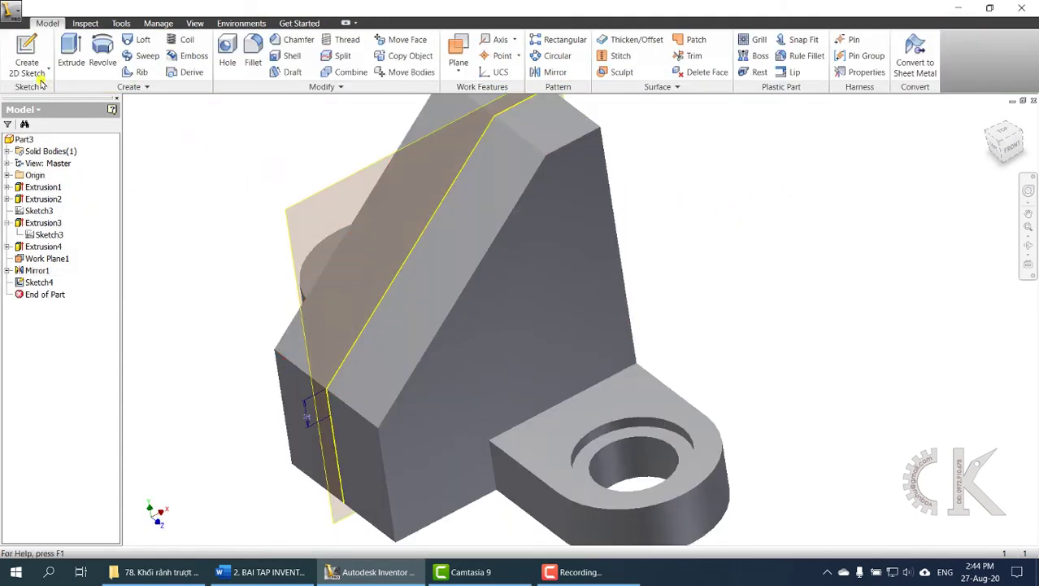
left_click(71, 56)
middle_click_drag(473, 319, 583, 356)
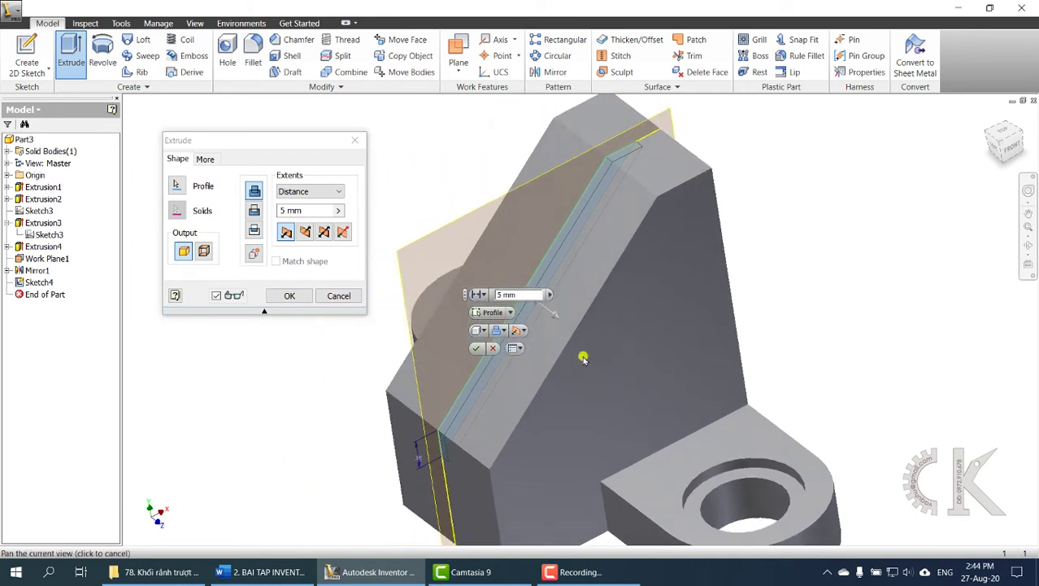
left_click(255, 209)
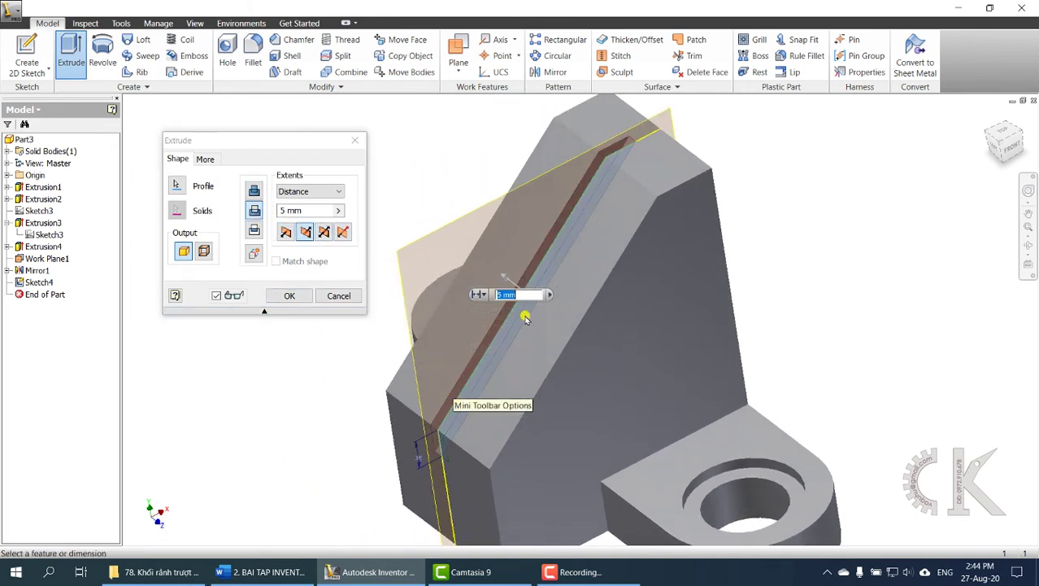
left_click(325, 233)
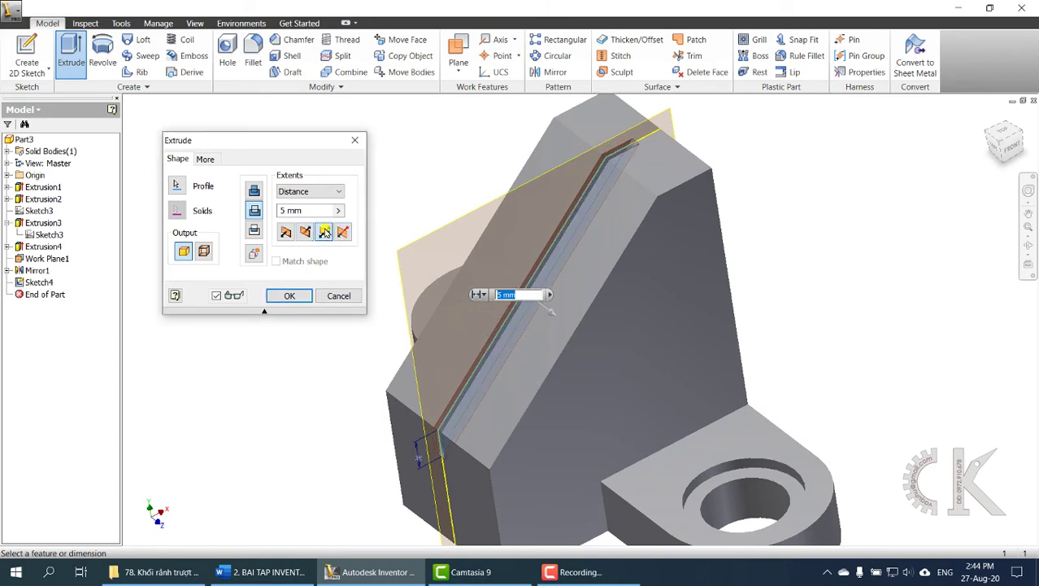
Check the groove width in the reference drawing and complete the symmetric cut with a distance of 20 mm.
left_click(268, 572)
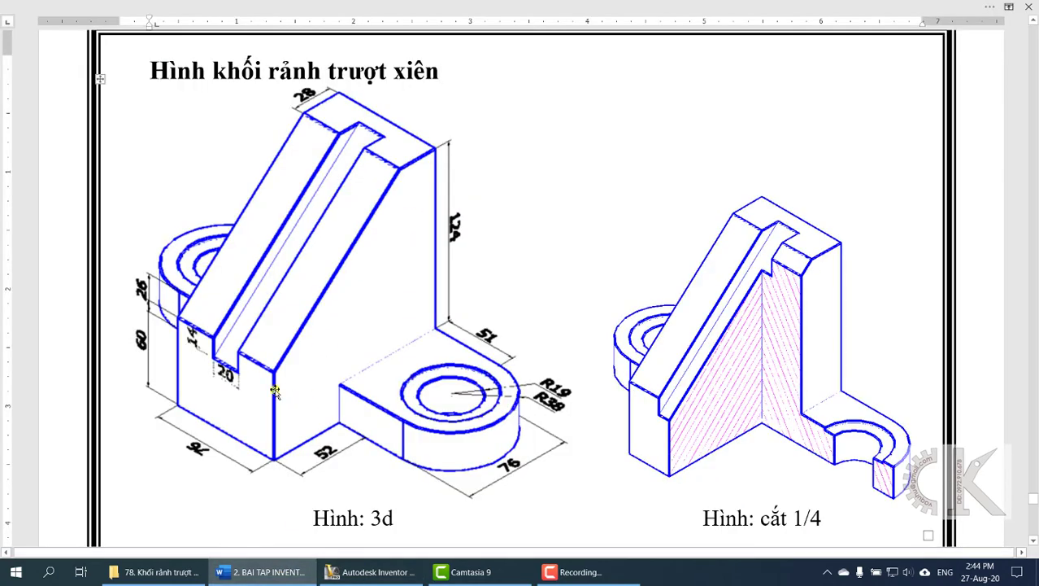
left_click(370, 572)
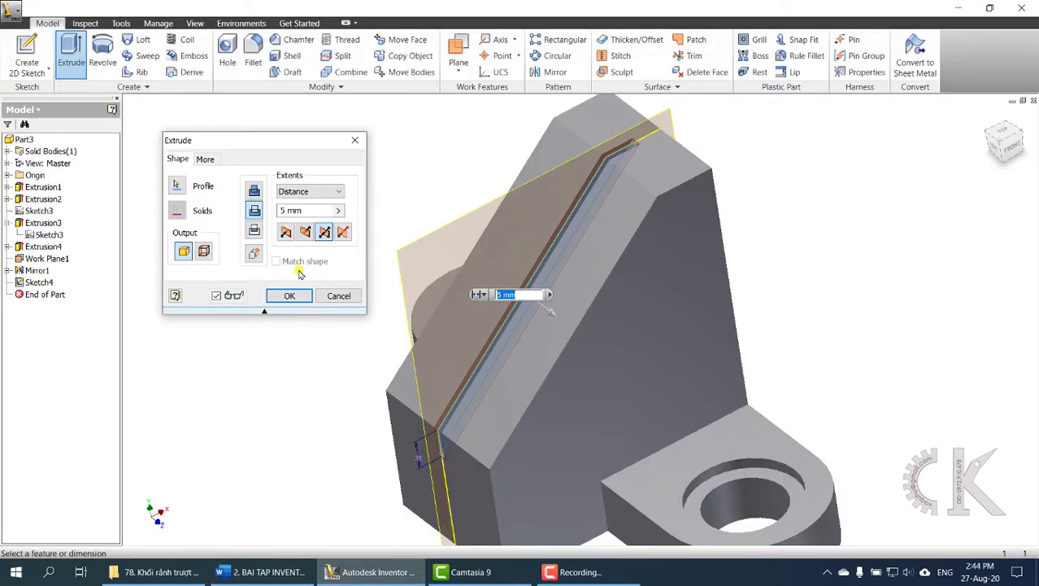
double_click(282, 211)
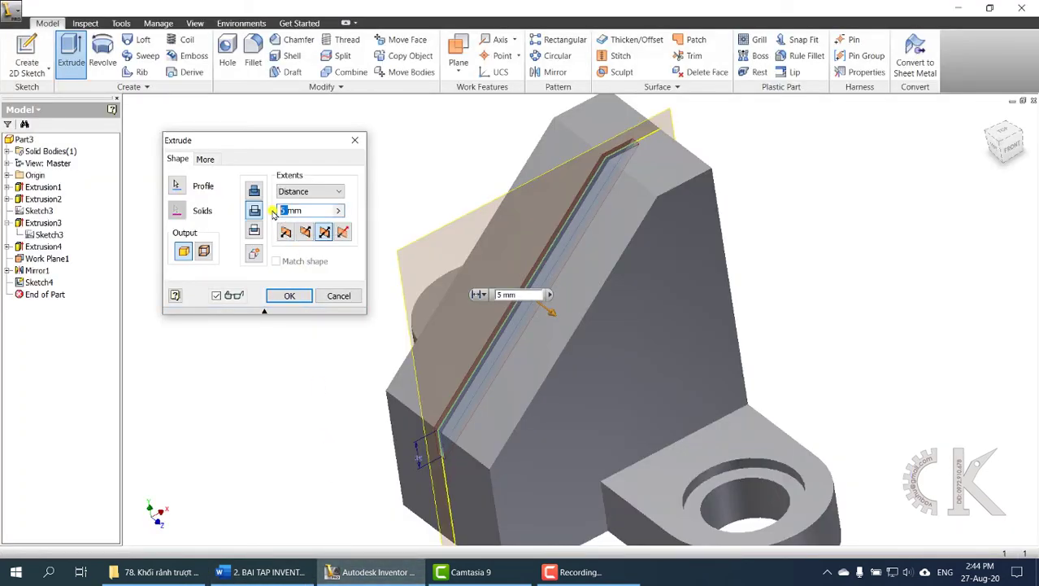
type("20")
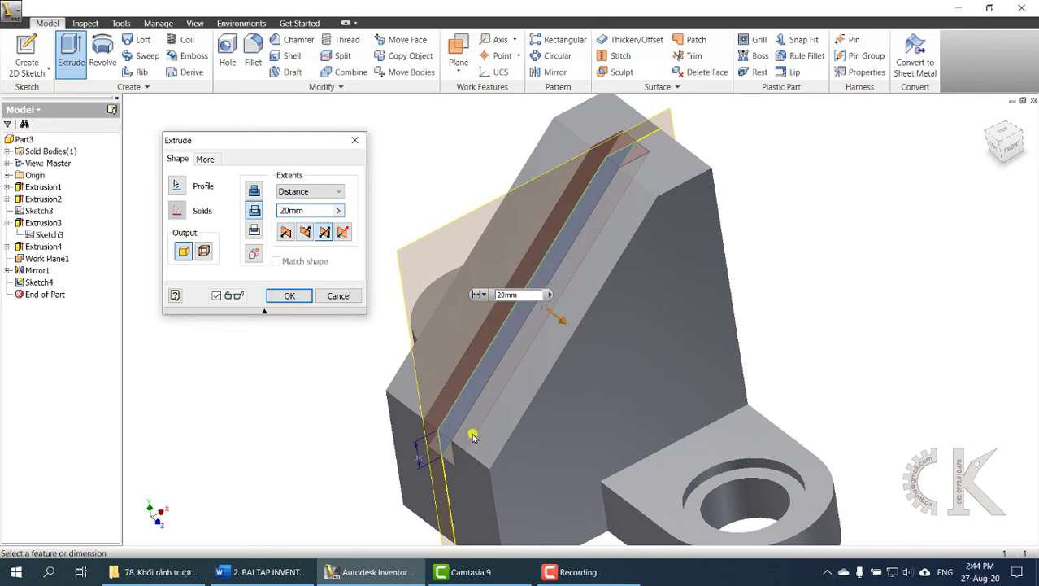
middle_click_drag(468, 430, 468, 406, "shift")
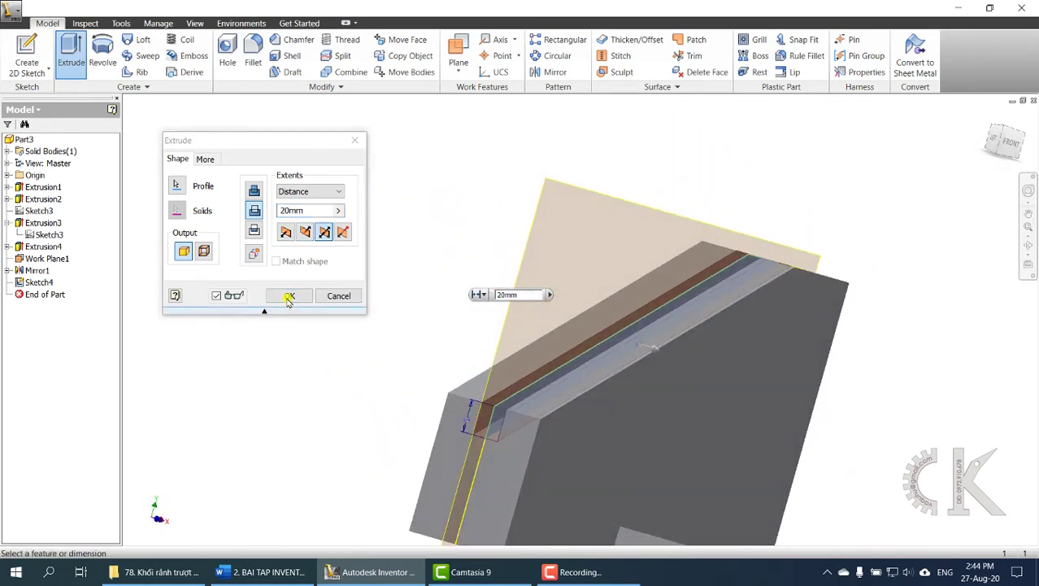
left_click(289, 295)
Hide the work plane in the middle of the body.
middle_click_drag(458, 329, 426, 333, "shift")
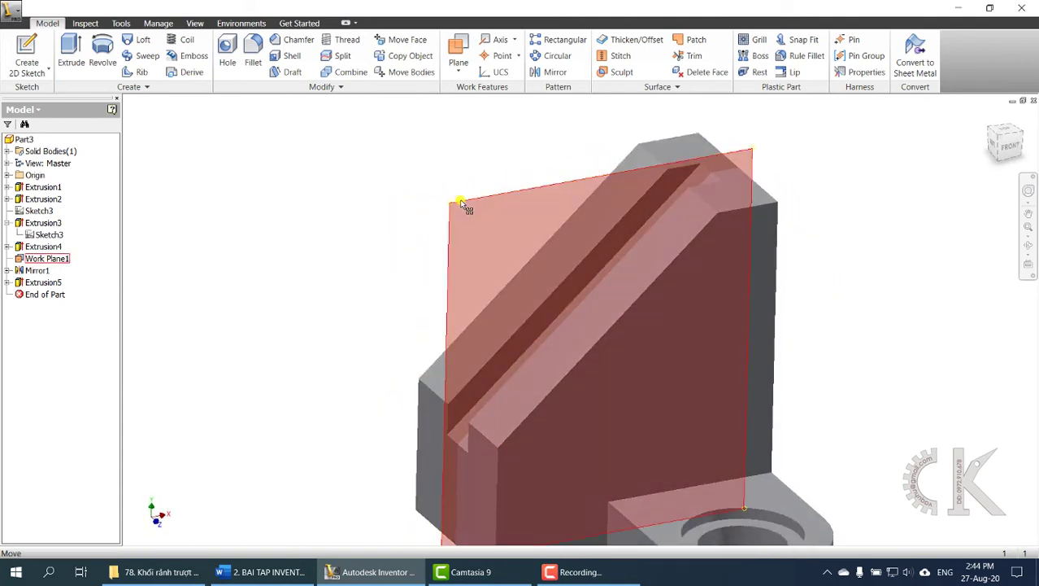
right_click(461, 202)
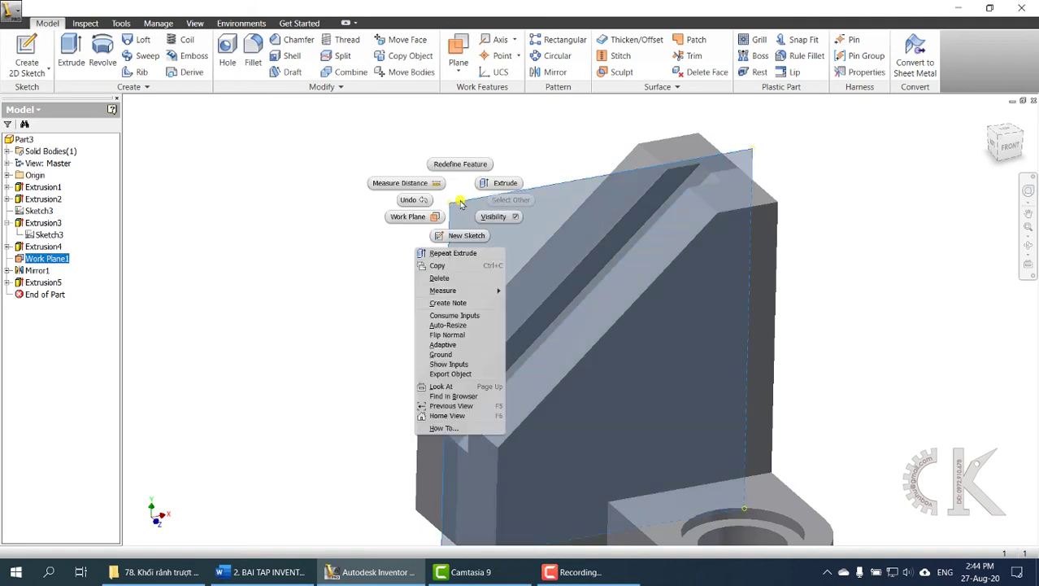
left_click(508, 218)
Orient the part to the isometric view from the top-left-front corner and set it as the home view with fixed distance.
middle_click_drag(482, 313, 508, 314, "shift")
key("F6")
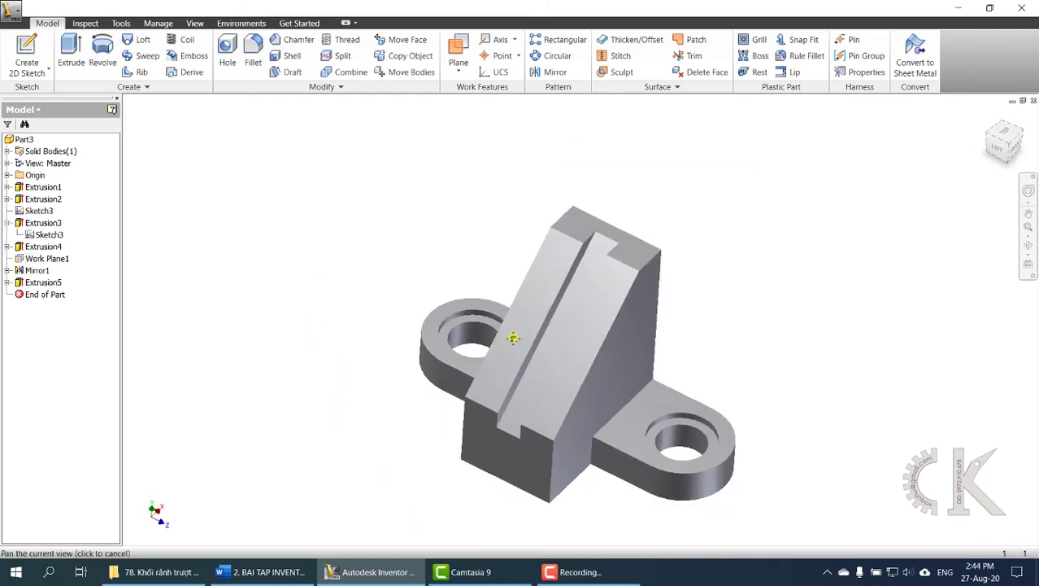
left_click(1007, 145)
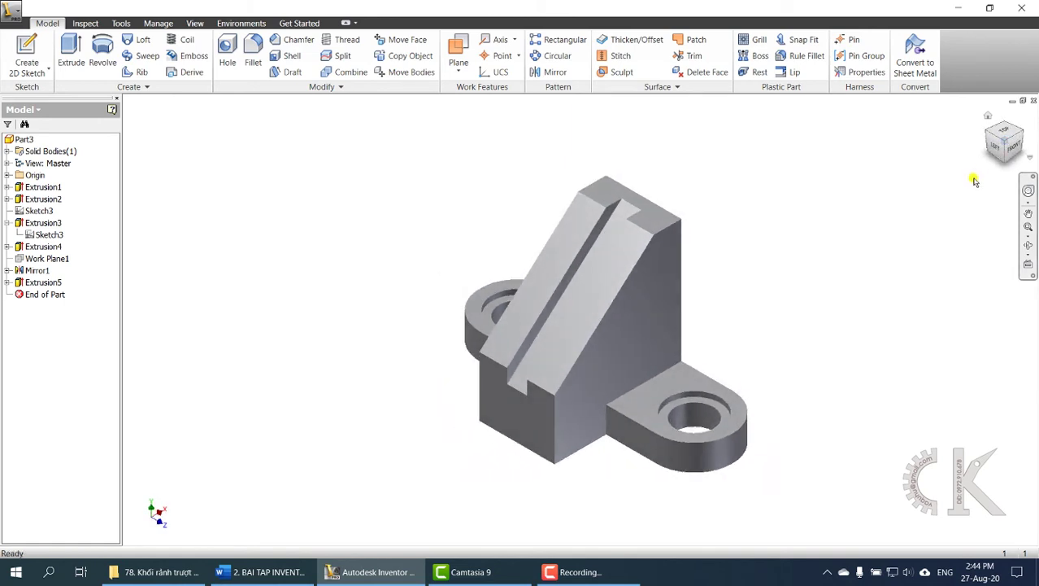
right_click(1005, 143)
mouse_move(945, 238)
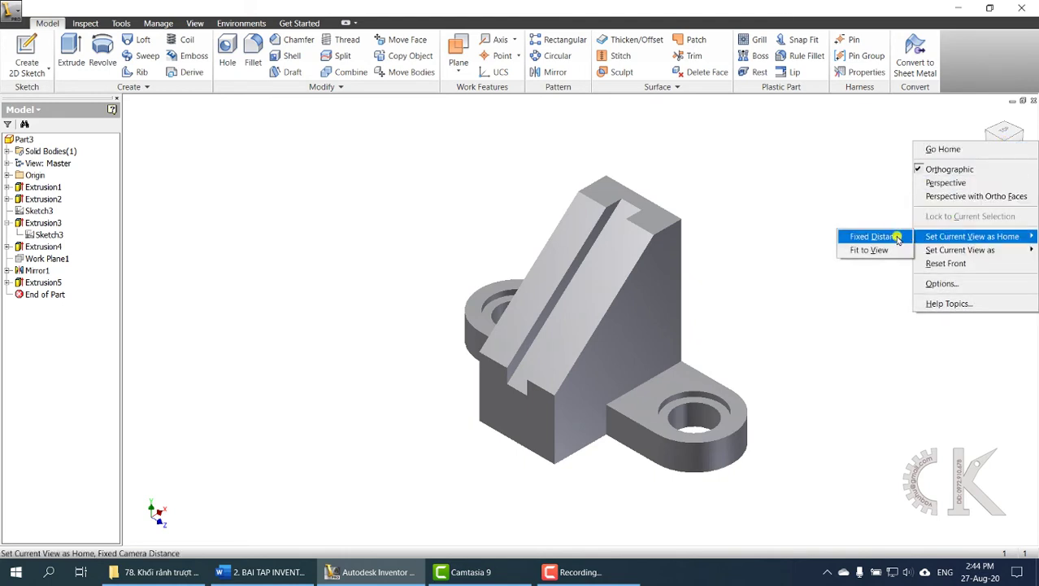
left_click(898, 237)
middle_click_drag(685, 308, 587, 297)
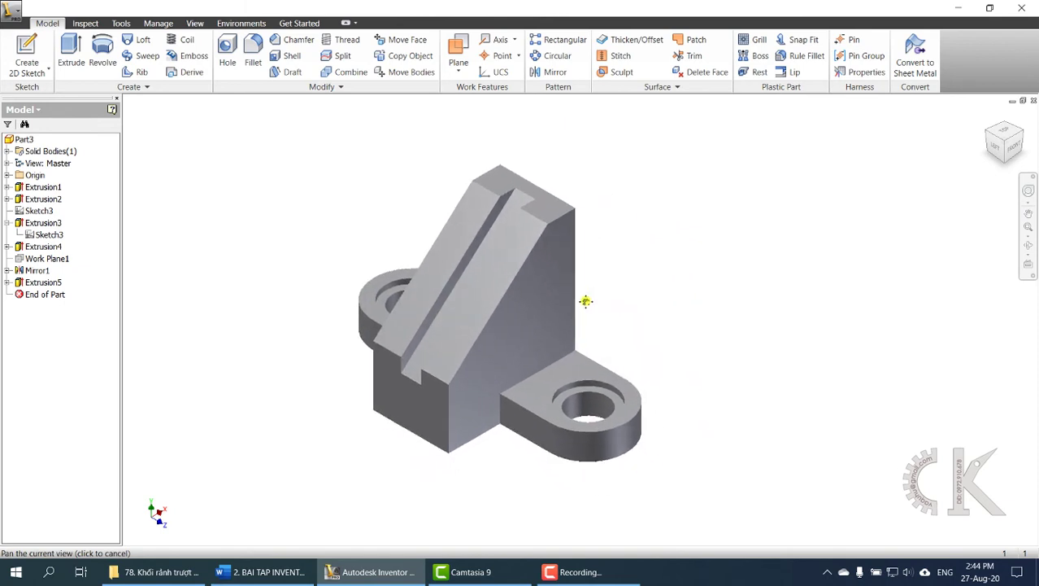
middle_click_drag(525, 387, 561, 381, "shift")
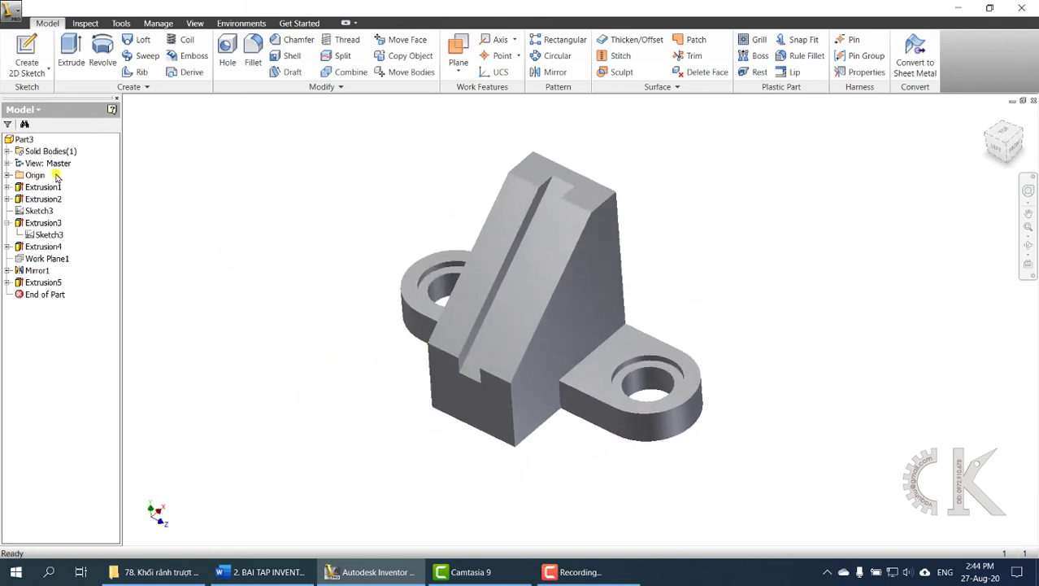
Apply the Metal-Lead colour style to the part's solid body and return to the home view.
left_click(7, 152)
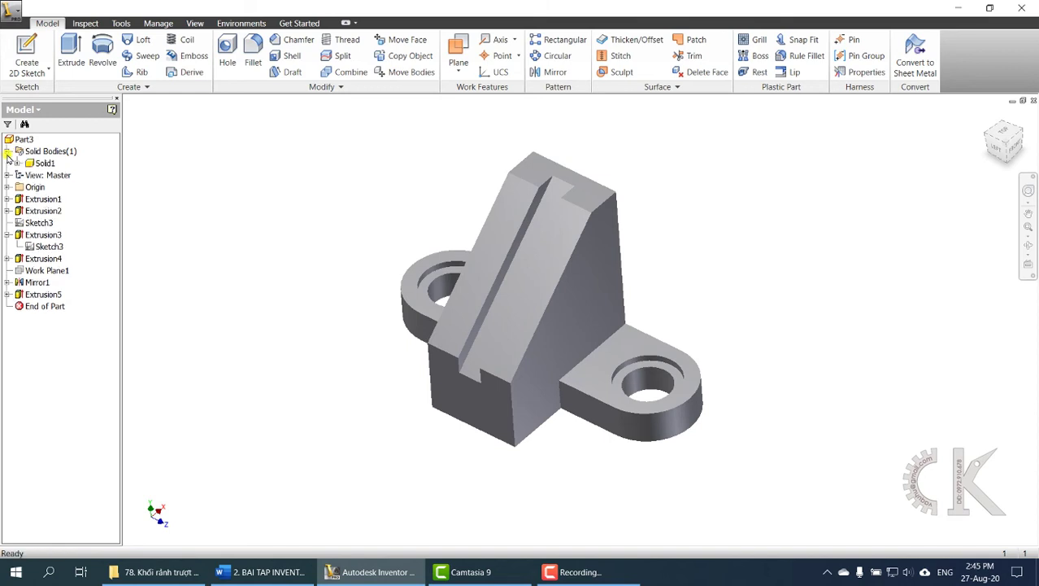
left_click(36, 163)
right_click(35, 165)
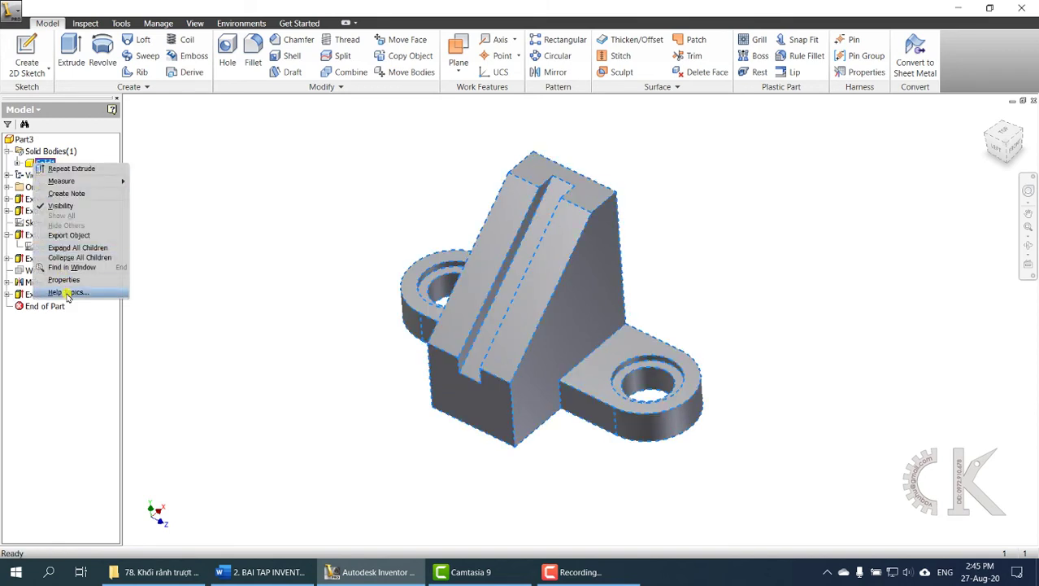
left_click(67, 280)
left_click(357, 356)
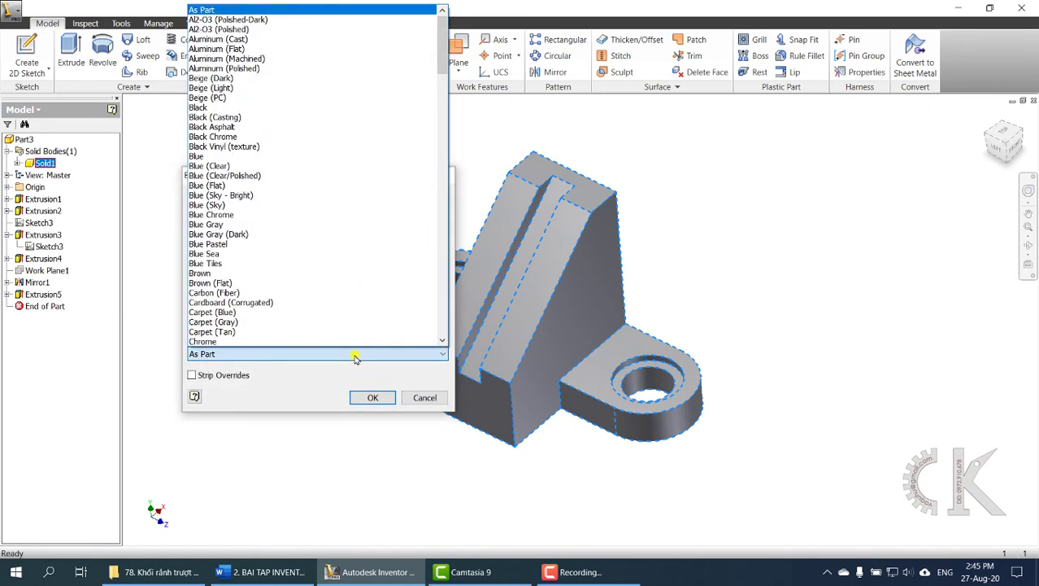
scroll(297, 302, "down", 20)
scroll(286, 306, "down", 6)
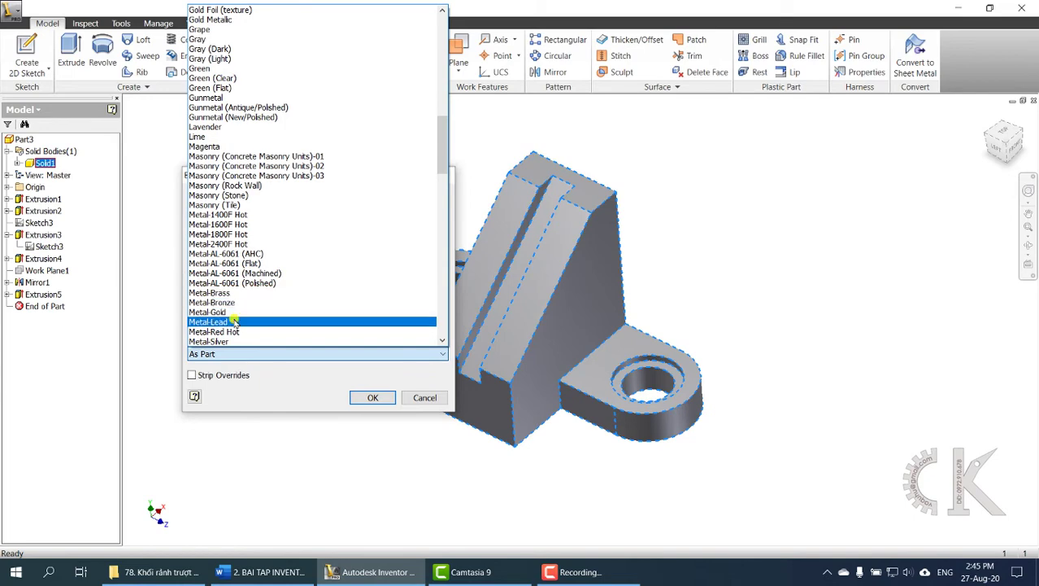
left_click(234, 322)
left_click(372, 397)
middle_click_drag(487, 484, 515, 473, "shift")
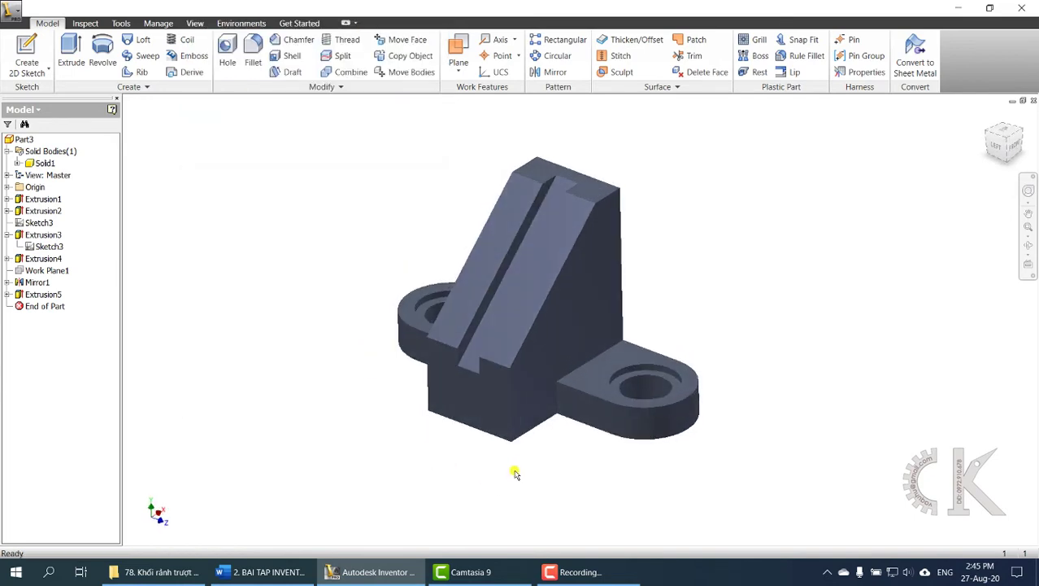
left_click(996, 118)
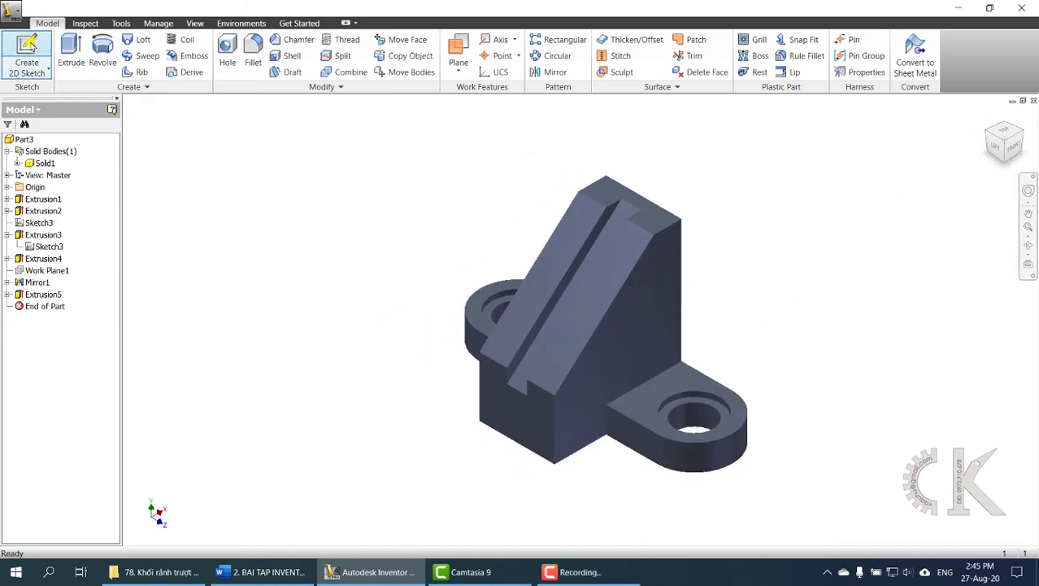
Start a sketch on the block's front side face and add a "Design by" text with the designer's name.
left_click(29, 47)
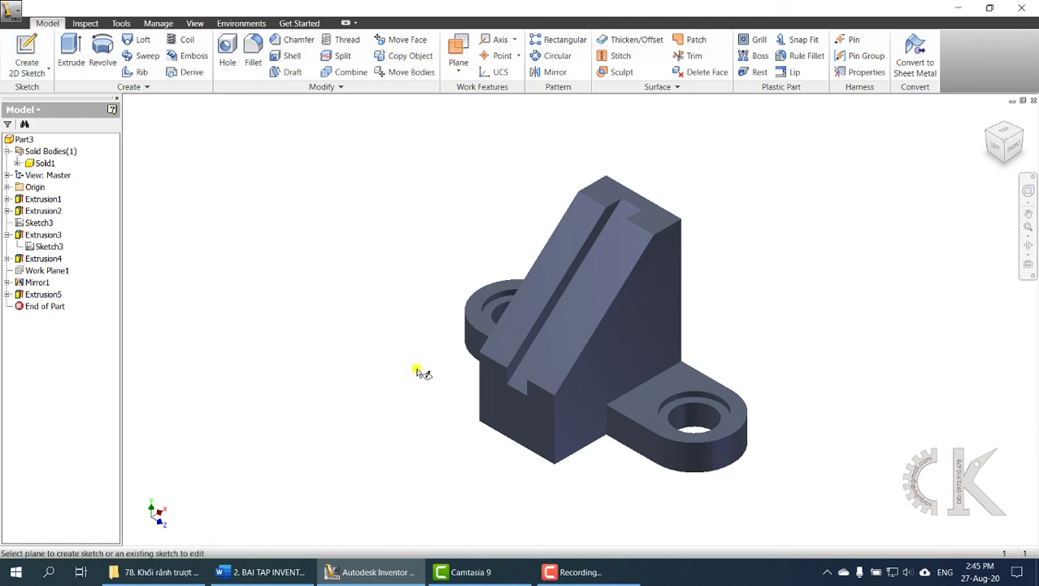
left_click(637, 330)
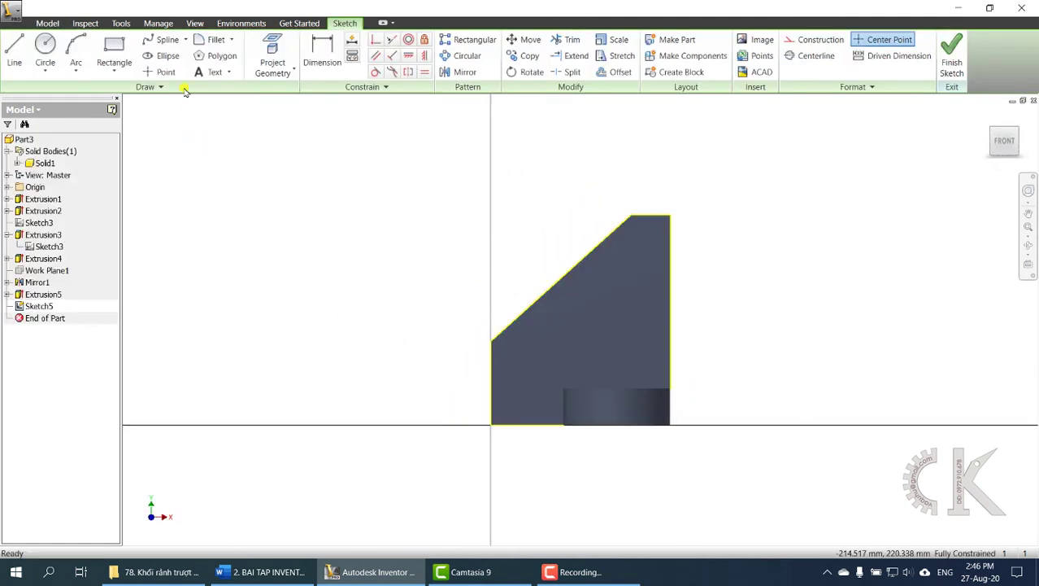
left_click(209, 71)
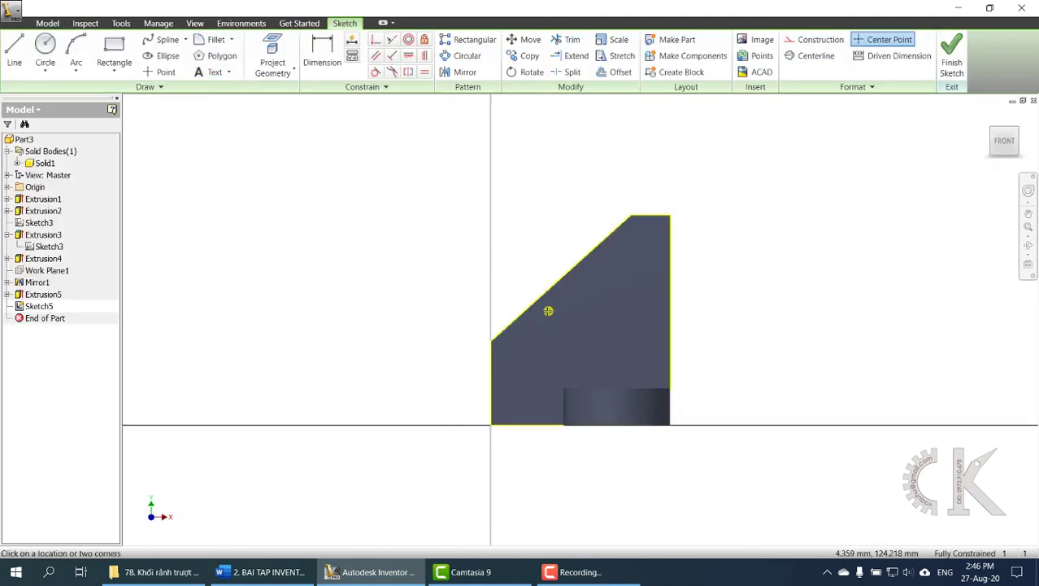
left_click(535, 355)
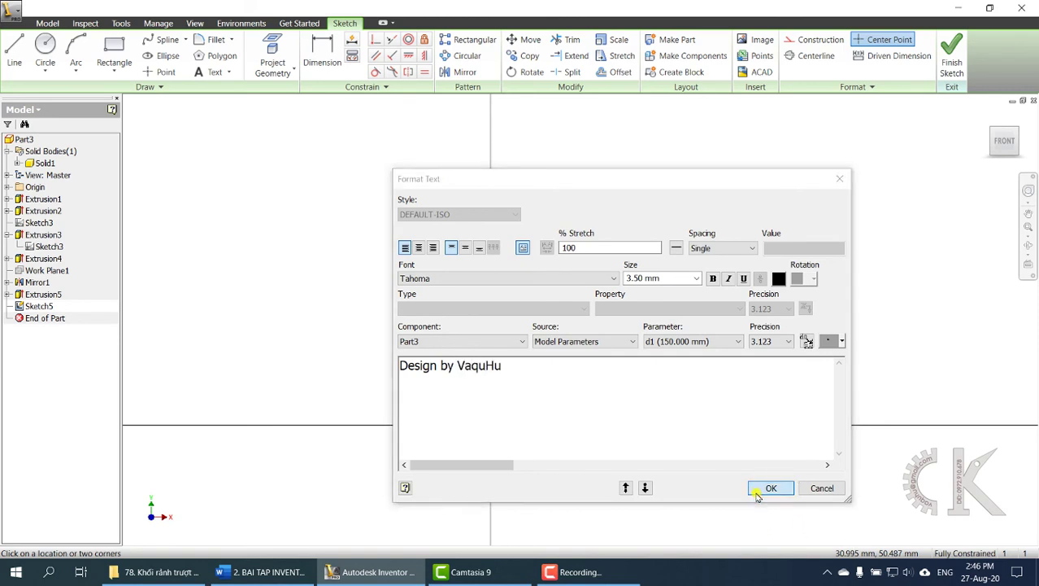
left_click(769, 488)
Set the sketch text size to 5 mm and widen its text box so the wording fits on one line.
scroll(559, 384, "up", 3)
scroll(533, 332, "up", 3)
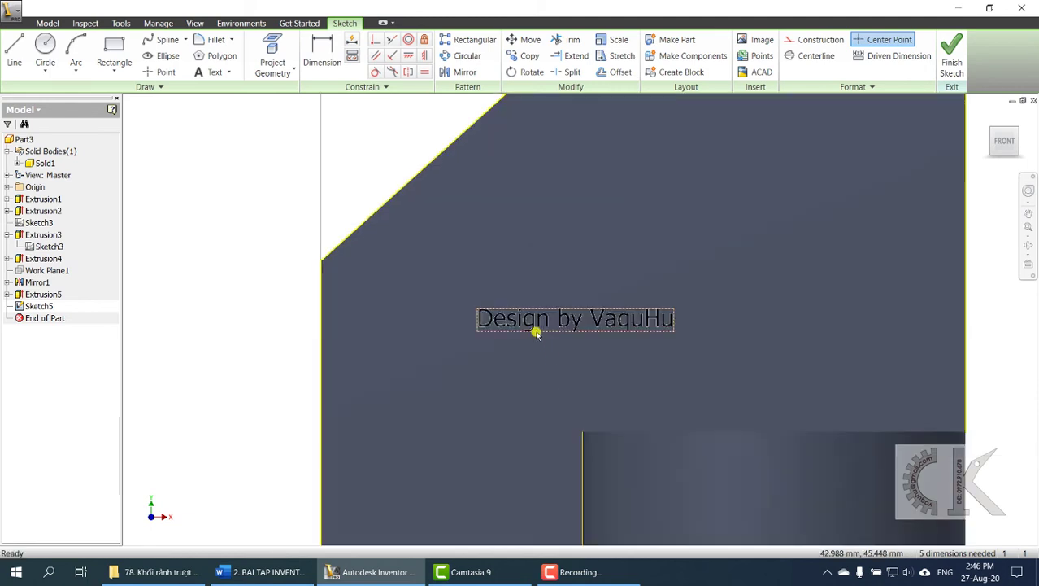
mouse_move(531, 323)
middle_mouse_down()
mouse_move(719, 329)
mouse_move(616, 341)
middle_mouse_up()
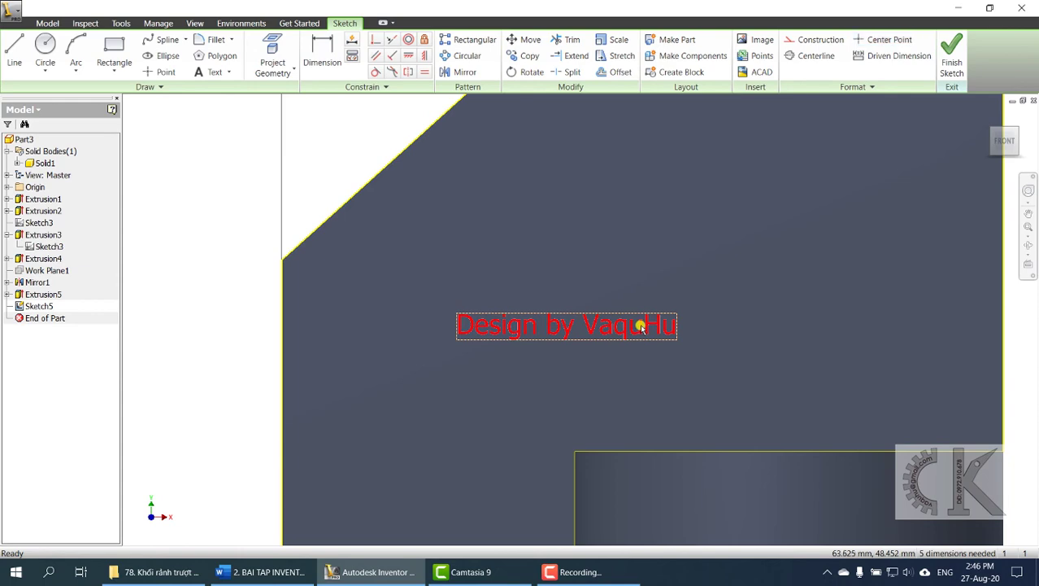
scroll(641, 326, "up", 4)
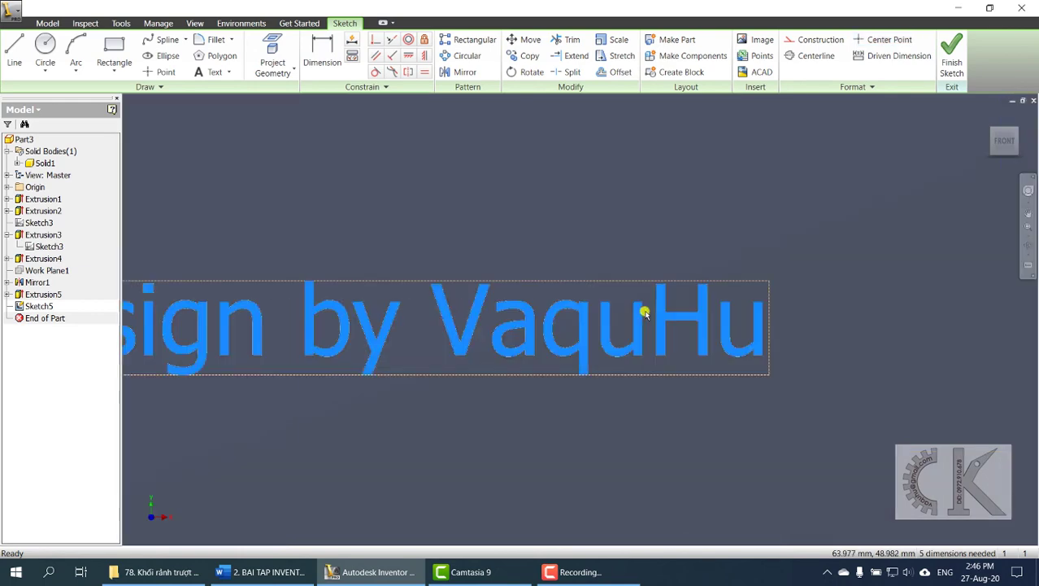
right_click(641, 324)
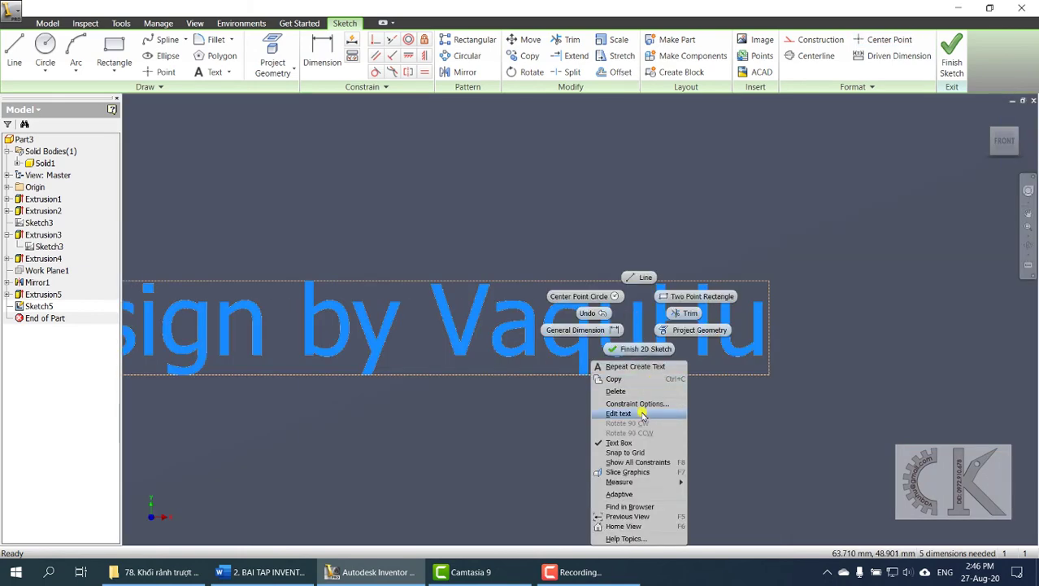
left_click(607, 413)
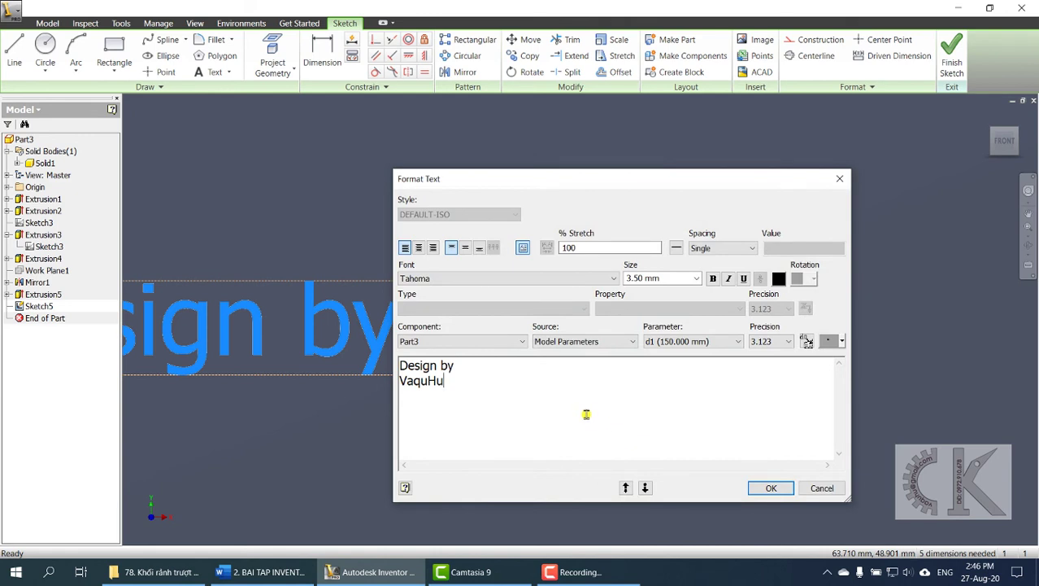
key("ctrl+a")
left_click(655, 279)
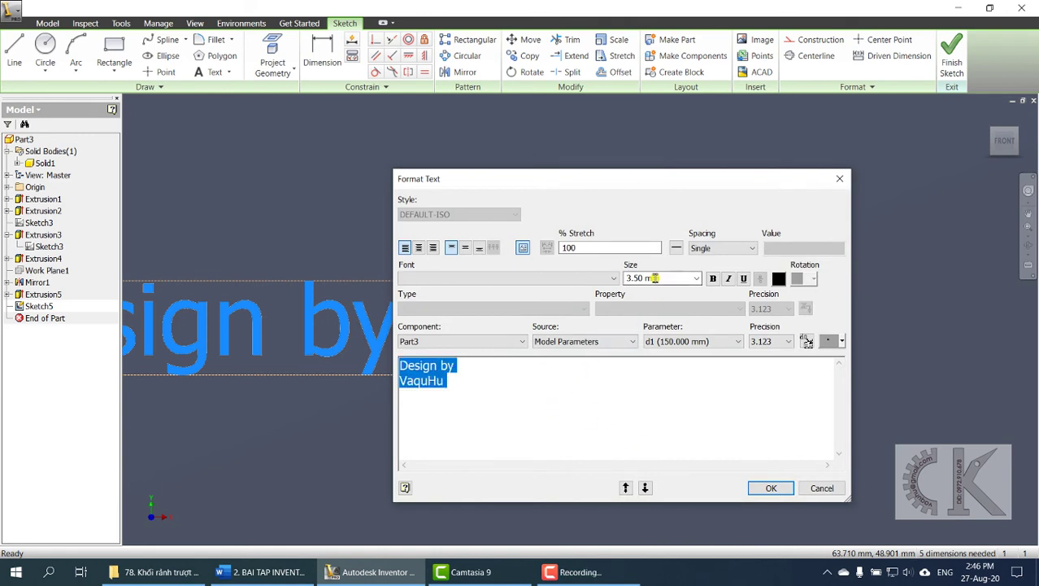
type("5")
left_click(771, 488)
scroll(665, 401, "down", 3)
middle_click_drag(665, 401, 670, 354)
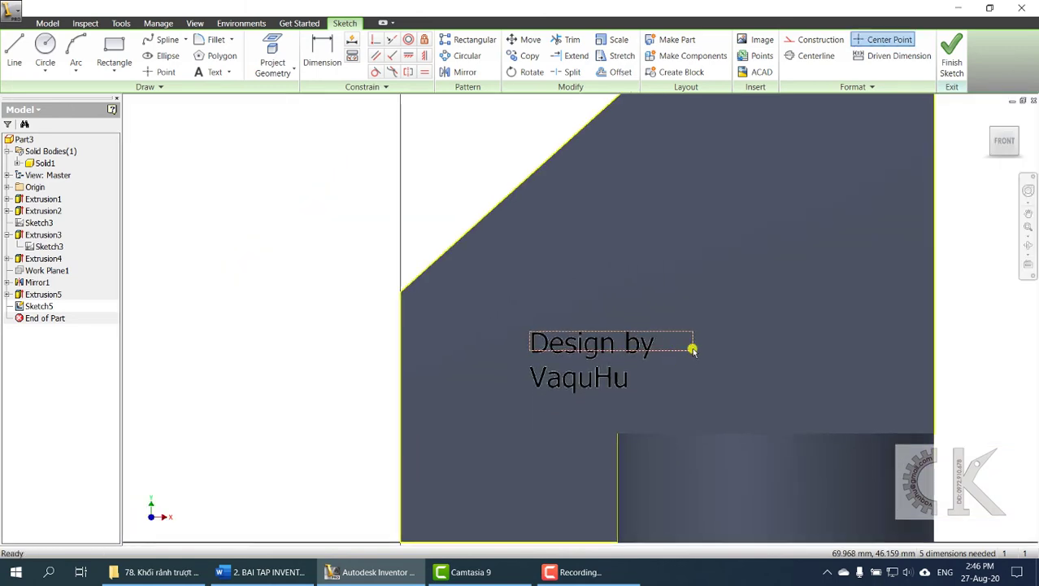
left_click_drag(693, 351, 830, 344)
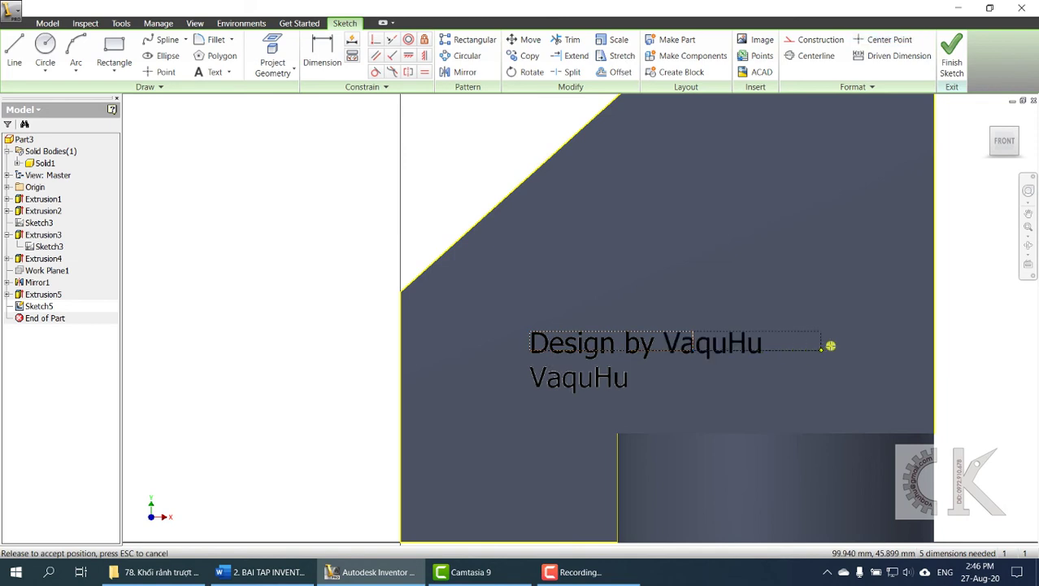
Enlarge the text further, widen its box to one line, shift it slightly up and left on the face, and finish the sketch.
middle_click_drag(697, 382, 624, 320)
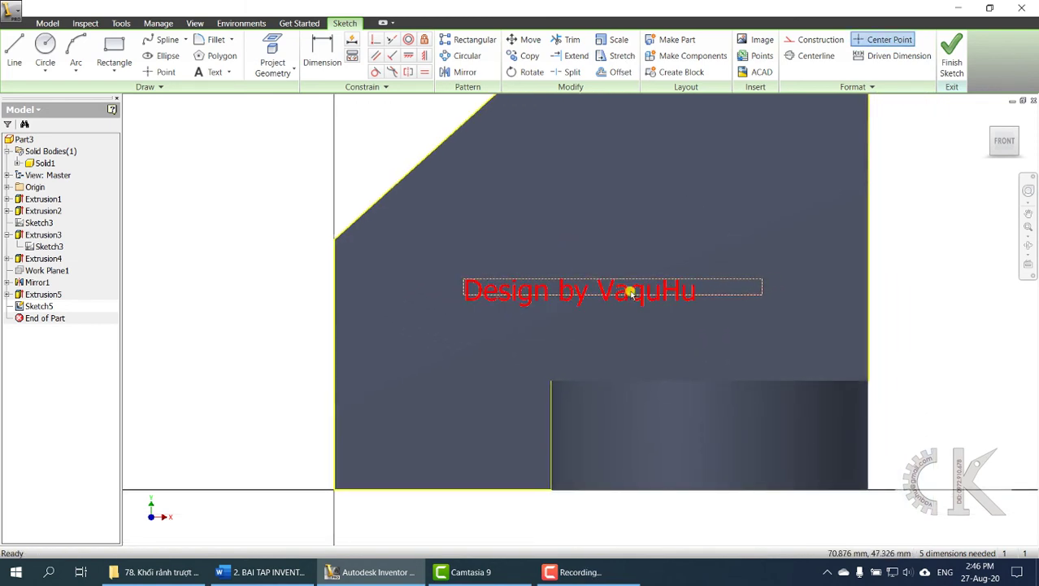
right_click(628, 290)
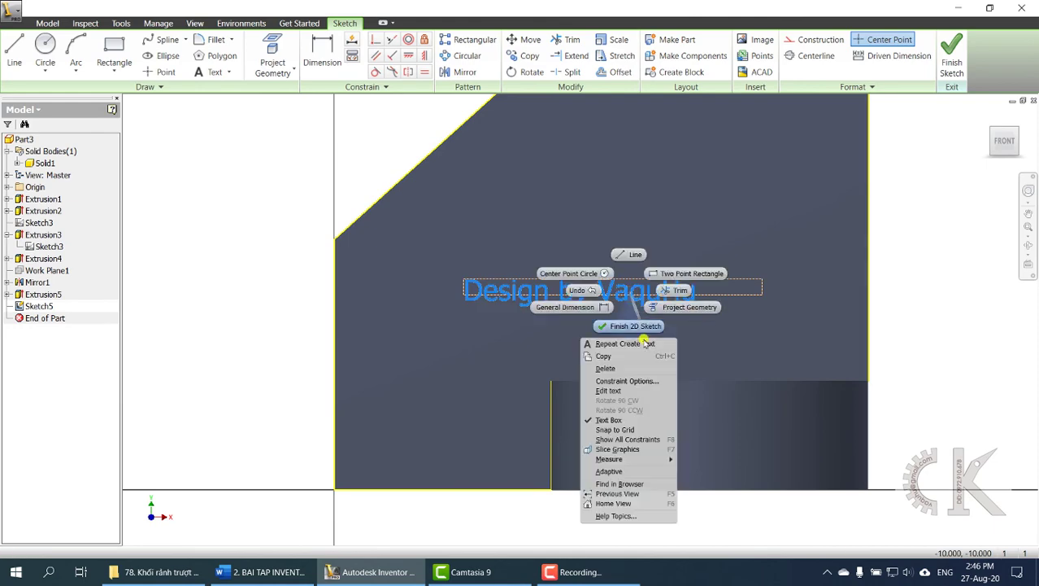
left_click(620, 390)
key("ctrl+a")
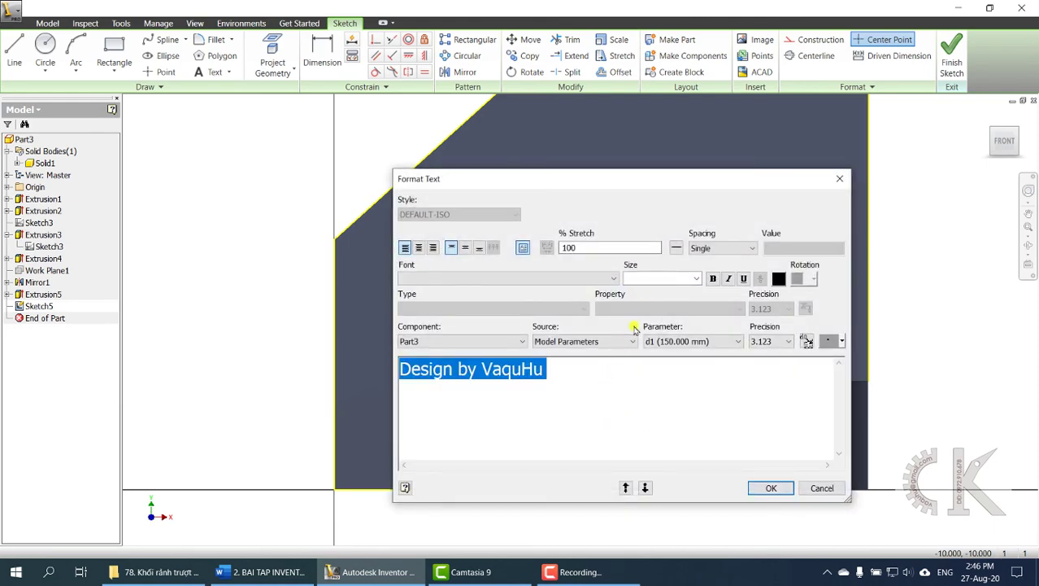
left_click(648, 279)
left_click(769, 488)
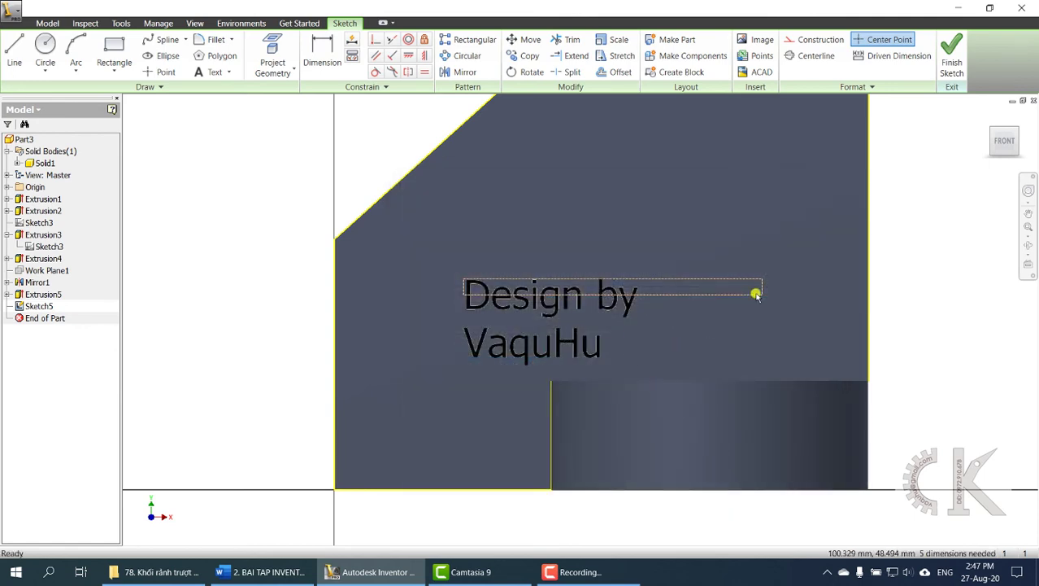
left_click_drag(756, 294, 820, 302)
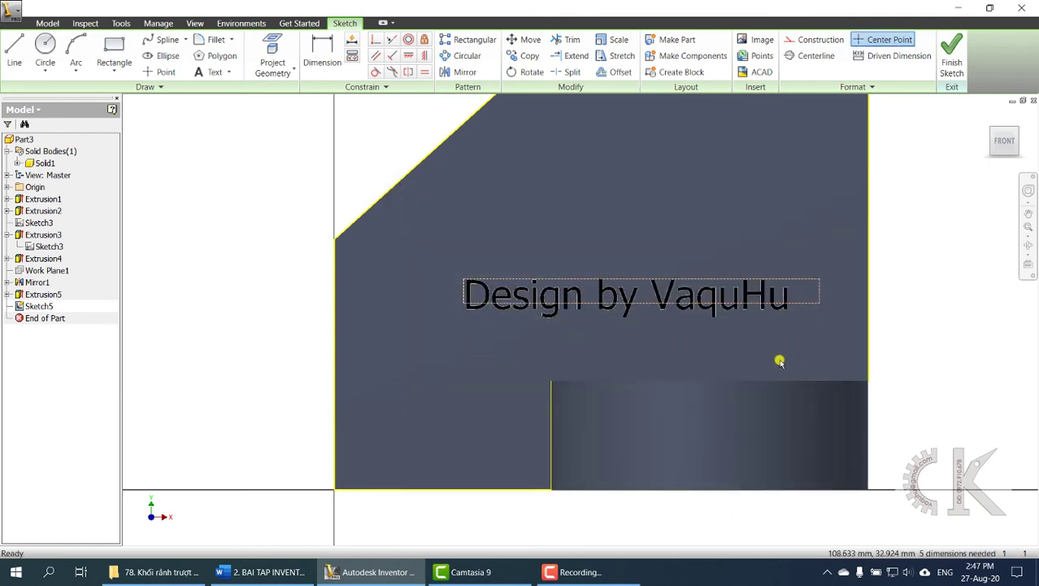
left_click_drag(688, 292, 672, 286)
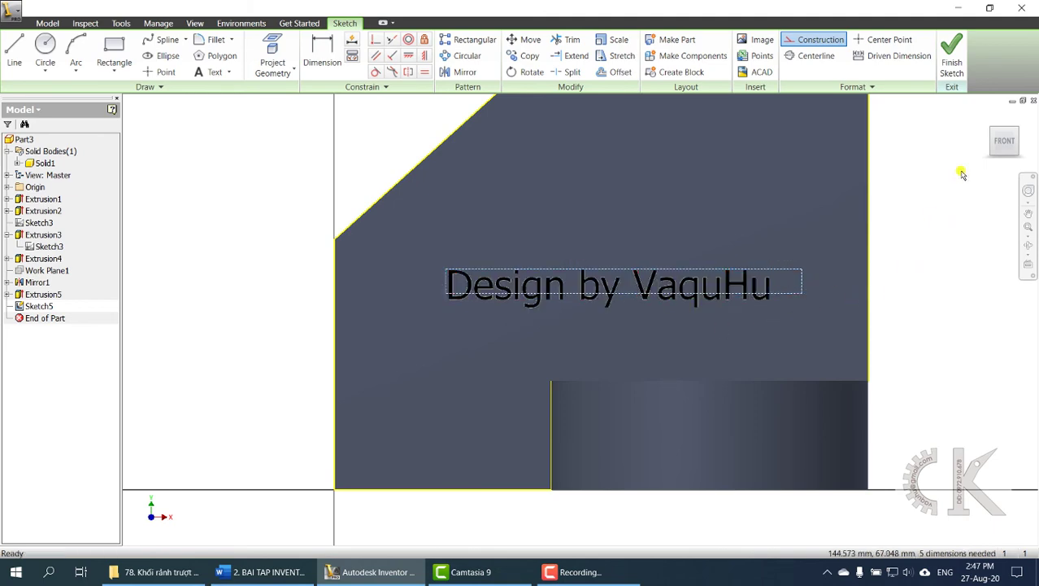
left_click(950, 61)
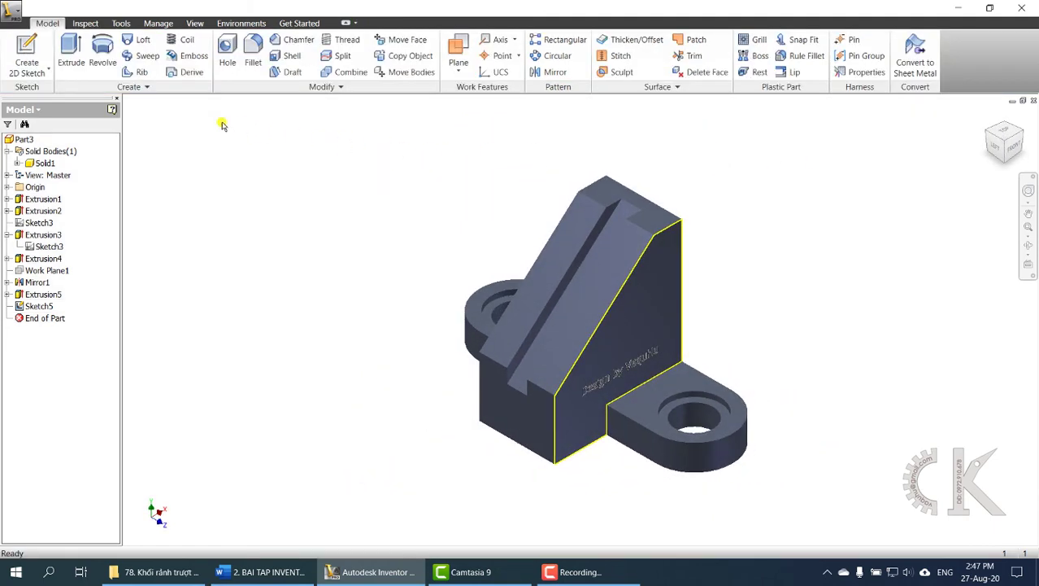
Engrave the text into the block's side face with Emboss, 1 mm deep and wrapped to that face.
left_click(193, 55)
scroll(606, 384, "up", 3)
scroll(624, 393, "up", 3)
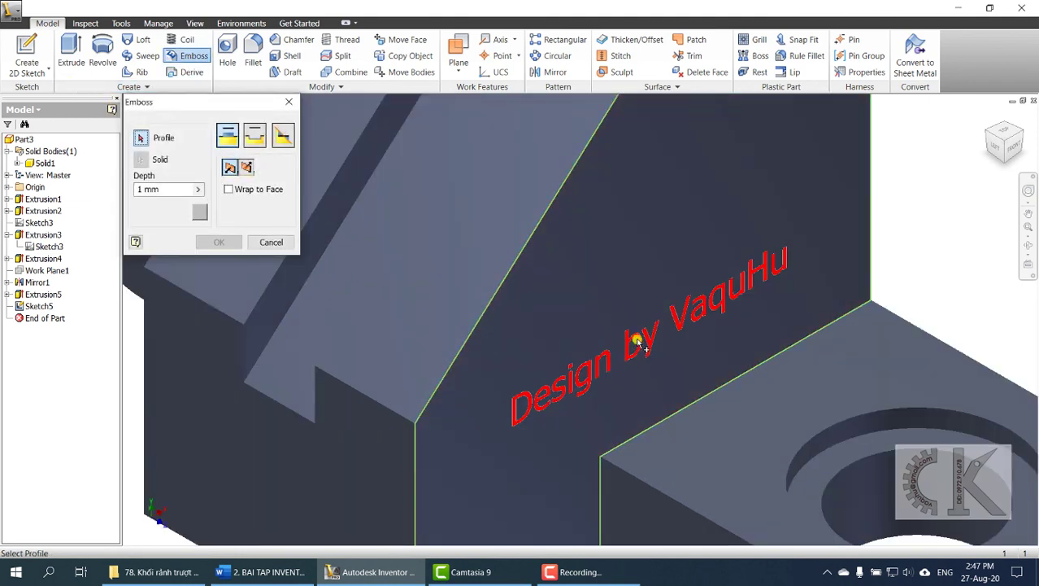
left_click(643, 342)
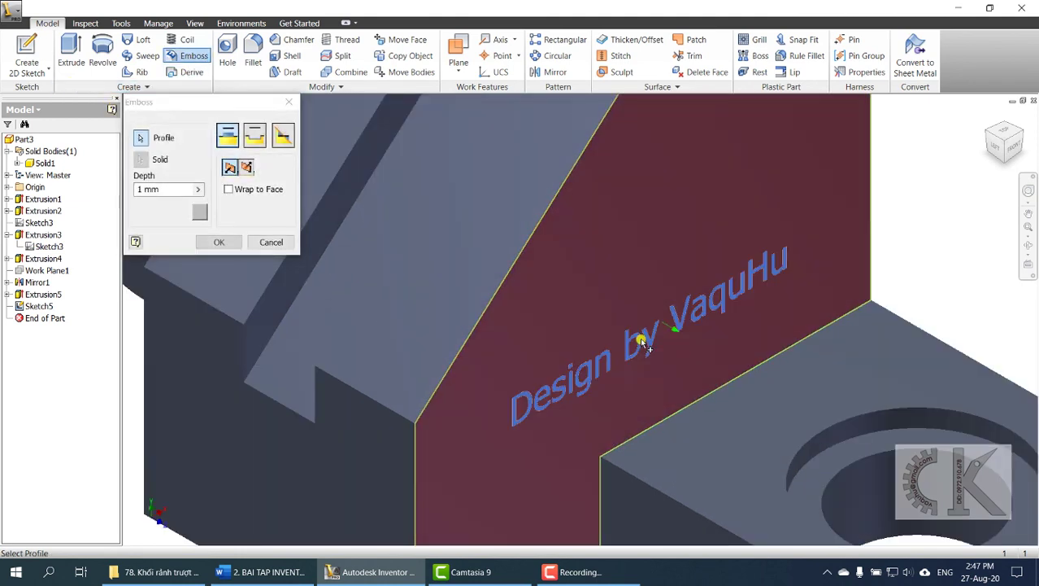
left_click(255, 135)
left_click(230, 190)
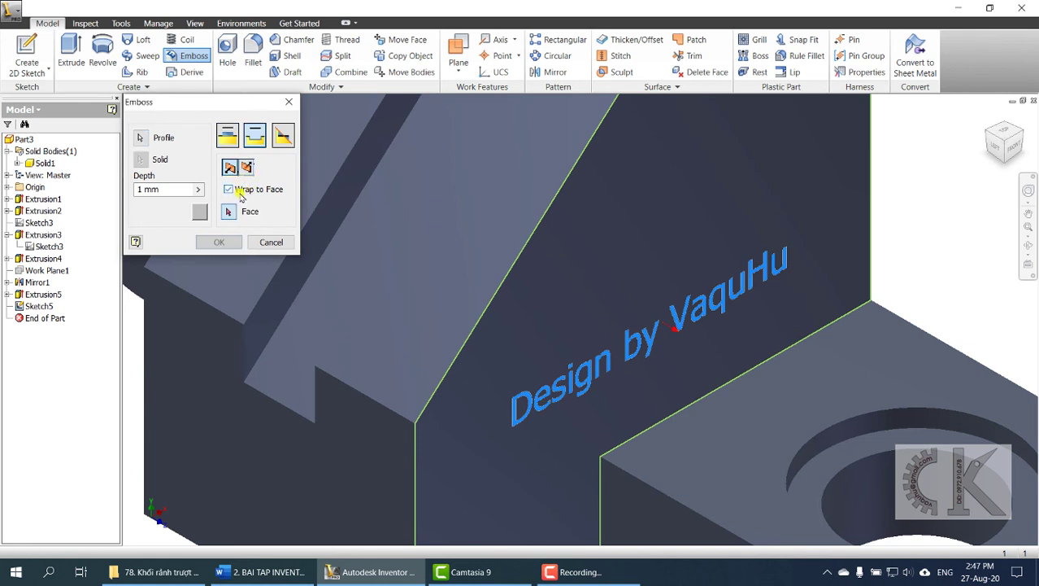
left_click(618, 224)
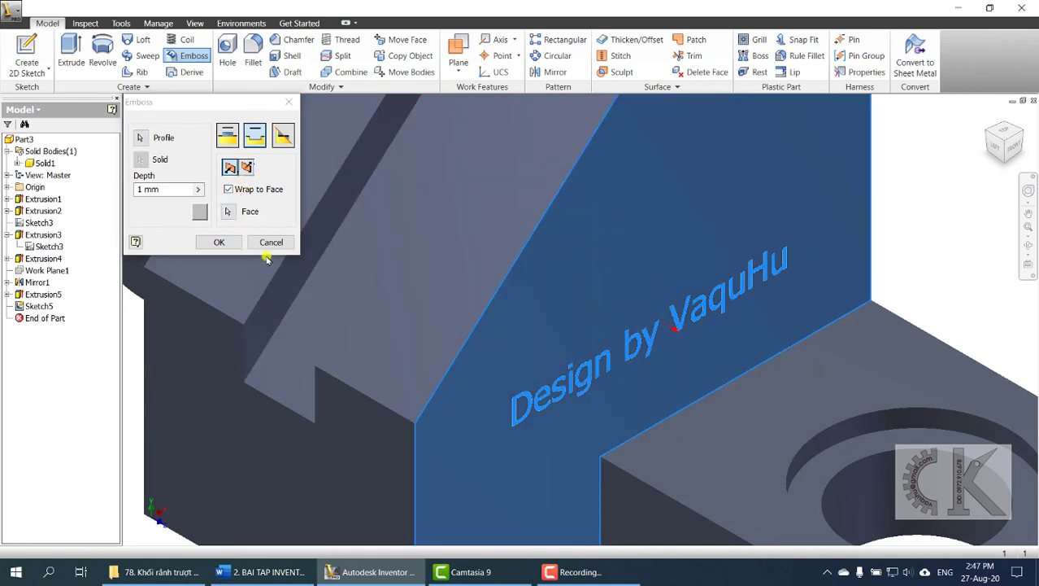
left_click(222, 242)
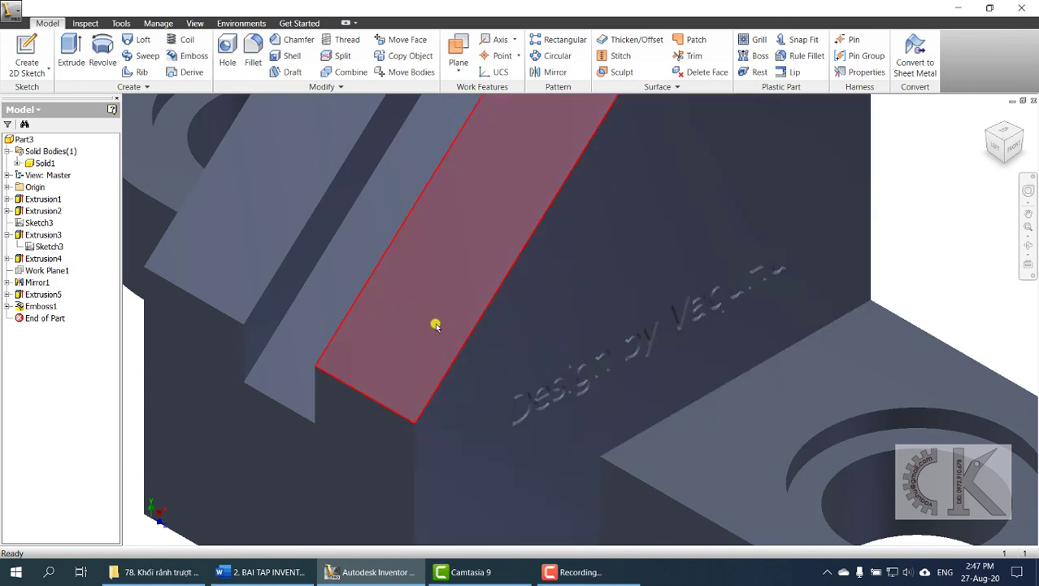
Set the feature colour style of the engraved text to Red.
scroll(410, 325, "down", 5)
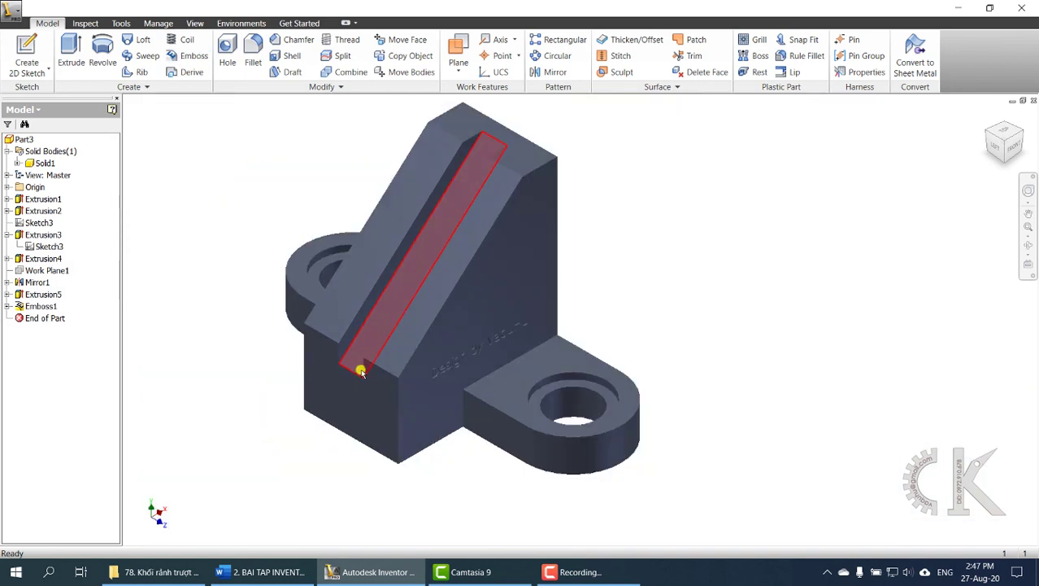
left_click(38, 306)
right_click(49, 308)
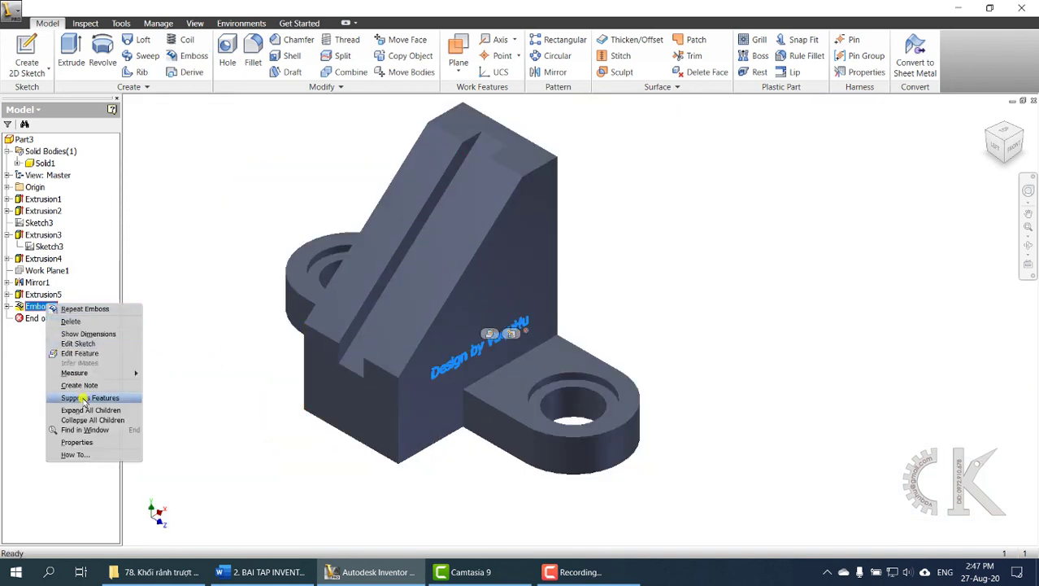
left_click(94, 443)
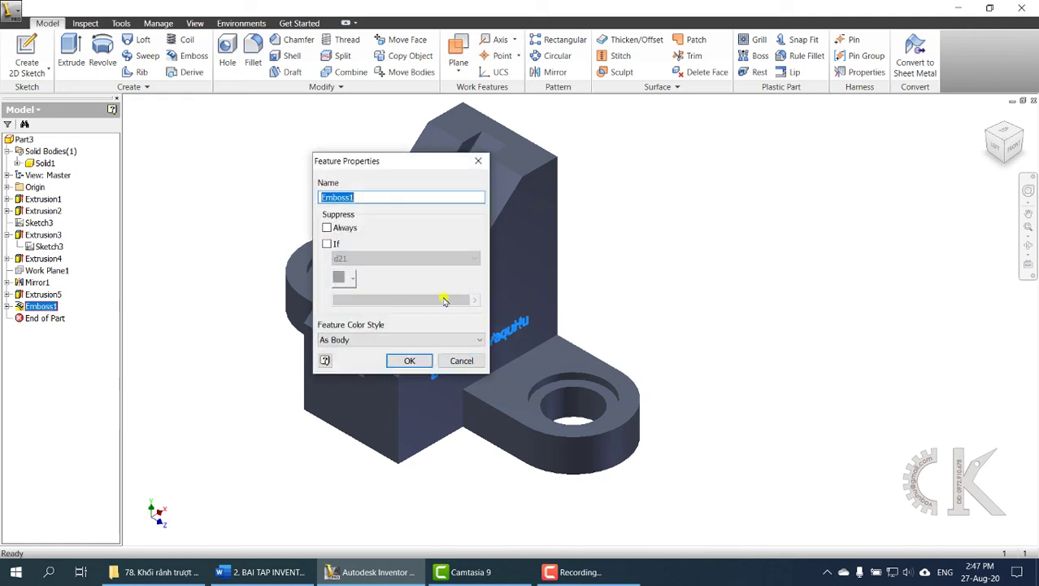
left_click(382, 340)
key("r")
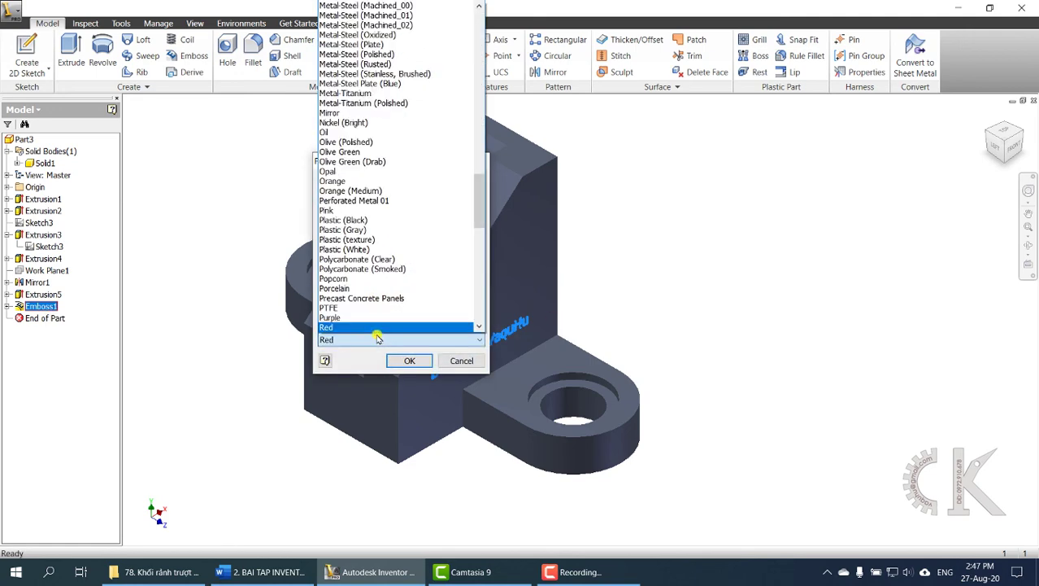
left_click(362, 327)
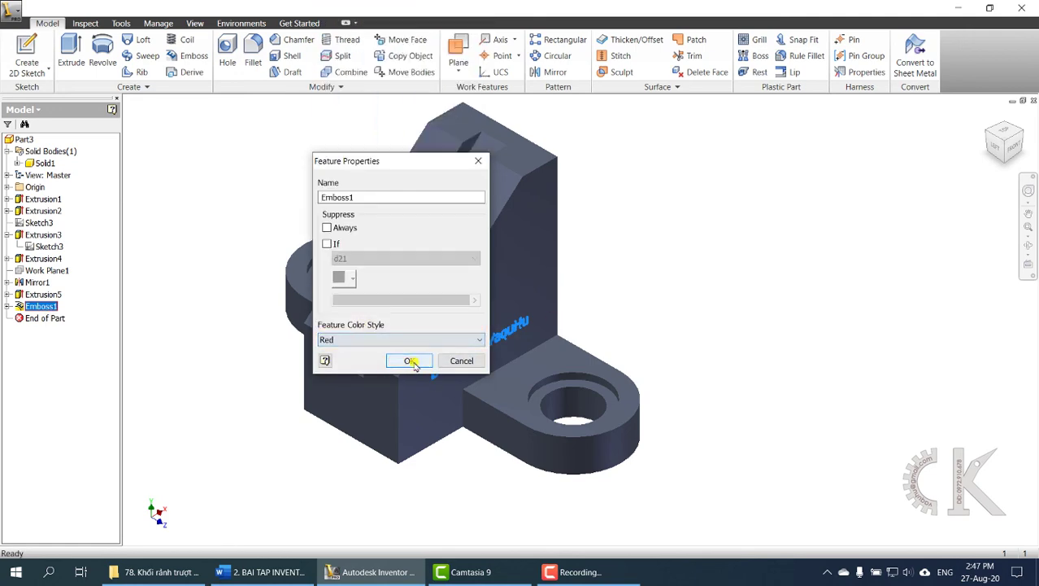
left_click(407, 360)
Examine the coloured engraving on the side face up close and return to the home view of the whole part.
scroll(631, 337, "down", 1)
middle_click_drag(631, 336, 580, 318)
scroll(580, 318, "up", 3)
scroll(683, 331, "down", 2)
scroll(683, 331, "up", 3)
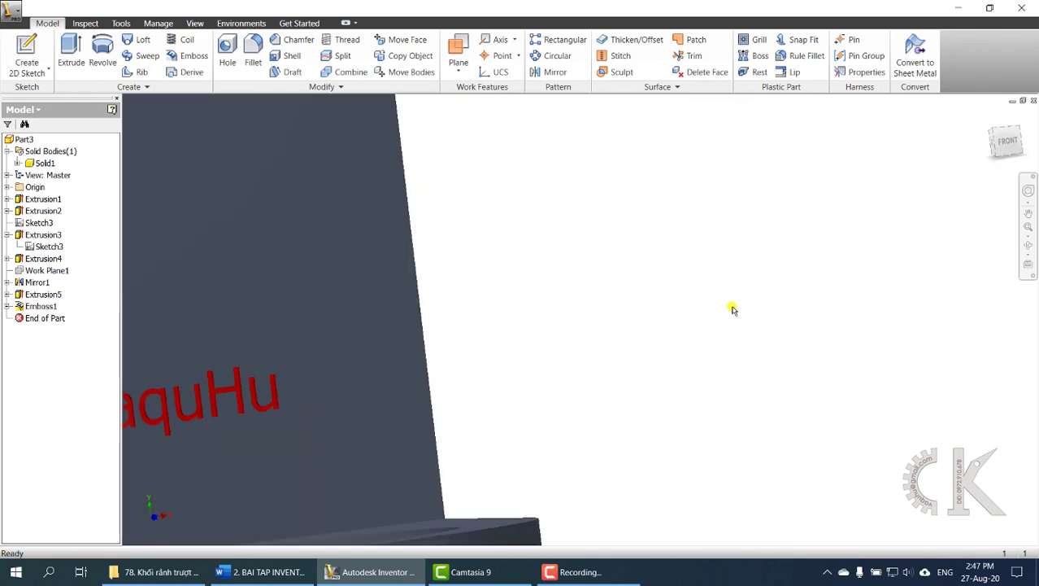
middle_click_drag(733, 309, 942, 309)
scroll(941, 308, "down", 2)
scroll(865, 293, "down", 2)
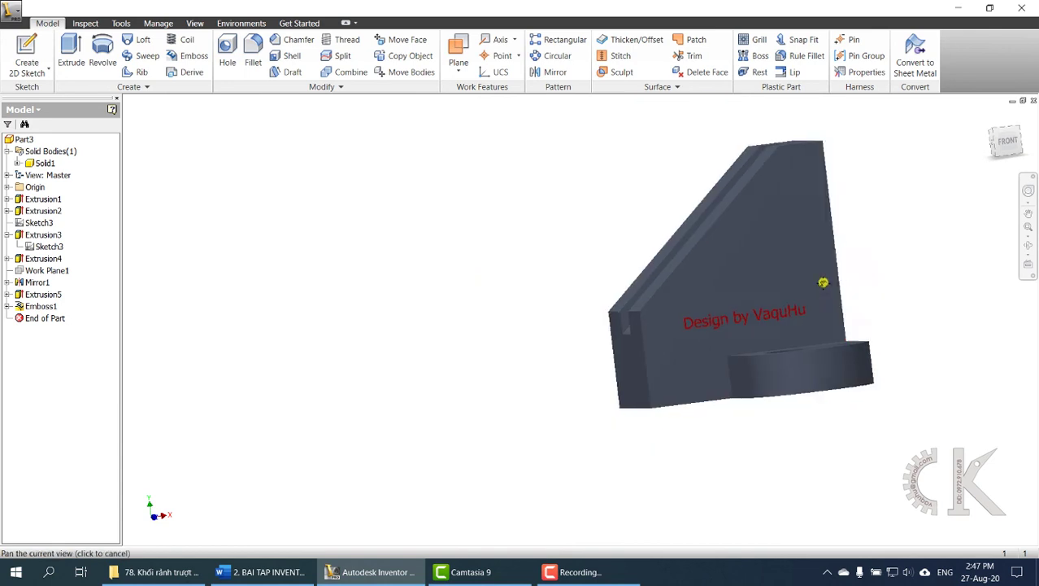
middle_click_drag(864, 293, 693, 297)
left_click(988, 118)
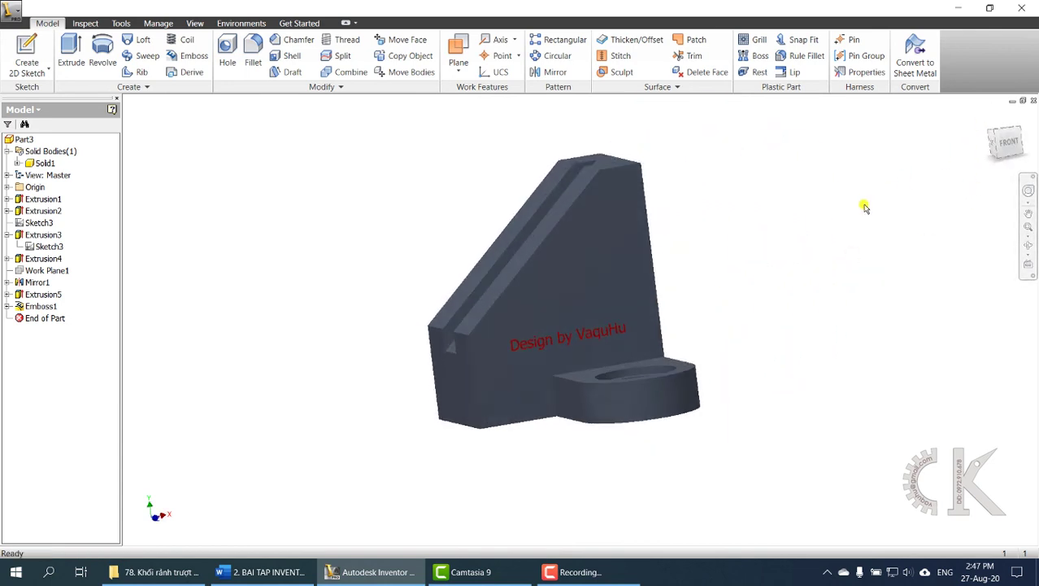
scroll(770, 256, "up", 2)
scroll(706, 231, "down", 2)
middle_click_drag(706, 231, 706, 201)
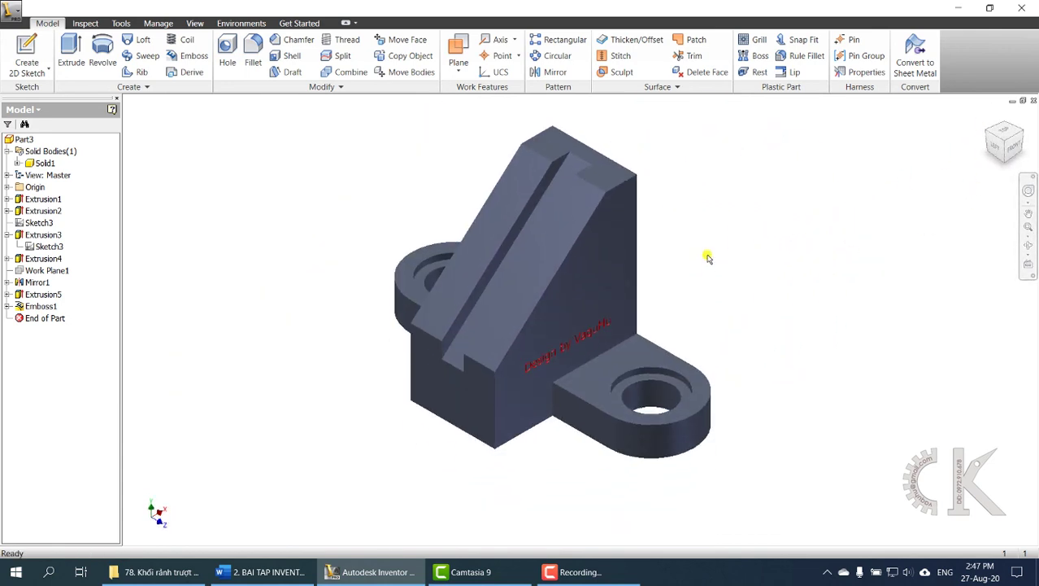